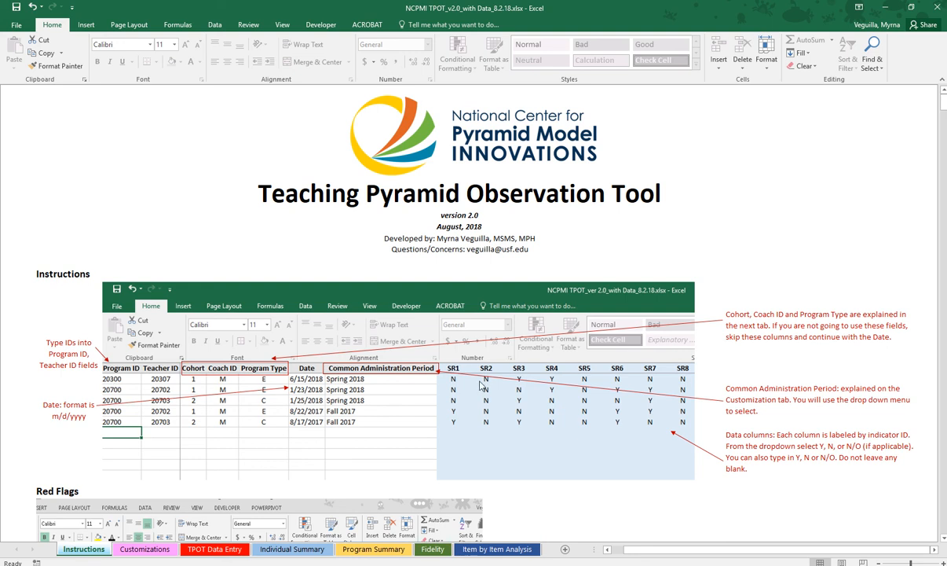
# Step: Review the Instructions sheet's guidance on data entry, Red Flags and Challenging Behavior
pyautogui.scroll(-3, 482, 383)
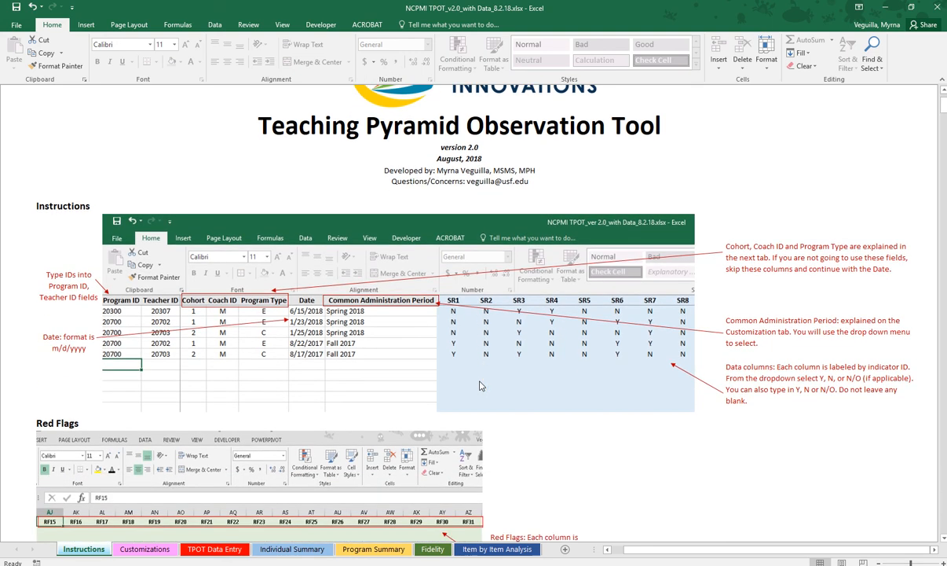
pyautogui.scroll(-1, 479, 383)
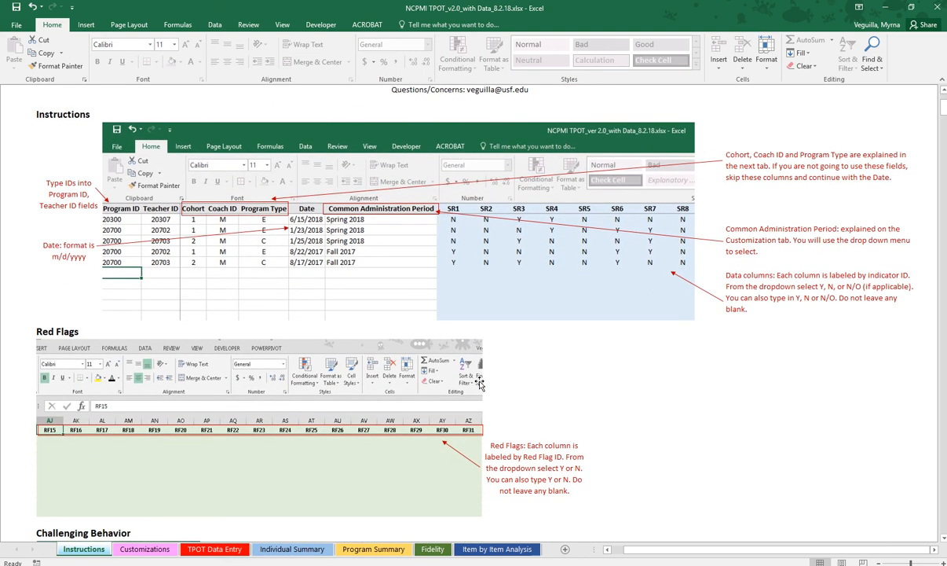
pyautogui.scroll(-3, 479, 382)
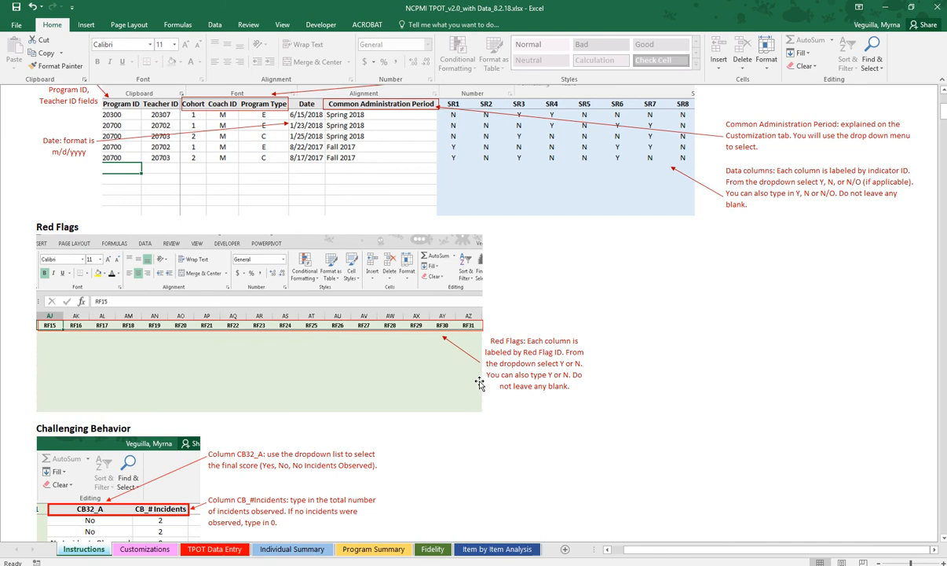
pyautogui.scroll(8, 479, 382)
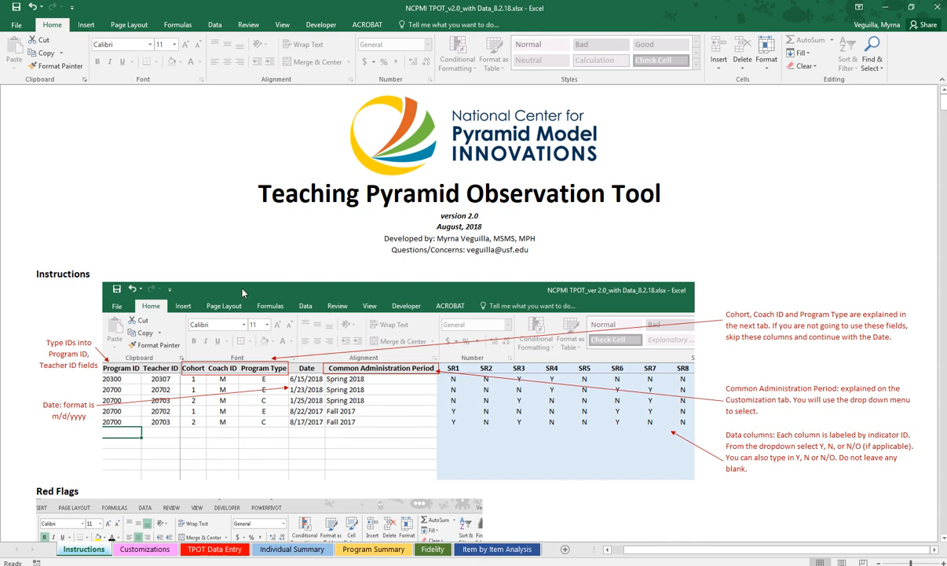
# Step: Review the Common Administration Periods list and the optional field definitions on the Customizations sheet
pyautogui.click(145, 549)
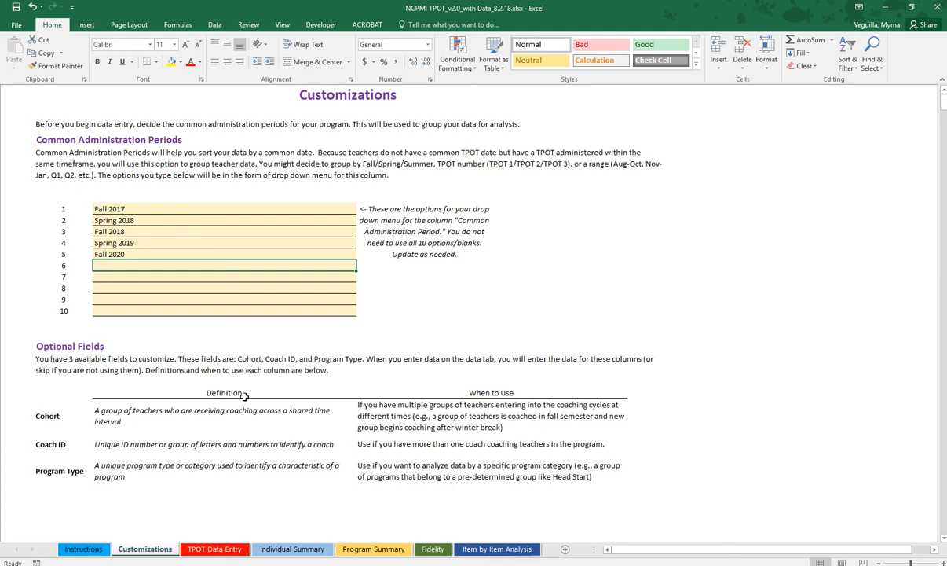
pyautogui.click(161, 207)
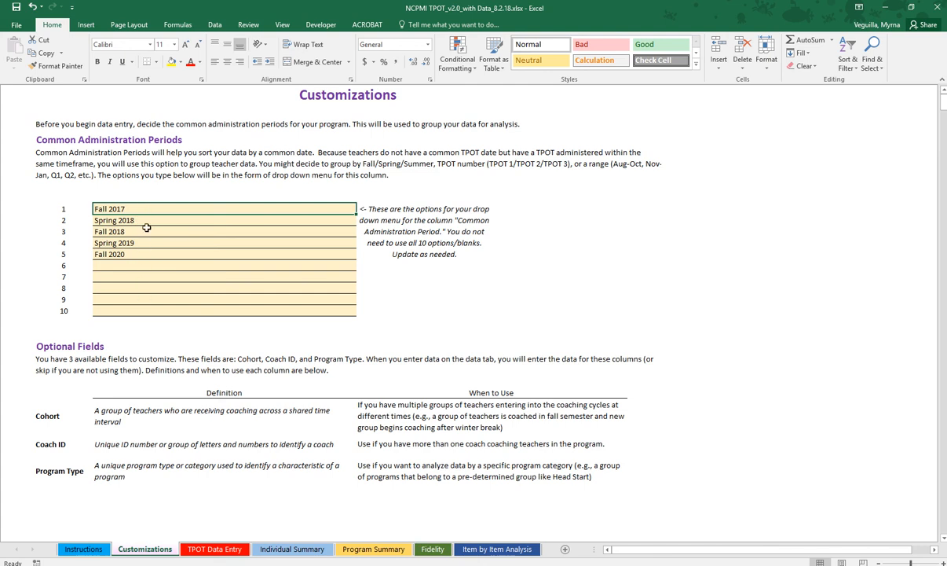
pyautogui.click(140, 265)
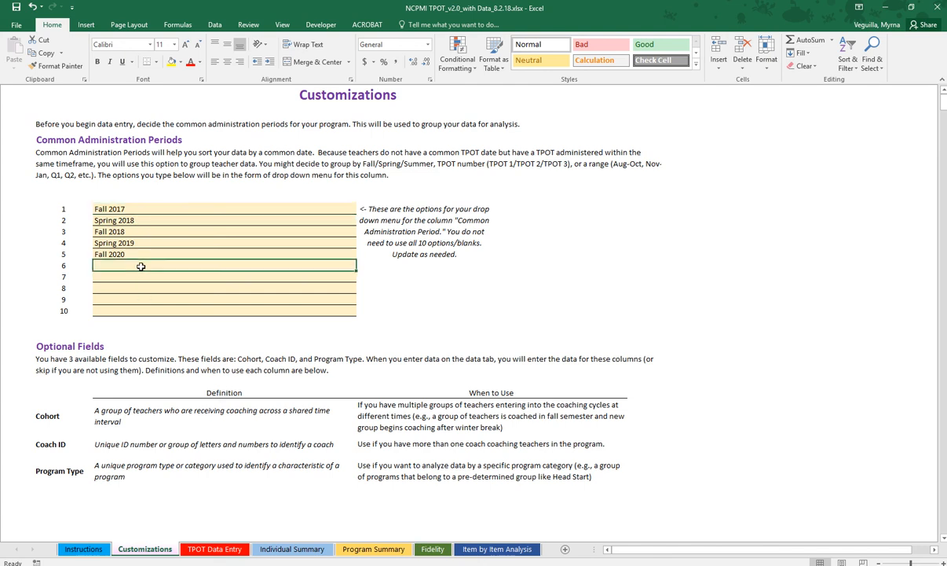
pyautogui.click(131, 209)
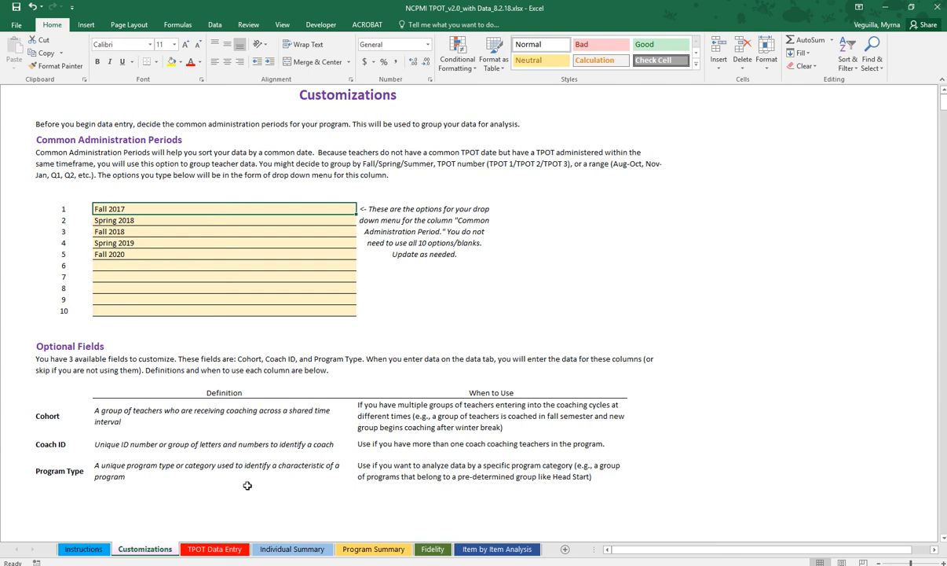
# Step: Examine the Program ID, Teacher ID and Cohort entries in the last filled row of the TPOT Data Entry sheet
pyautogui.click(214, 549)
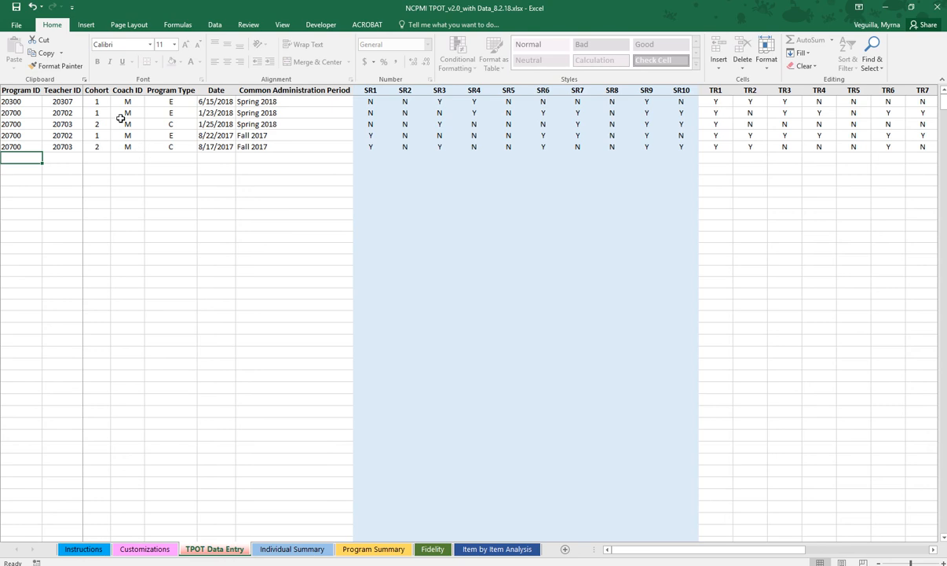
pyautogui.click(28, 146)
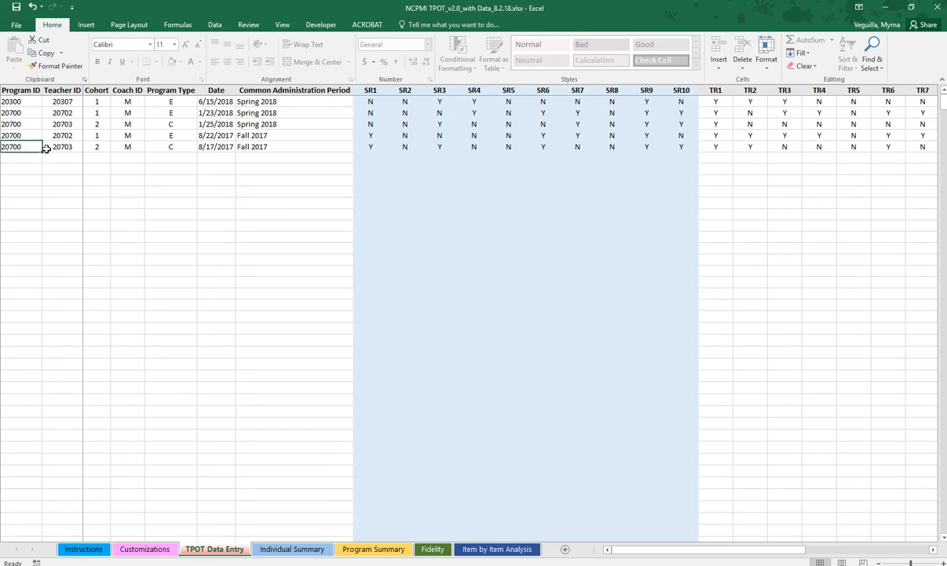
pyautogui.click(72, 147)
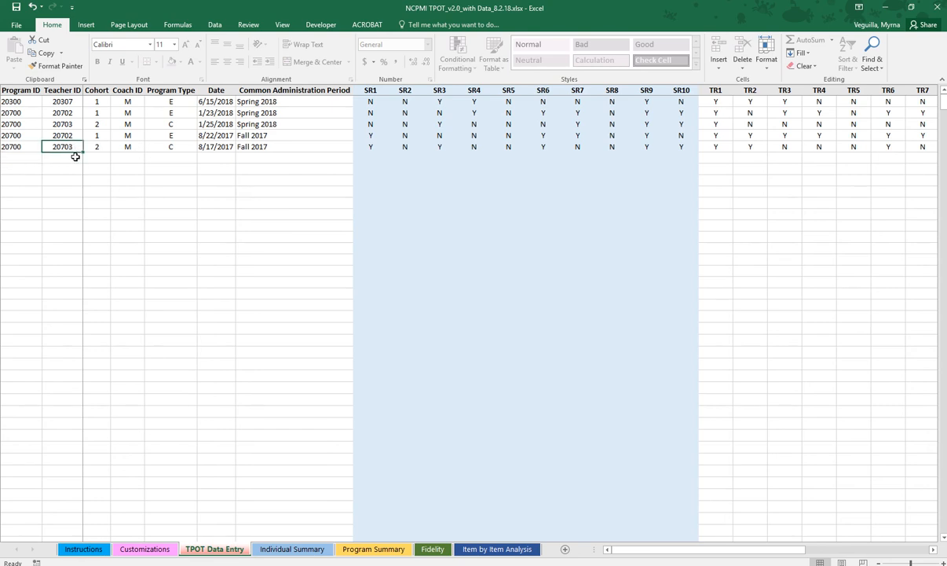
pyautogui.click(97, 146)
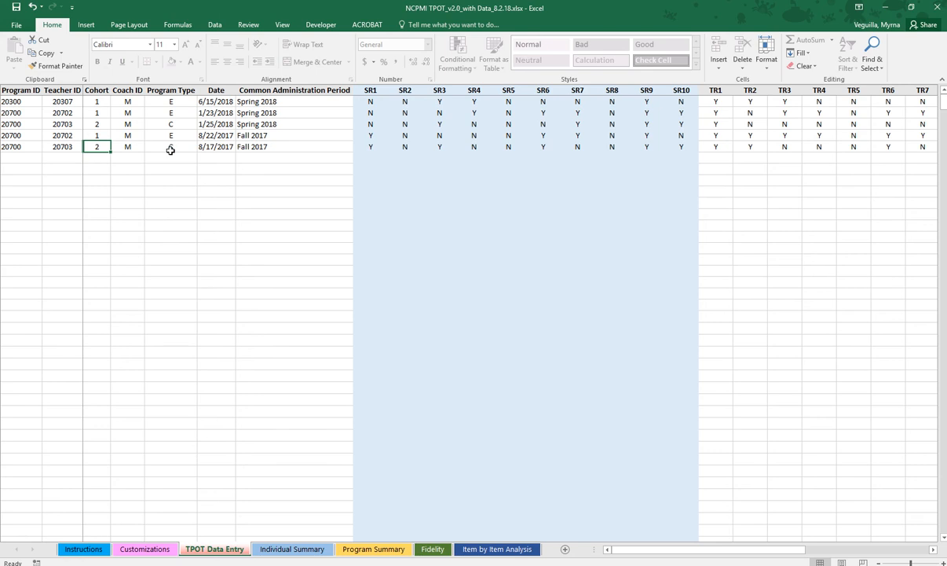
pyautogui.click(94, 155)
pyautogui.write('m')
pyautogui.press('Return')
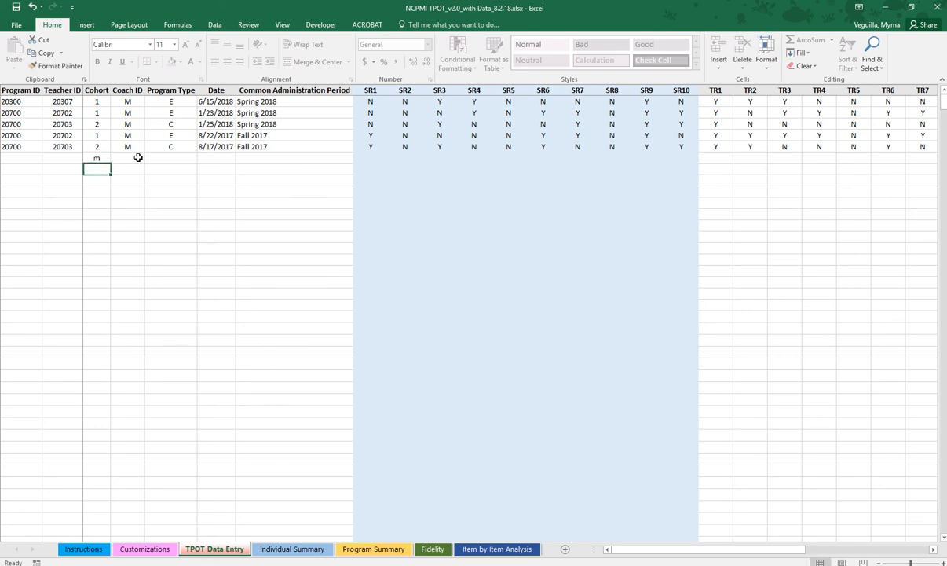
pyautogui.hotkey('ctrl', 'z')
# Step: Enter "cohort1" and "cohort 1" in the first two empty cells of the Cohort column
pyautogui.write('coh')
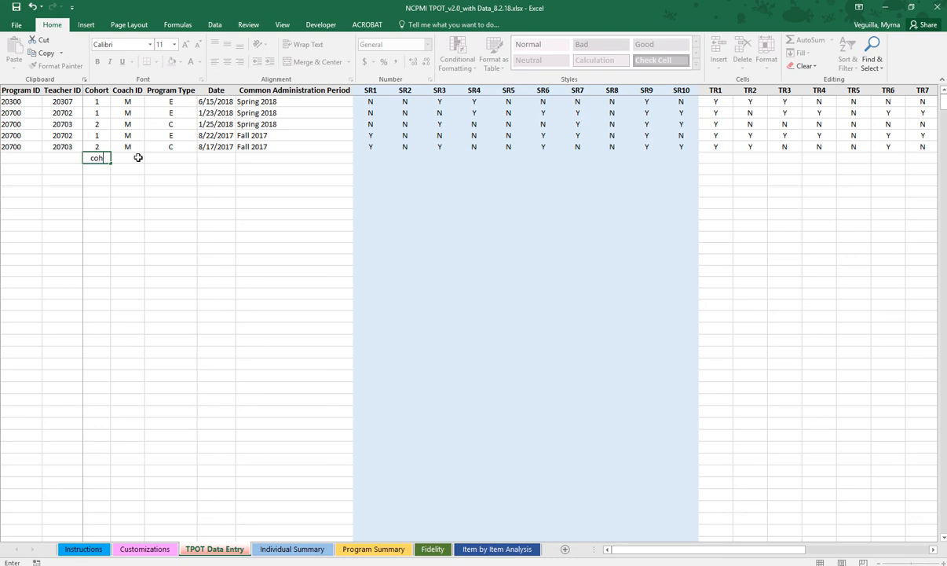
pyautogui.write('ort1')
pyautogui.press('Return')
pyautogui.write('cohort')
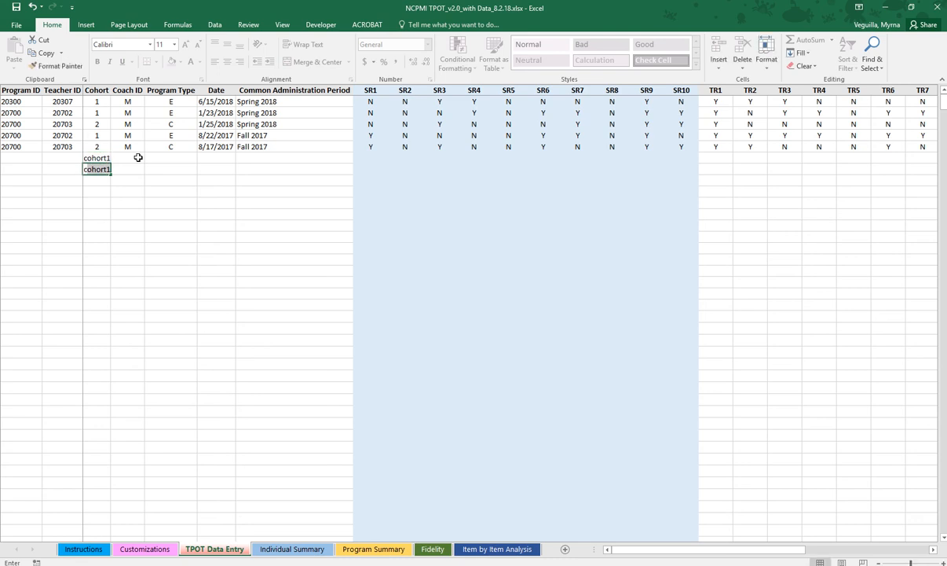
pyautogui.hotkey('alt', 'Return')
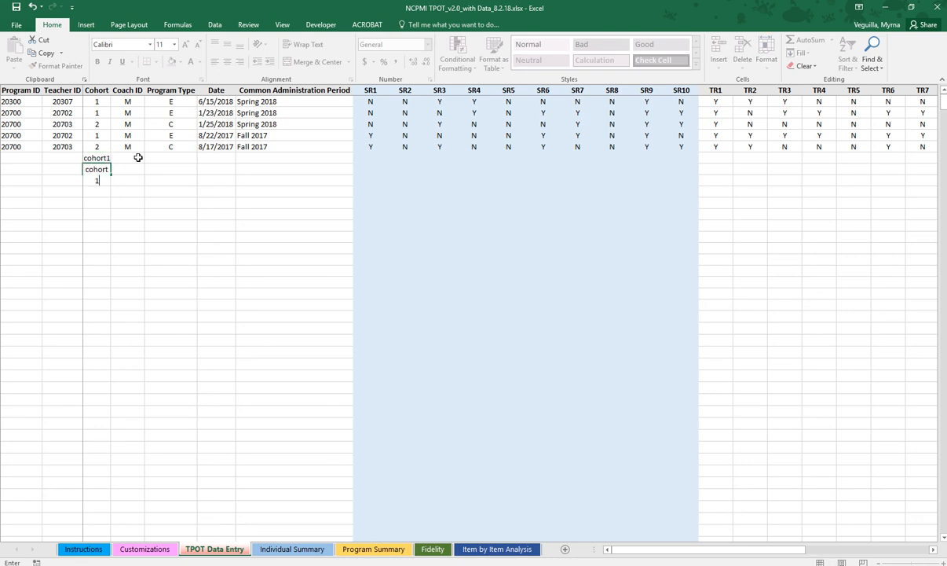
pyautogui.write('1')
pyautogui.press('Return')
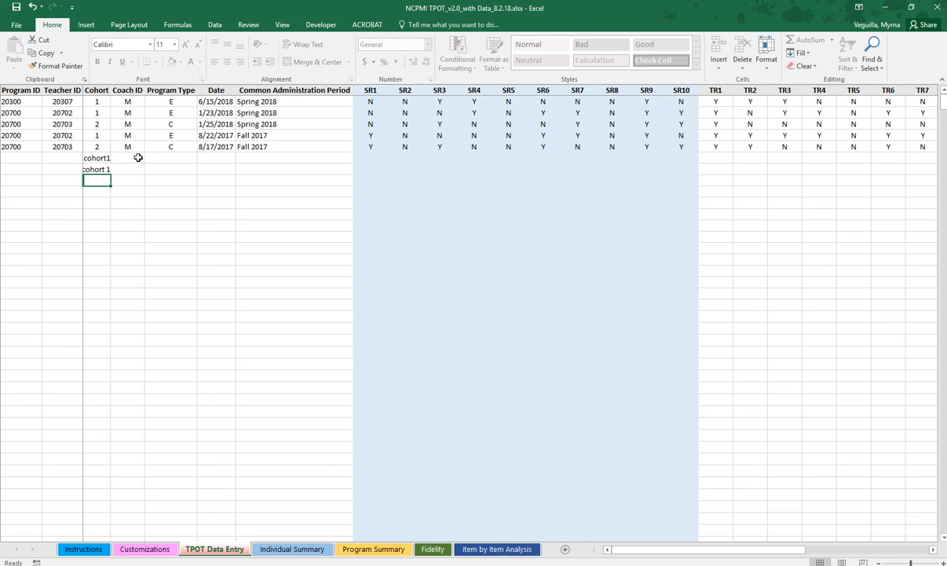
# Step: Clear the two sample entries from the Cohort column
pyautogui.press('Up')
pyautogui.press('Up')
pyautogui.press('Down')
pyautogui.press('Up')
pyautogui.press('Down')
pyautogui.press('Delete')
pyautogui.press('Up')
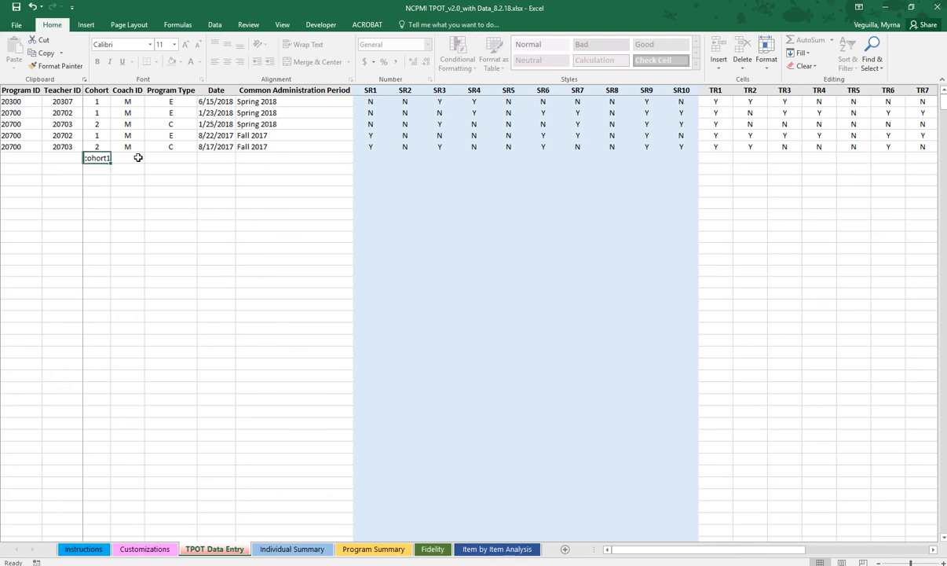
pyautogui.press('Delete')
# Step: Go through the first empty row's optional fields and date, and view its Common Administration Period choices without selecting one
pyautogui.click(138, 157)
pyautogui.press('Tab')
pyautogui.press('Left')
pyautogui.press('Left')
pyautogui.press('Right')
pyautogui.press('Right')
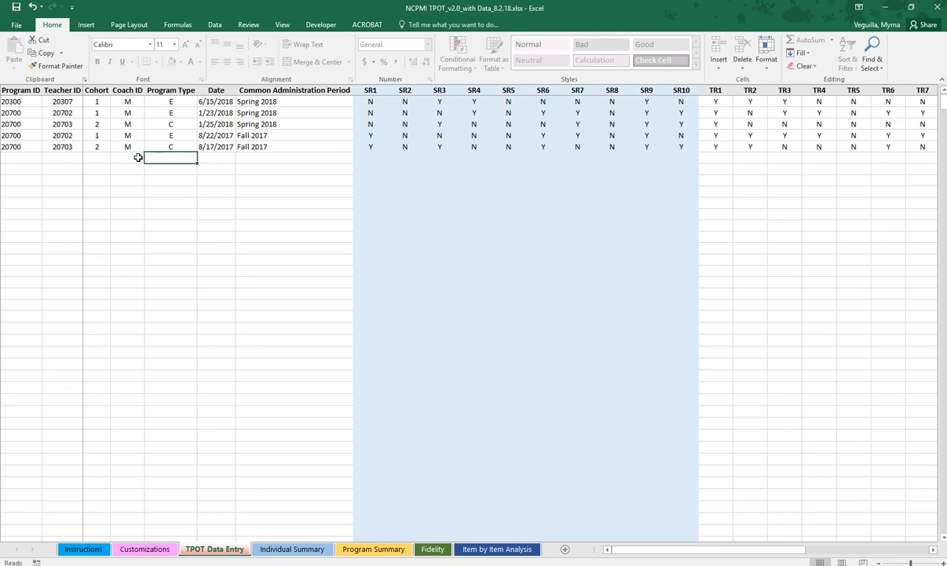
pyautogui.press('Right')
pyautogui.press('Right')
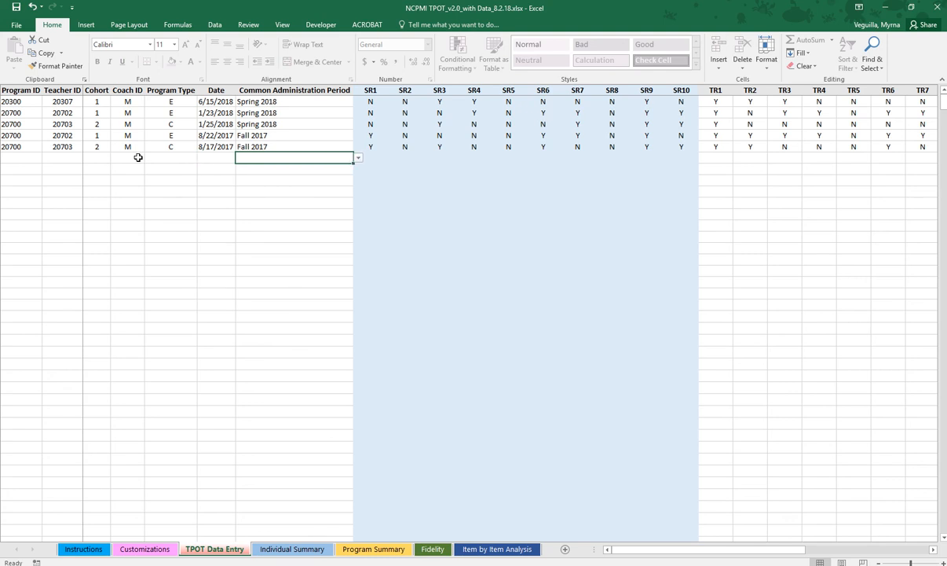
pyautogui.click(358, 158)
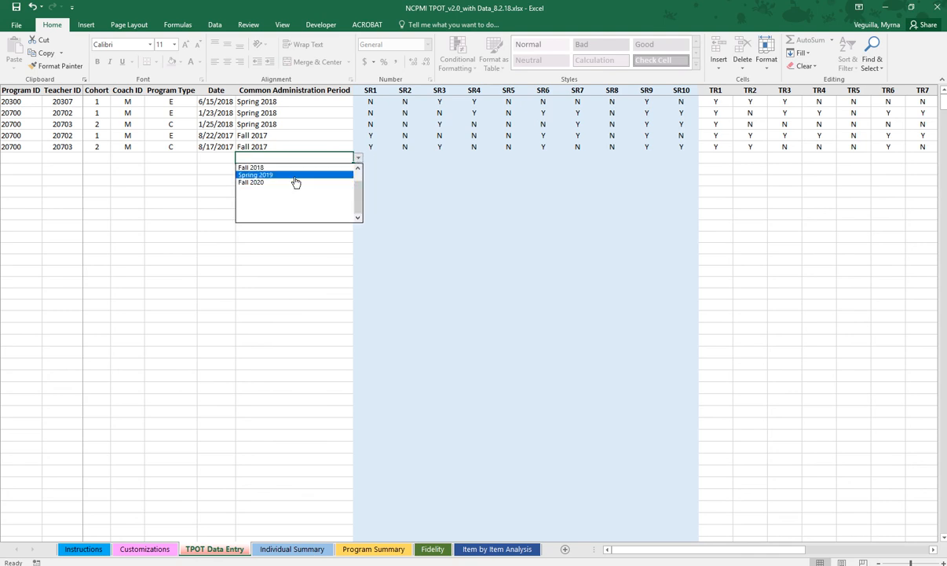
pyautogui.scroll(1, 352, 192)
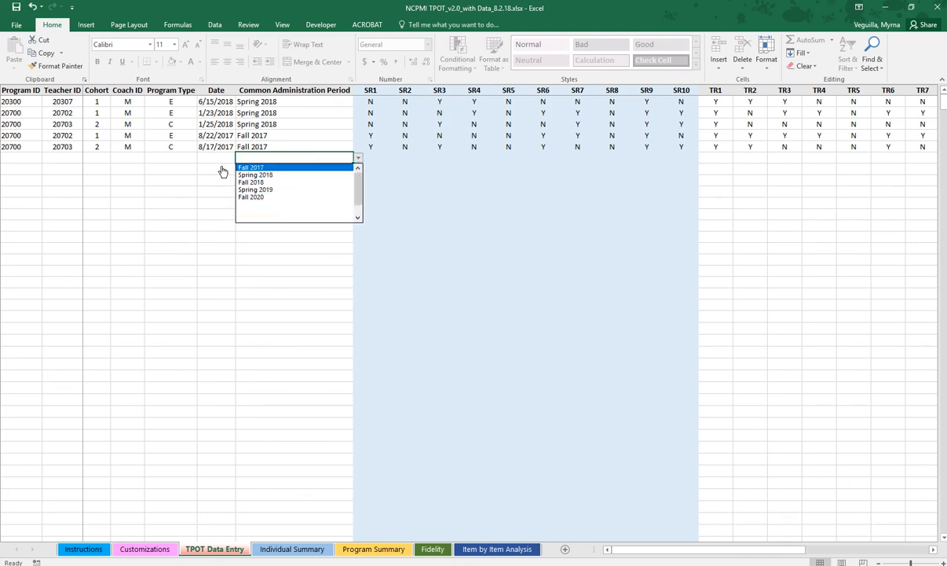
pyautogui.press('Escape')
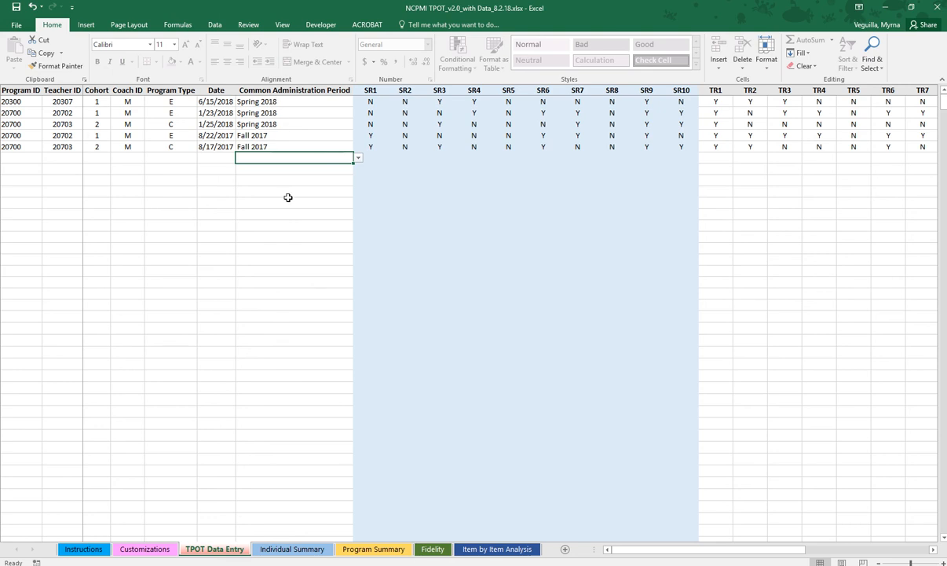
# Step: Compare the Common Administration Period choices in the data entry row with the list on the Customizations sheet
pyautogui.click(145, 549)
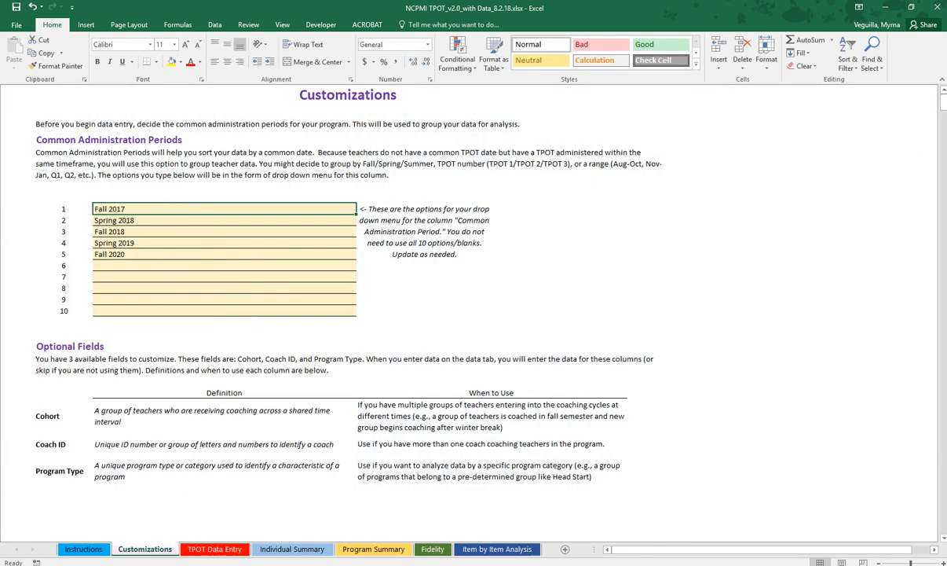
pyautogui.click(212, 549)
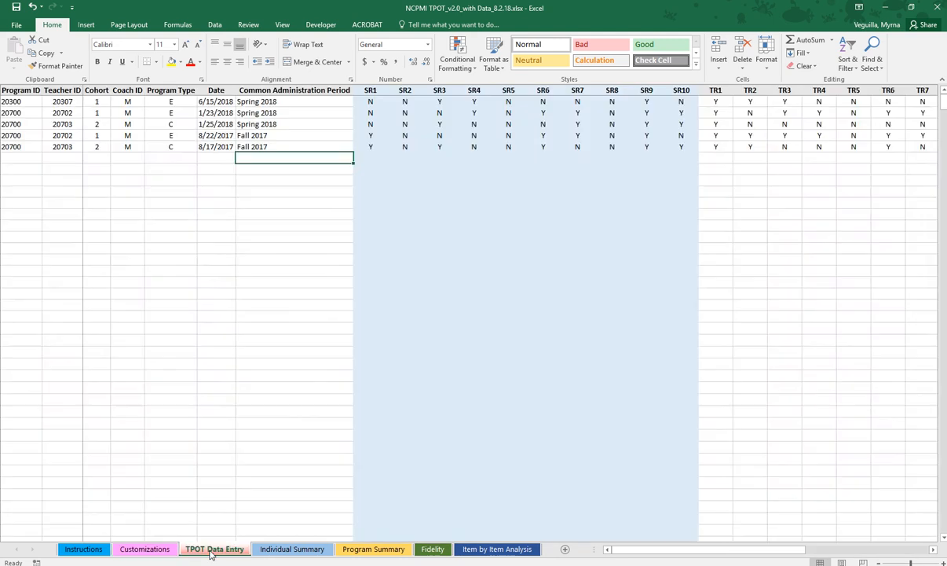
pyautogui.click(358, 158)
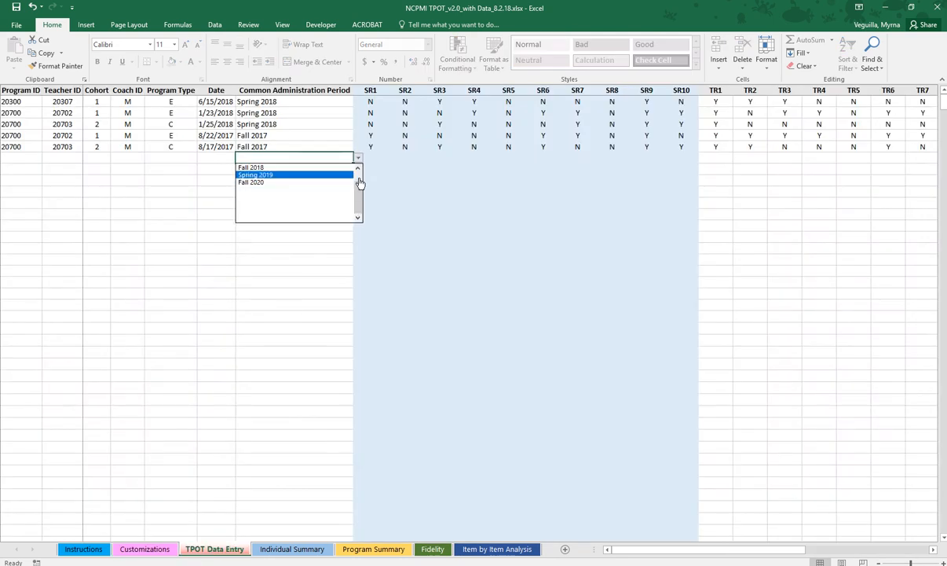
pyautogui.scroll(1, 360, 182)
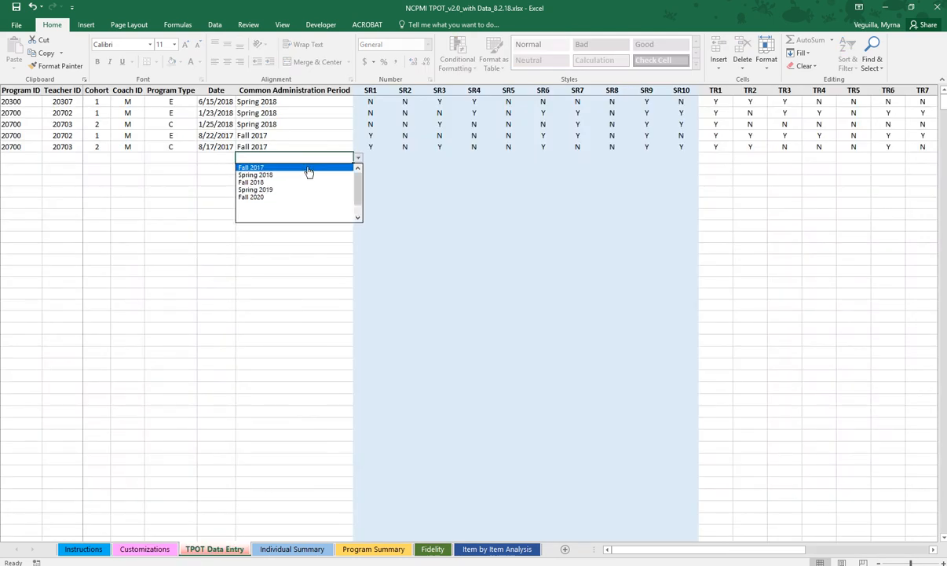
pyautogui.press('Escape')
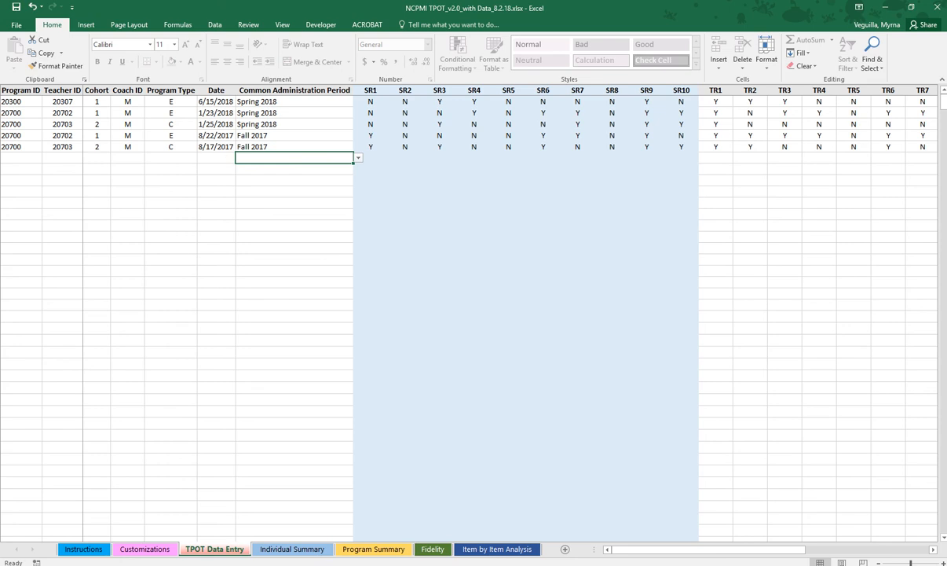
pyautogui.click(144, 548)
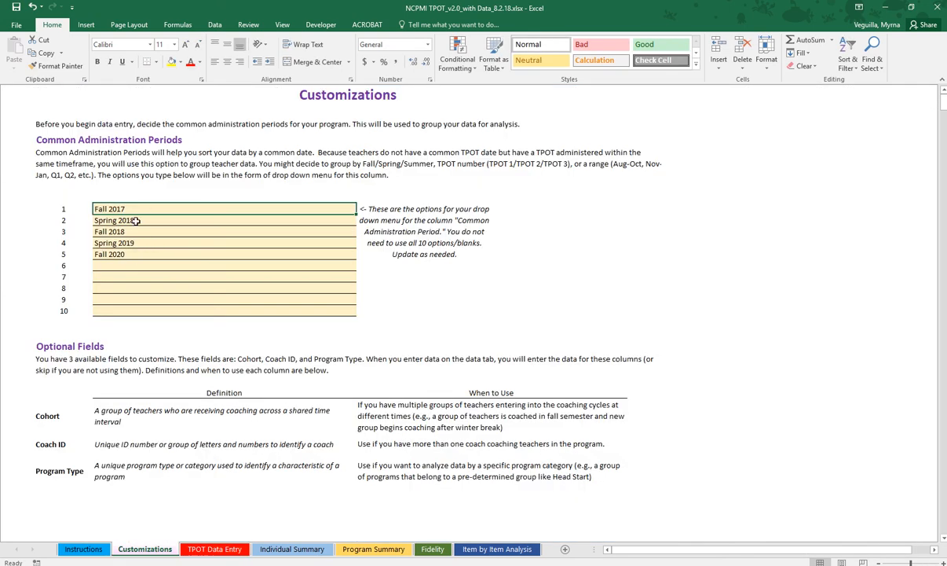
pyautogui.click(215, 548)
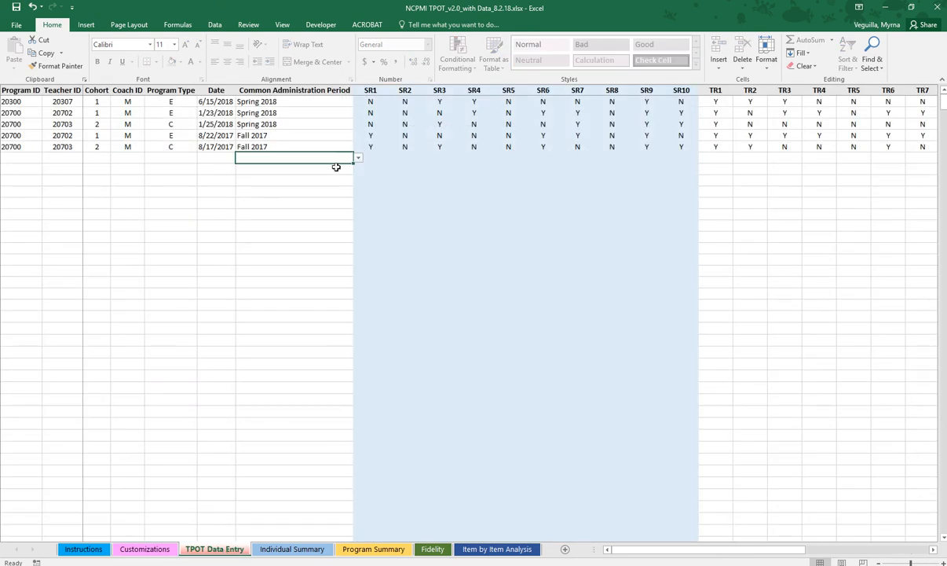
# Step: Set SR1 in the first empty row to Y, and clear that sample entry again
pyautogui.click(369, 158)
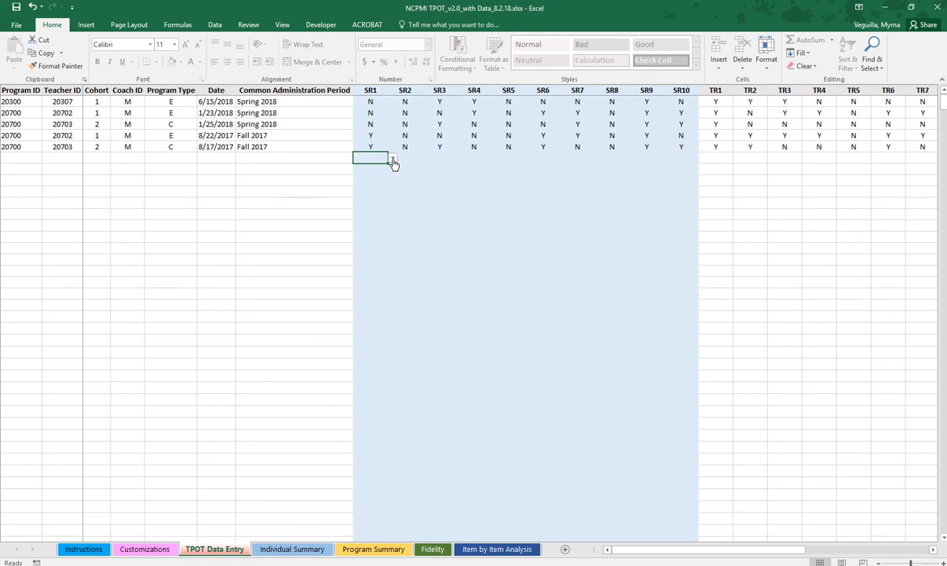
pyautogui.click(393, 160)
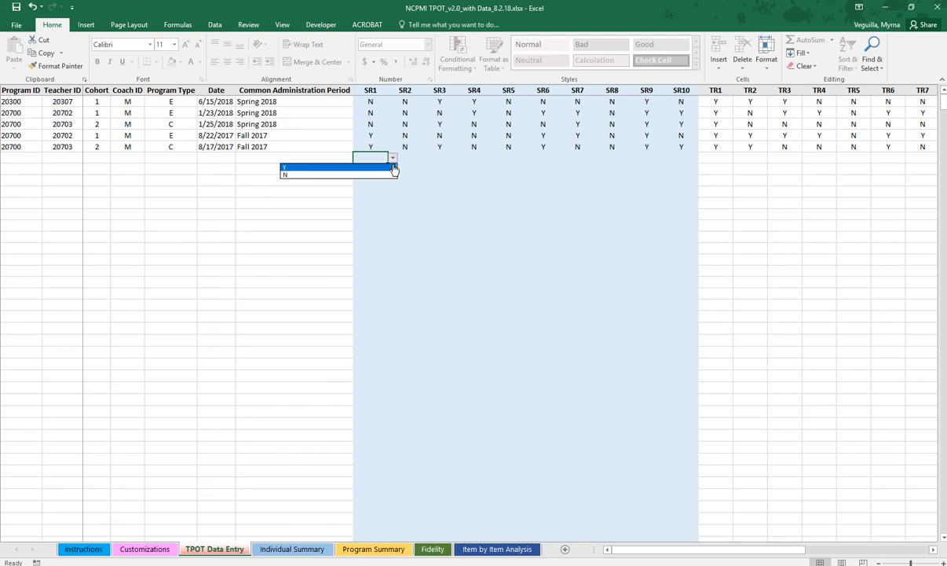
pyautogui.click(394, 168)
pyautogui.click(412, 159)
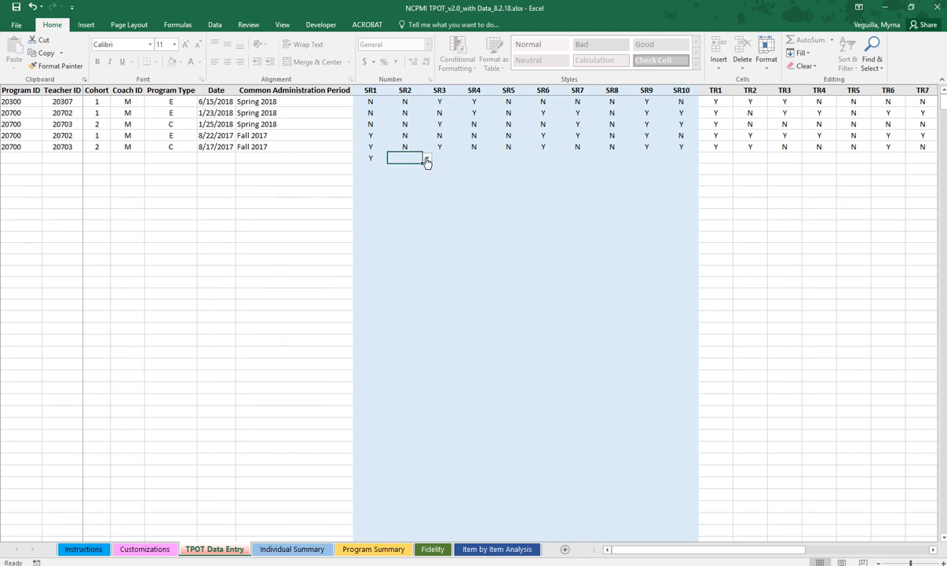
pyautogui.click(376, 159)
# Step: Go through the SR indicator cells of the first empty row up to TR1
pyautogui.press('Right')
pyautogui.press('Right')
pyautogui.press('Right')
pyautogui.press('Right')
pyautogui.press('Right')
pyautogui.press('Right')
pyautogui.press('Right')
pyautogui.press('Right')
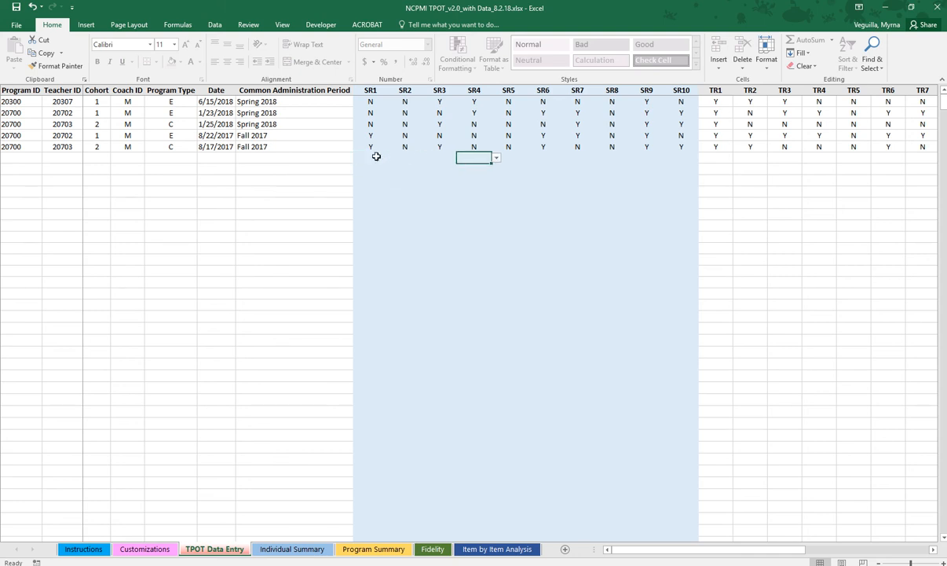
pyautogui.press('Right')
pyautogui.press('Right')
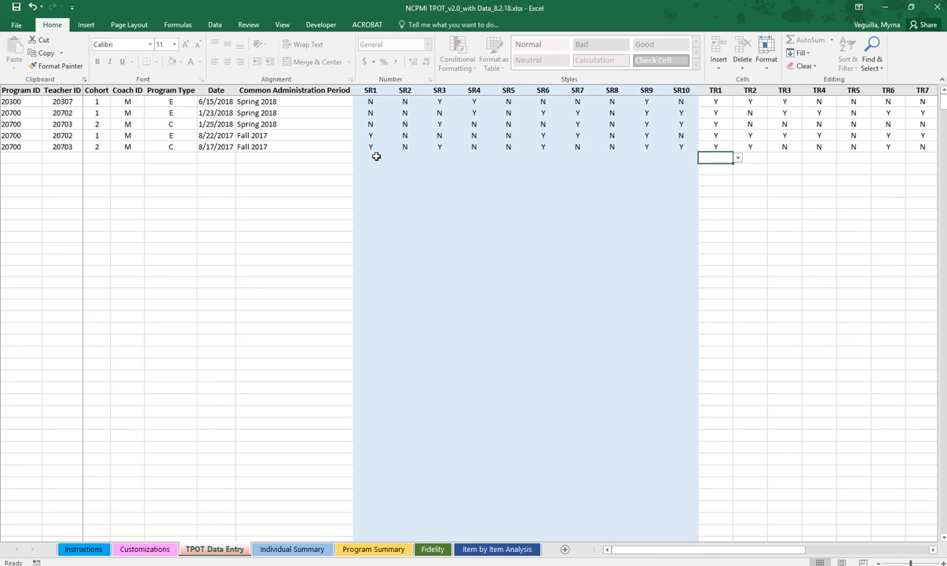
# Step: Go through the TR and SC indicator cells of the first empty row up to ENG2
pyautogui.press('Right')
pyautogui.press('Right')
pyautogui.press('Left')
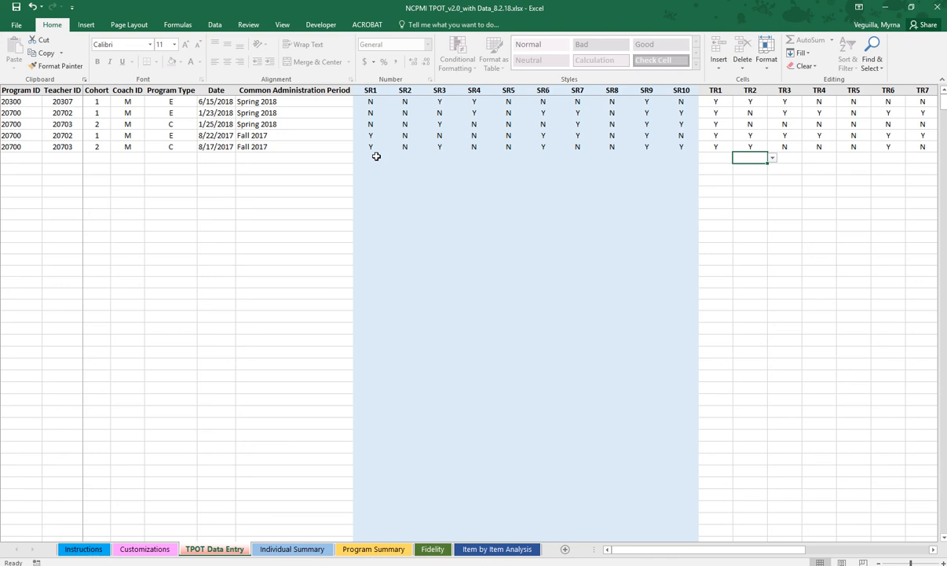
pyautogui.press('Right')
pyautogui.press('Right')
pyautogui.press('Right')
pyautogui.press('Right')
pyautogui.press('Right')
pyautogui.press('Right')
pyautogui.press('Right')
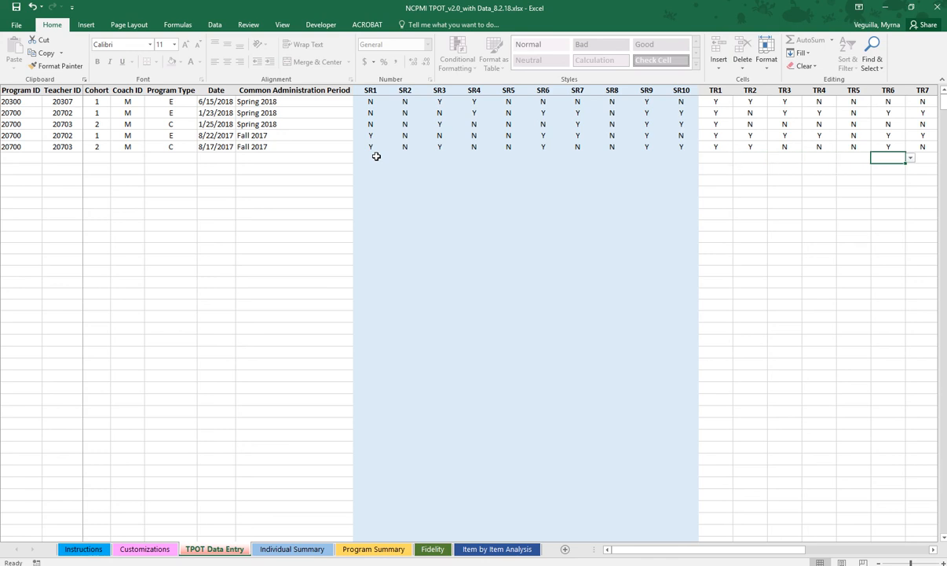
pyautogui.press('Right')
pyautogui.press('Right')
pyautogui.press('Right')
pyautogui.press('Right')
pyautogui.press('Right')
pyautogui.press('Right')
pyautogui.press('Right')
pyautogui.press('Right')
pyautogui.press('Right')
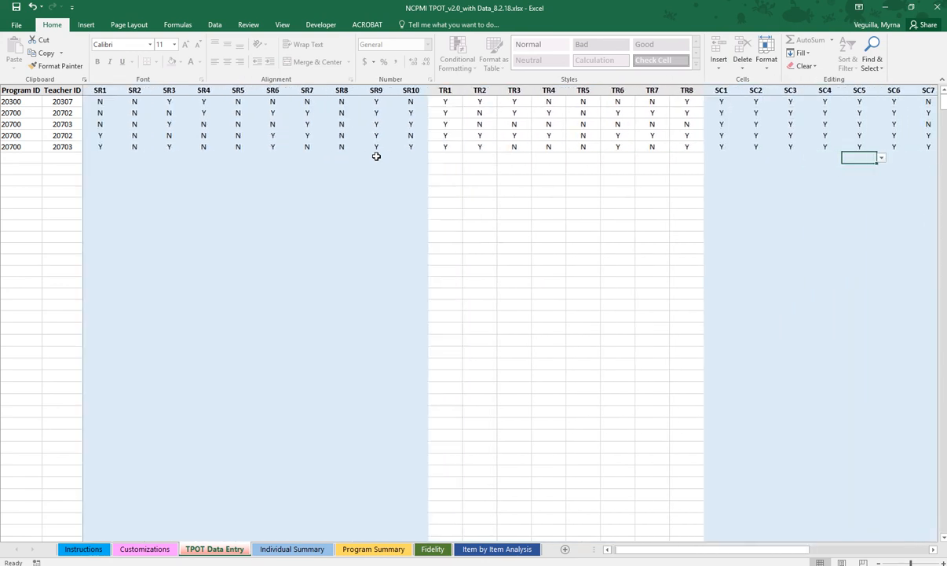
pyautogui.press('Right')
pyautogui.press('Right')
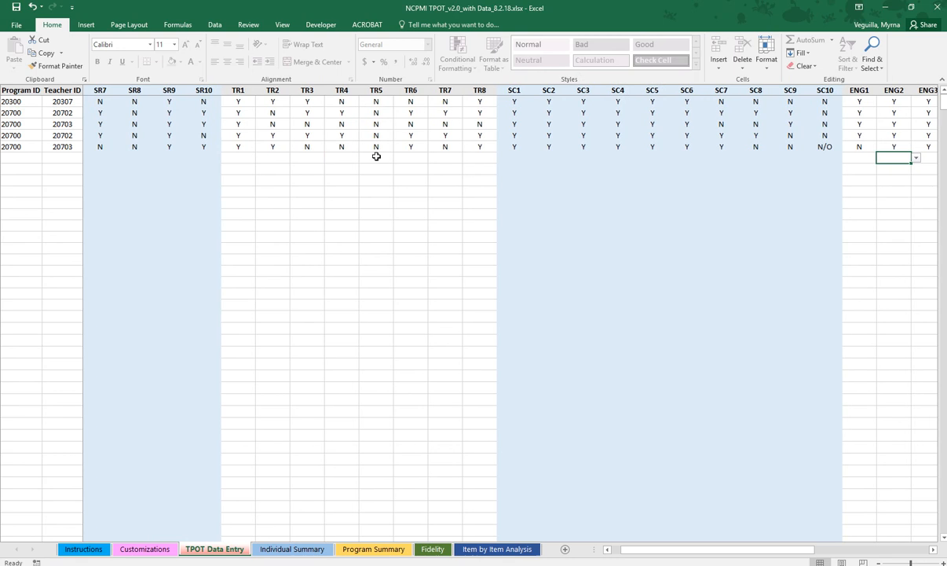
# Step: View the SC10 answer choices in the first empty row without selecting one
pyautogui.press('Left')
pyautogui.press('Left')
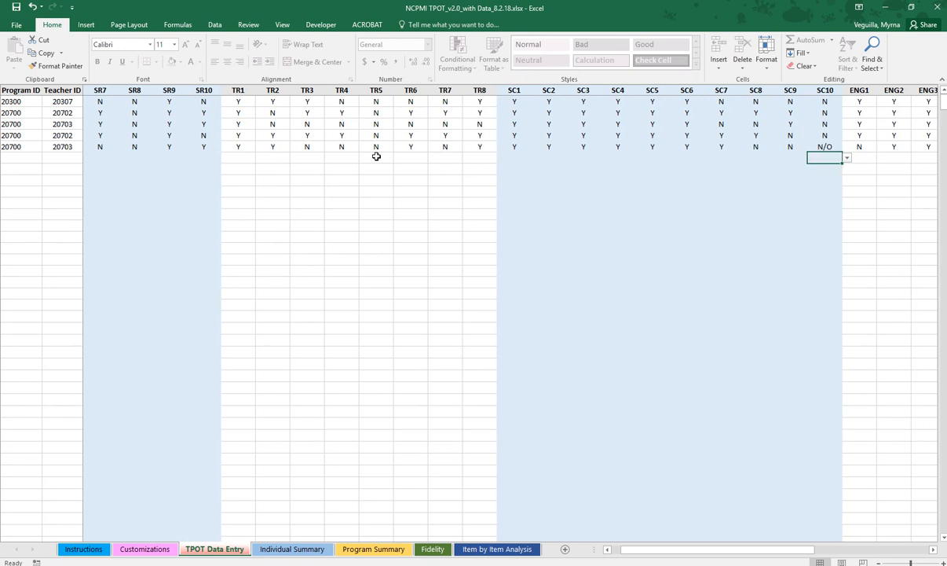
pyautogui.click(846, 158)
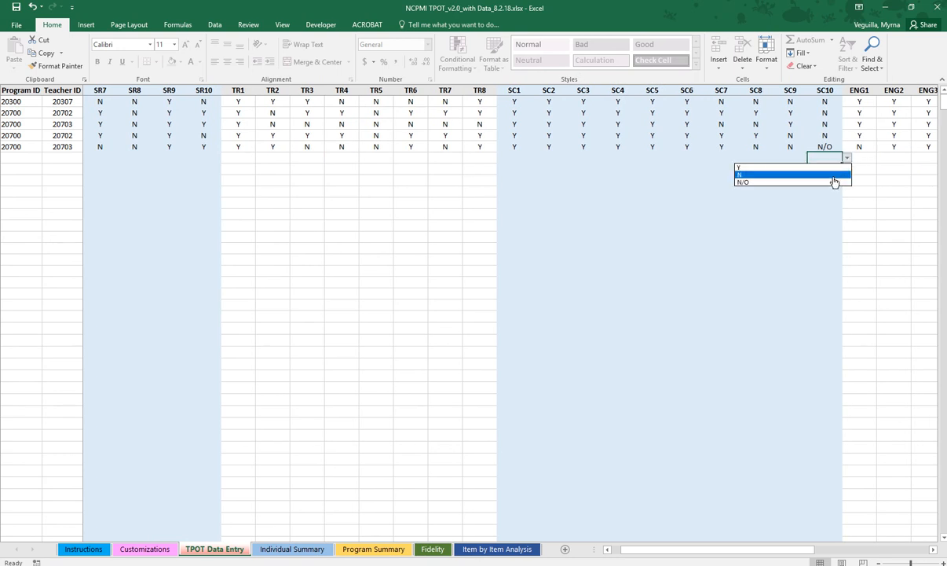
pyautogui.click(859, 159)
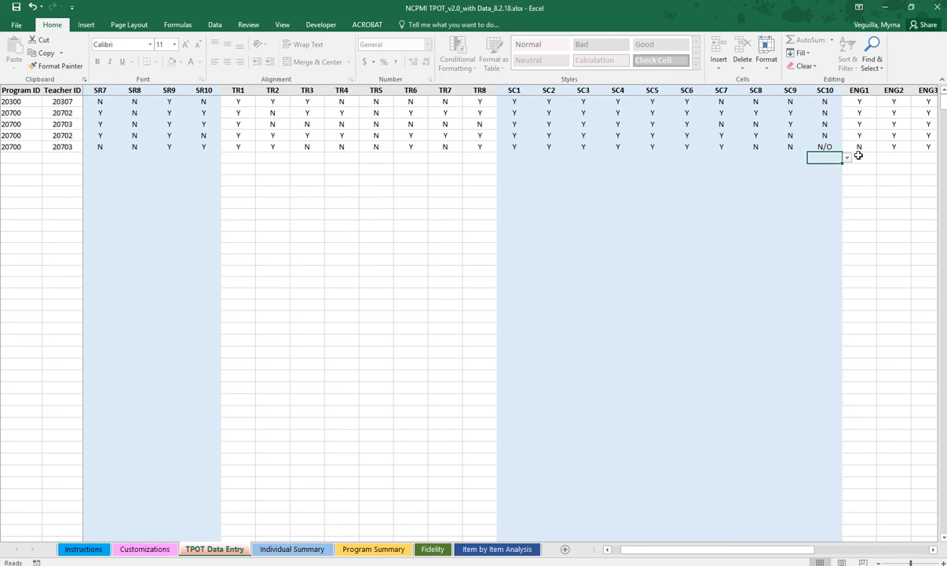
# Step: Go through the ENG, PD, CT, TBE and TSC indicator cells of the first empty row up to FR1
pyautogui.click(861, 158)
pyautogui.press('Right')
pyautogui.press('Right')
pyautogui.press('Right')
pyautogui.press('Right')
pyautogui.press('Right')
pyautogui.press('Right')
pyautogui.press('Right')
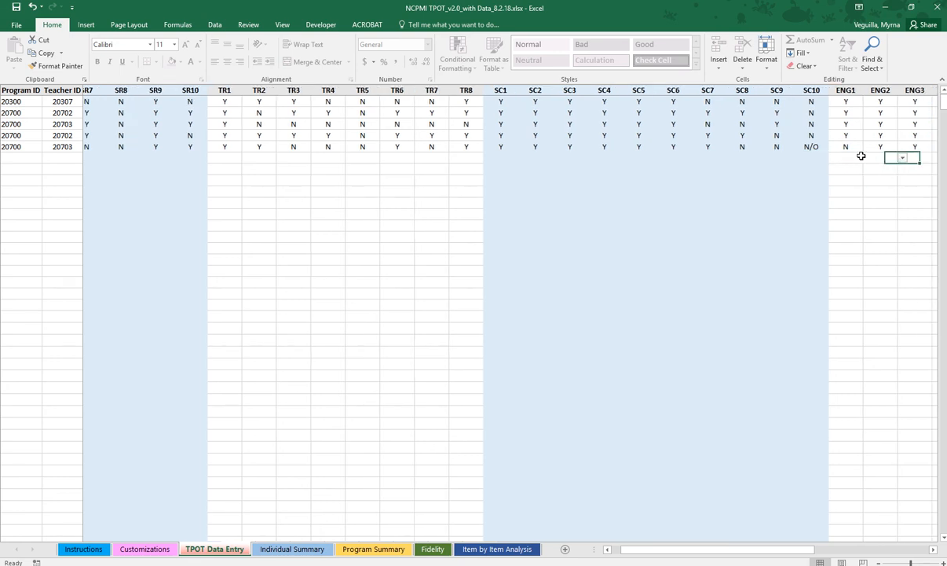
pyautogui.press('Right')
pyautogui.press('Right')
pyautogui.press('Right')
pyautogui.press('Right')
pyautogui.press('Right')
pyautogui.press('Right')
pyautogui.press('Right')
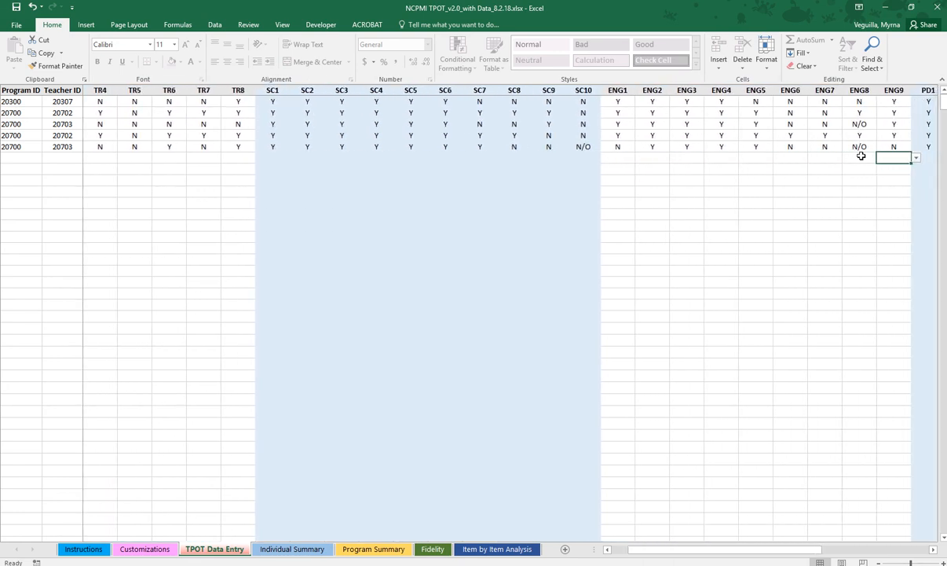
pyautogui.press('Right')
pyautogui.press('Right')
pyautogui.press('Right')
pyautogui.press('Right')
pyautogui.press('Right')
pyautogui.press('Right')
pyautogui.press('Right')
pyautogui.press('Right')
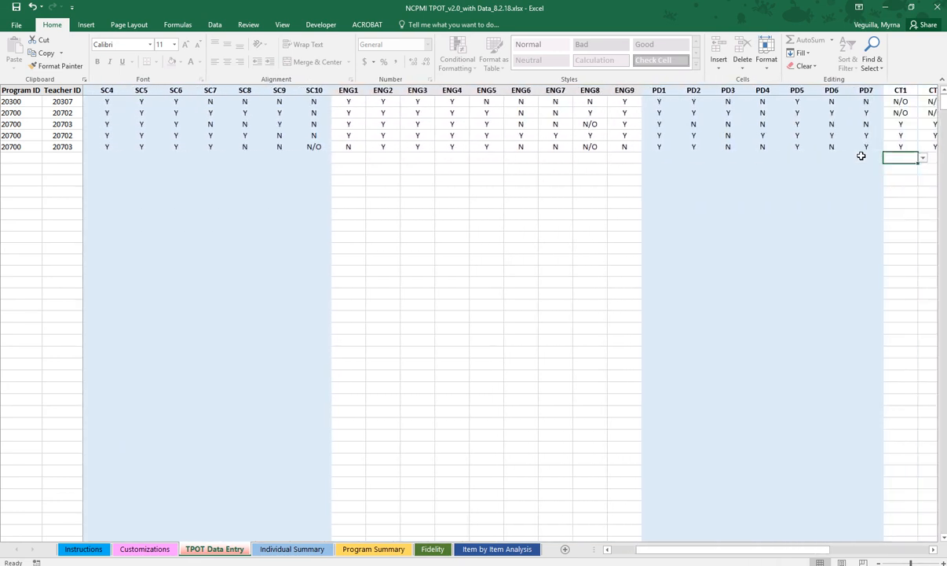
pyautogui.press('Right')
pyautogui.press('Right')
pyautogui.press('Right')
pyautogui.press('Right')
pyautogui.press('Right')
pyautogui.press('Right')
pyautogui.press('Right')
pyautogui.press('Right')
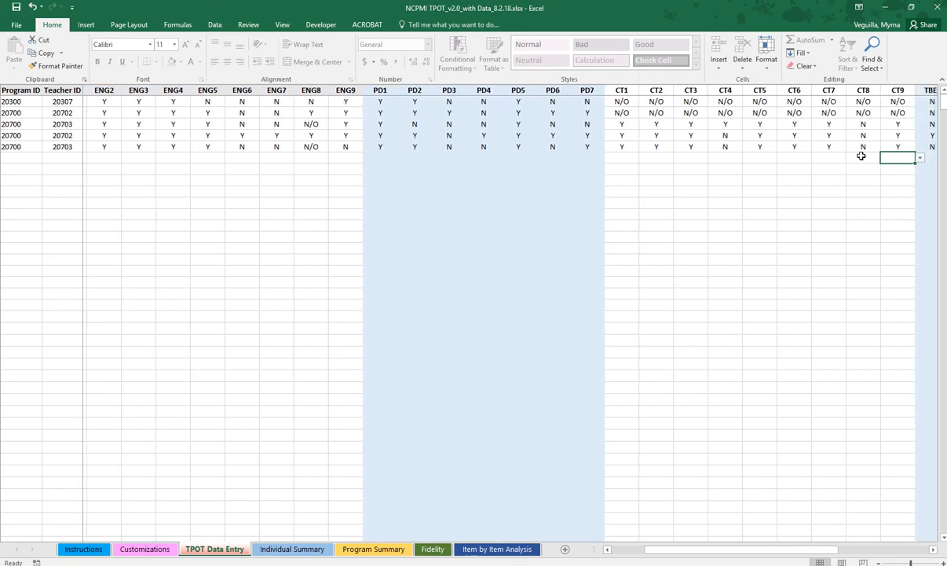
pyautogui.press('Right')
pyautogui.press('Right')
pyautogui.press('Right')
pyautogui.press('Right')
pyautogui.press('Right')
pyautogui.press('Right')
pyautogui.press('Right')
pyautogui.press('Right')
pyautogui.press('Right')
pyautogui.press('Right')
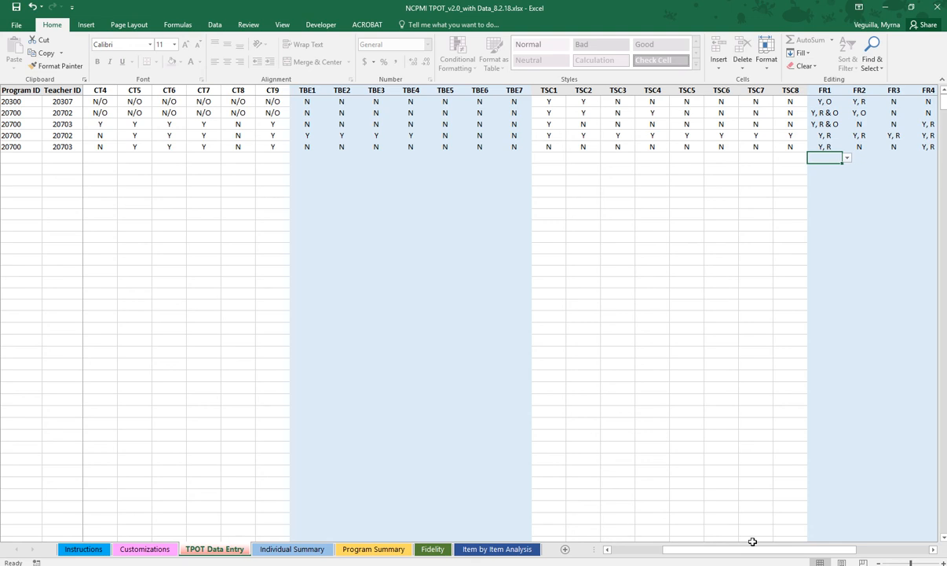
# Step: View the answer choices for FR1 and FR2 in the first empty row without selecting any
pyautogui.moveTo(751, 549); pyautogui.dragTo(773, 552)
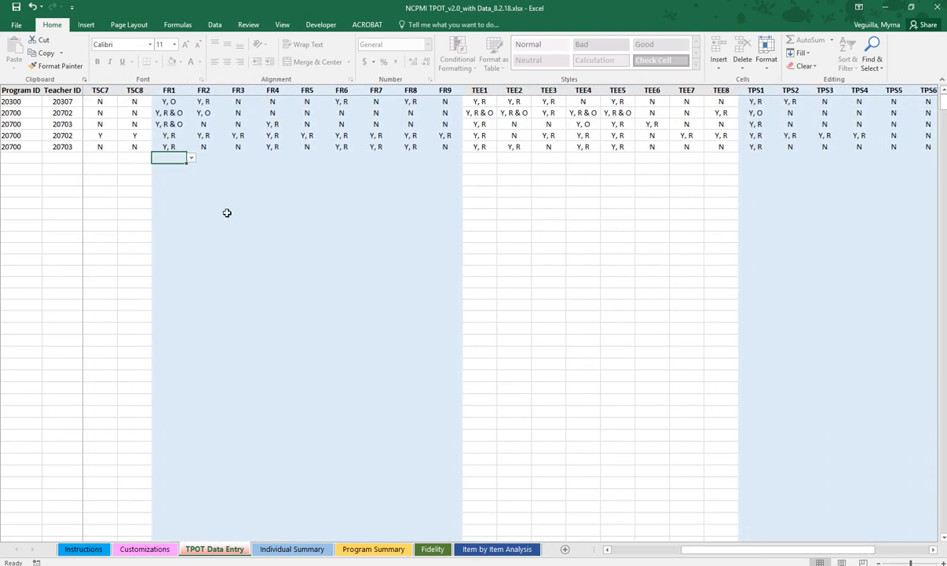
pyautogui.click(190, 159)
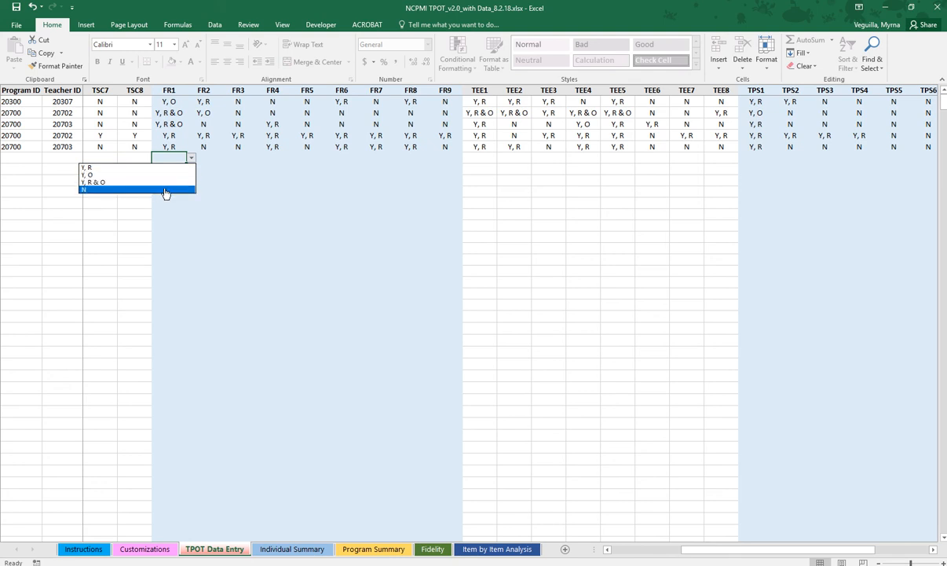
pyautogui.click(222, 154)
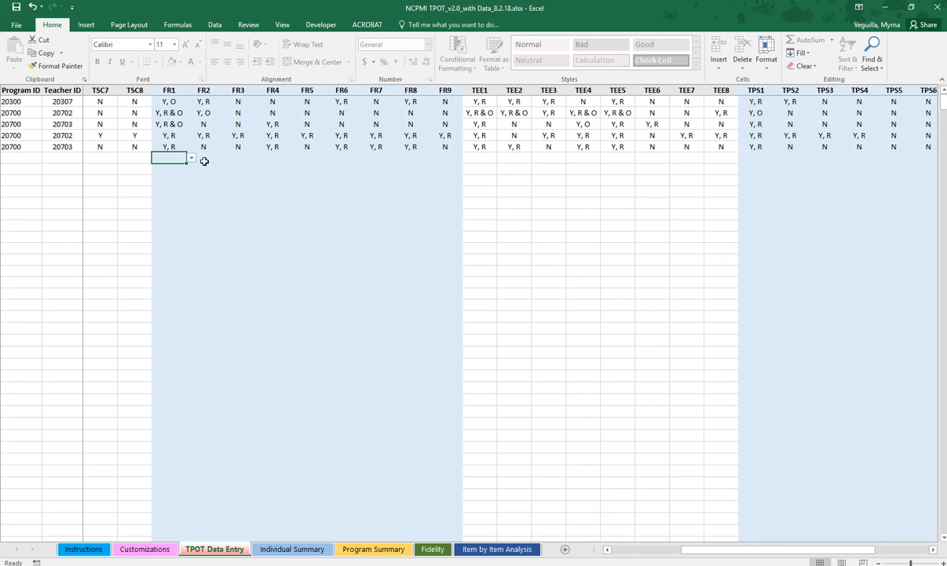
pyautogui.click(205, 161)
pyautogui.click(225, 158)
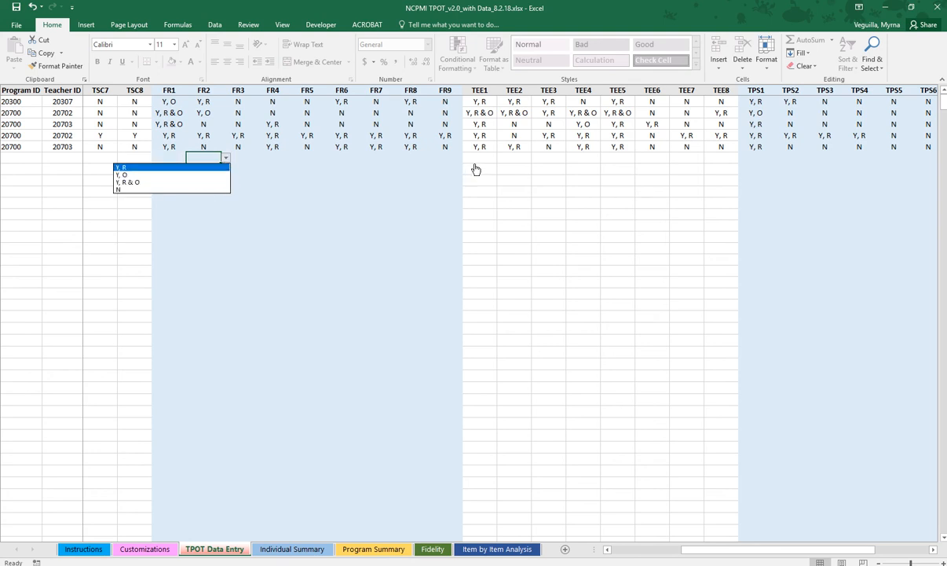
pyautogui.press('Escape')
# Step: View the red flag answer choices for RF15 in the first empty row without selecting one
pyautogui.moveTo(772, 550); pyautogui.dragTo(816, 558)
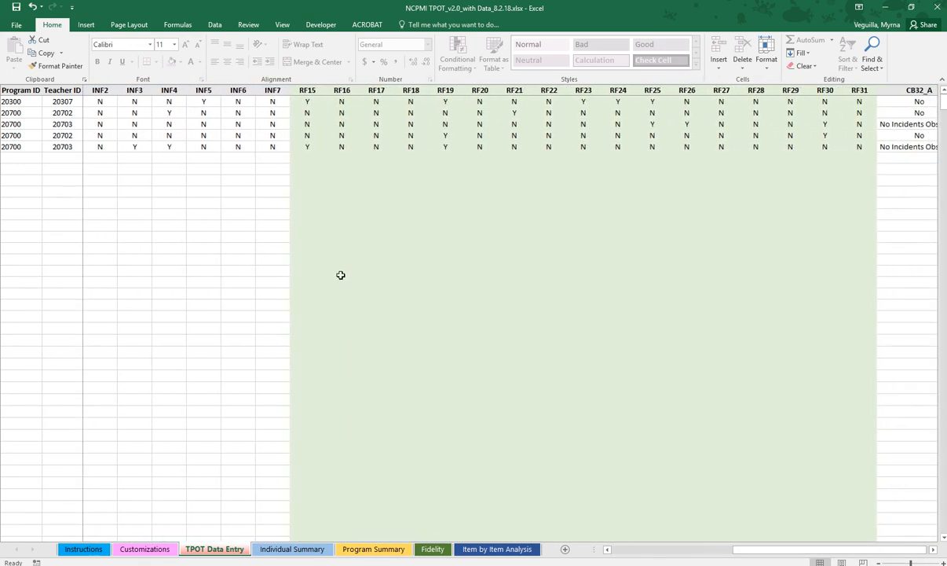
pyautogui.click(309, 157)
pyautogui.click(329, 158)
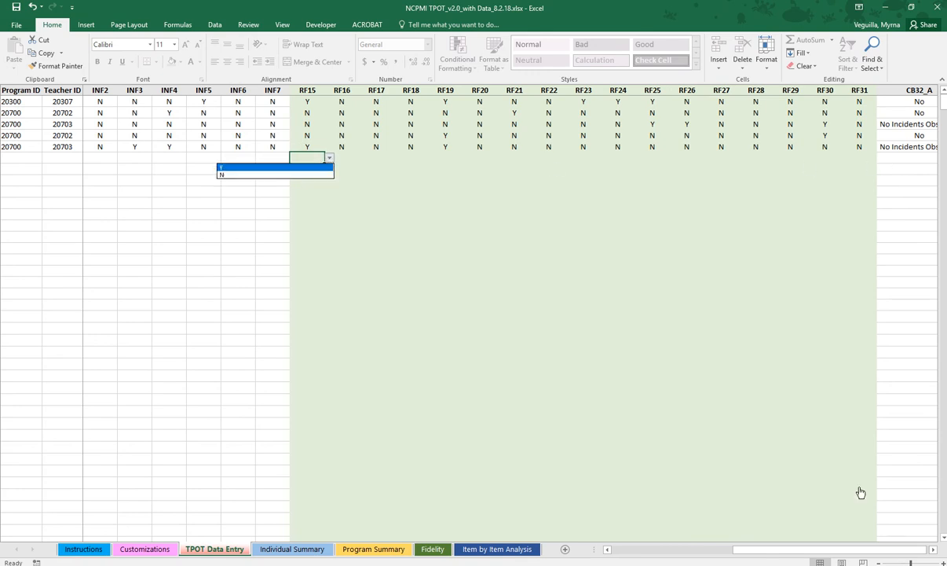
pyautogui.click(886, 548)
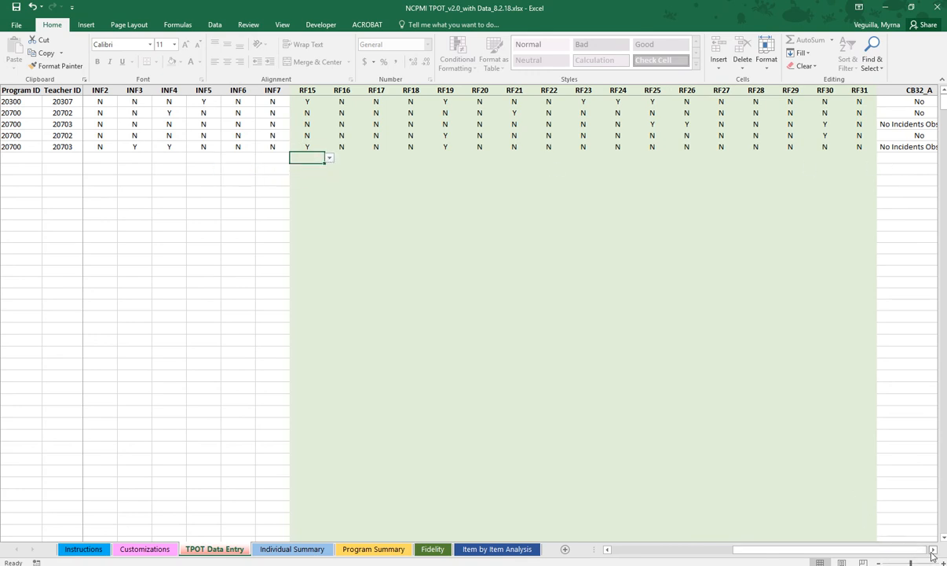
# Step: View the CB32_A choices in the first empty row without selecting one, and go to its CB_# Incidents cell
pyautogui.click(934, 549)
pyautogui.click(934, 550)
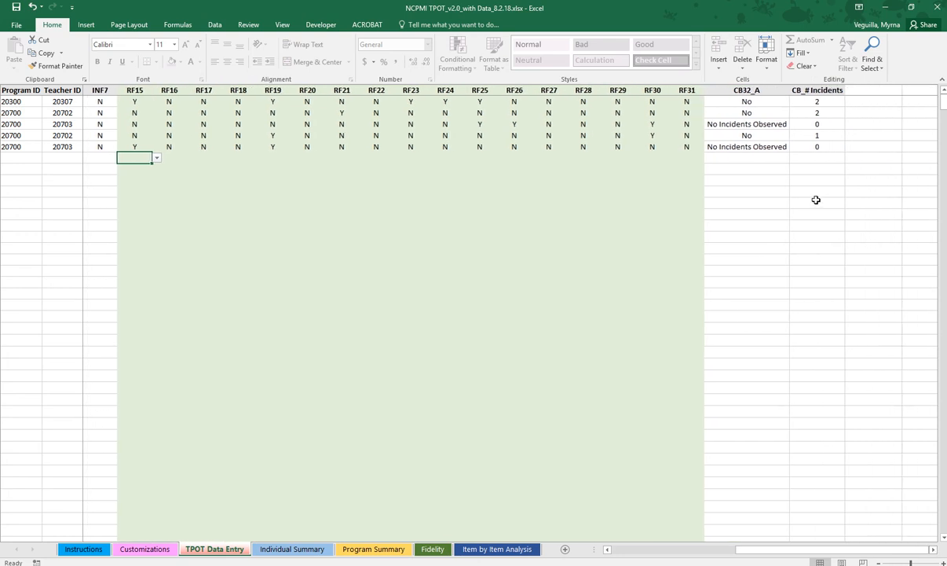
pyautogui.click(754, 158)
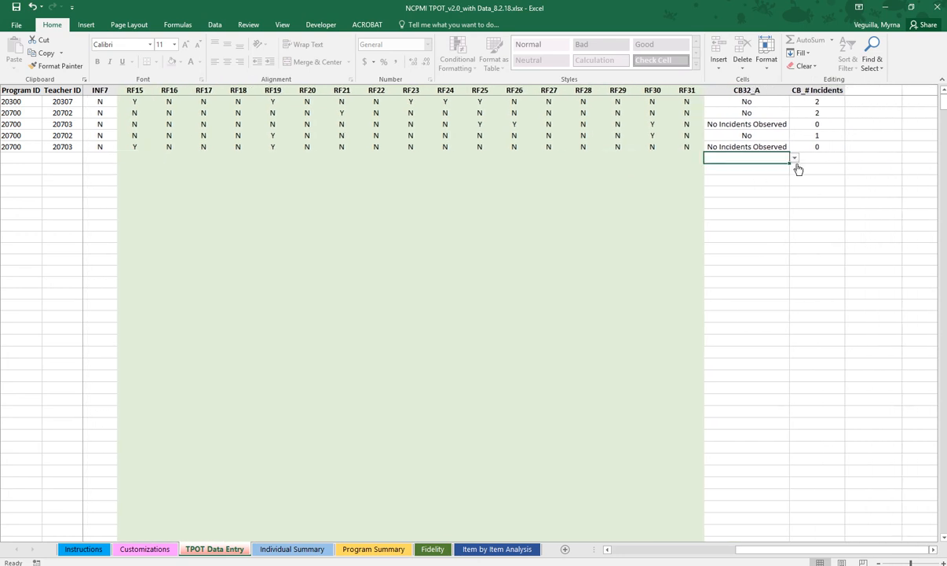
pyautogui.click(794, 157)
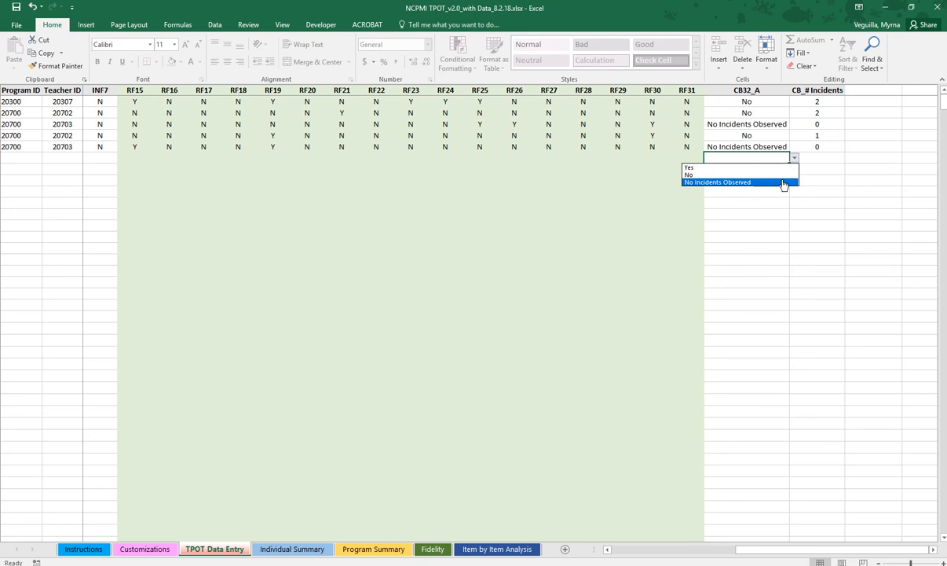
pyautogui.click(827, 159)
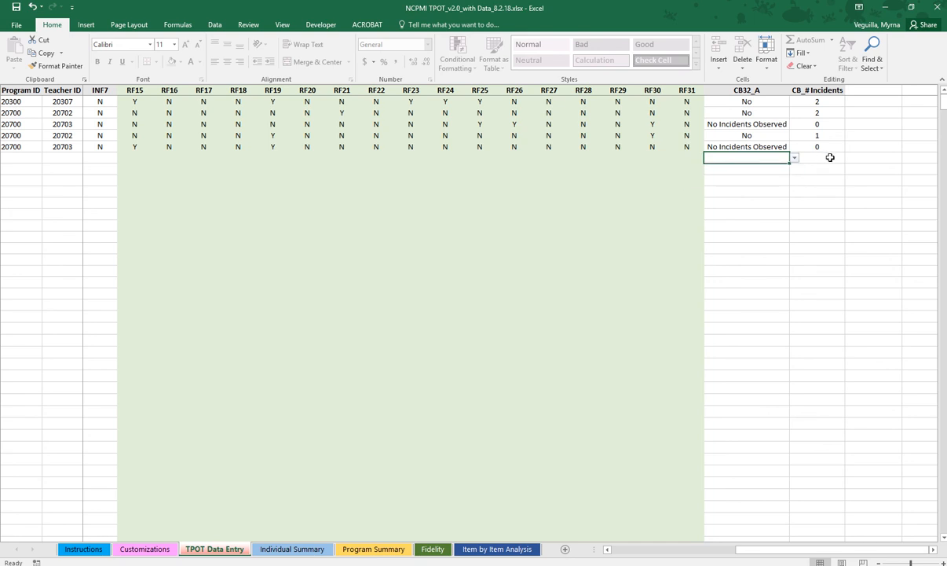
pyautogui.click(833, 157)
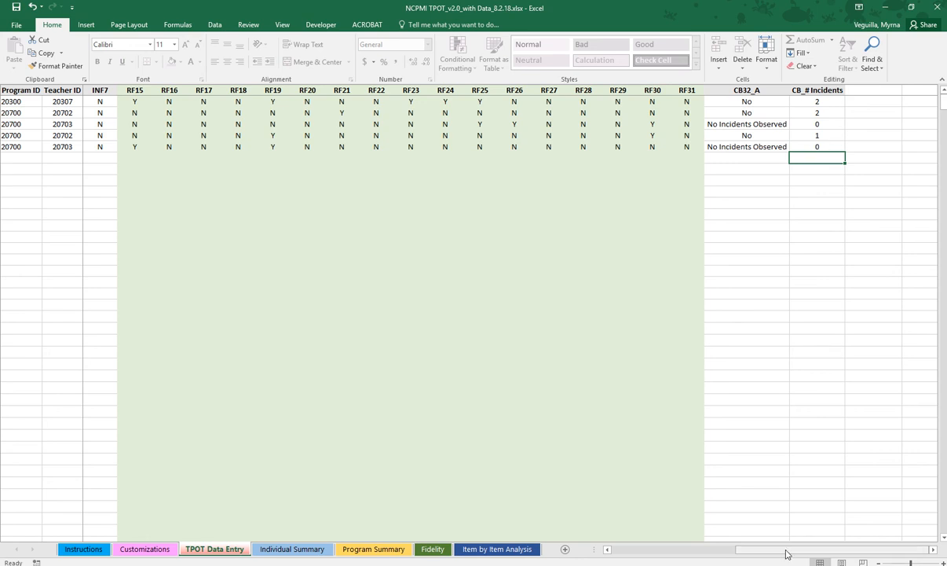
# Step: Return to the first data entry columns, and review the key practices table and chart on the Individual Summary sheet
pyautogui.moveTo(786, 553); pyautogui.dragTo(599, 556)
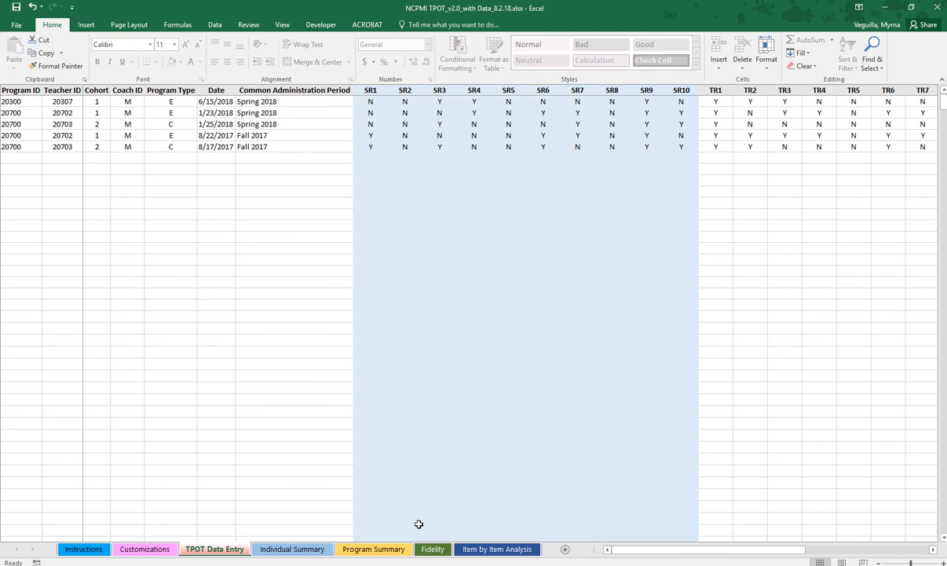
pyautogui.click(317, 553)
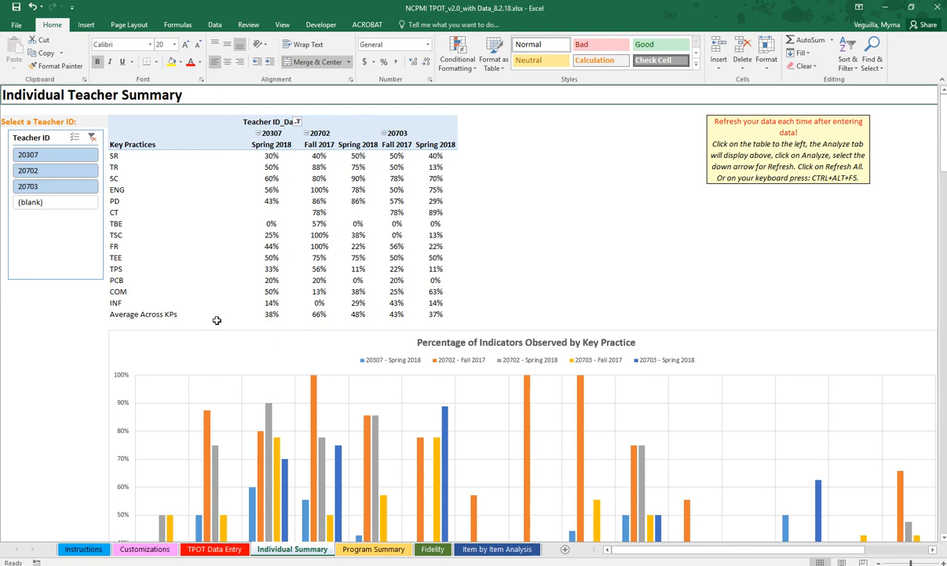
pyautogui.scroll(-4, 440, 314)
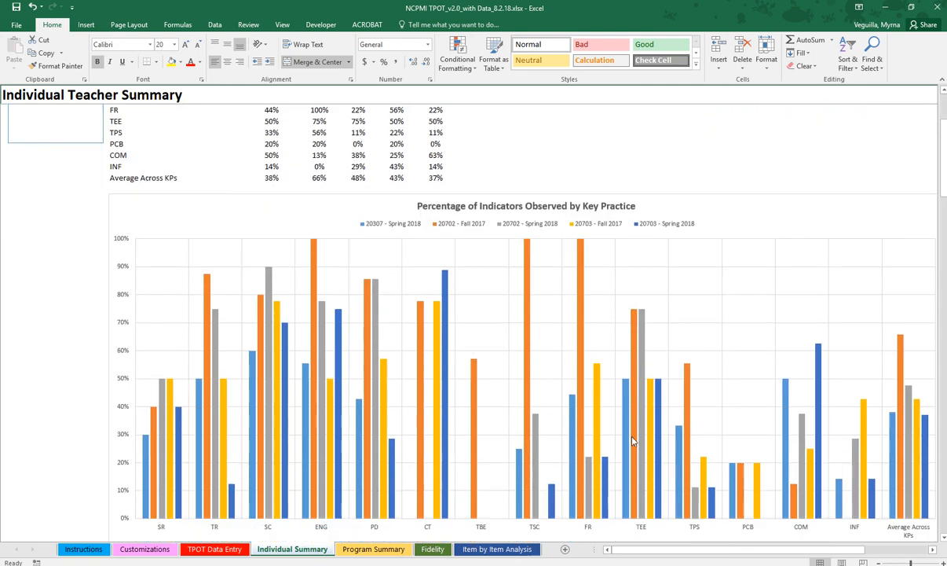
pyautogui.scroll(-1, 633, 440)
pyautogui.scroll(5, 633, 441)
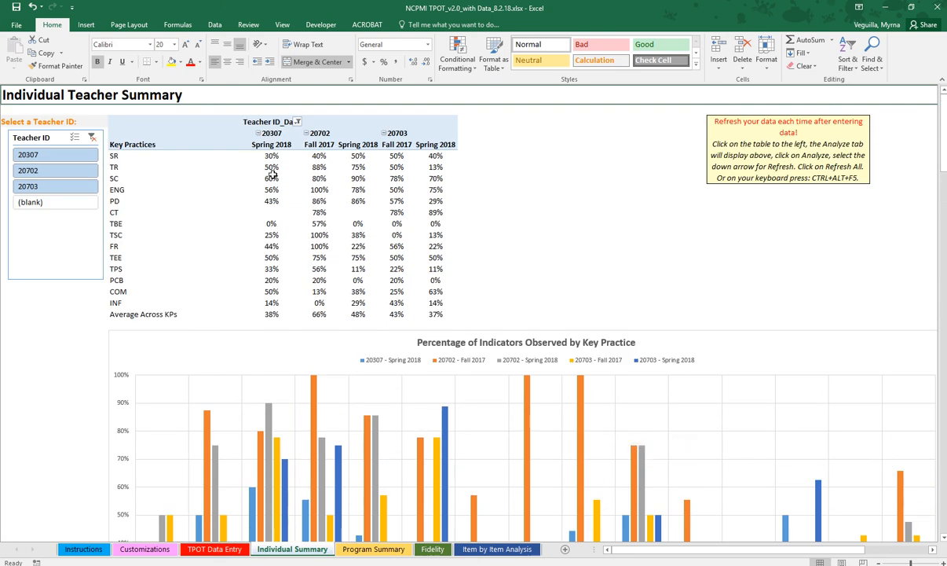
# Step: Check the refresh note on the Individual Summary sheet, and refresh all data from the key practices PivotTable
pyautogui.click(743, 125)
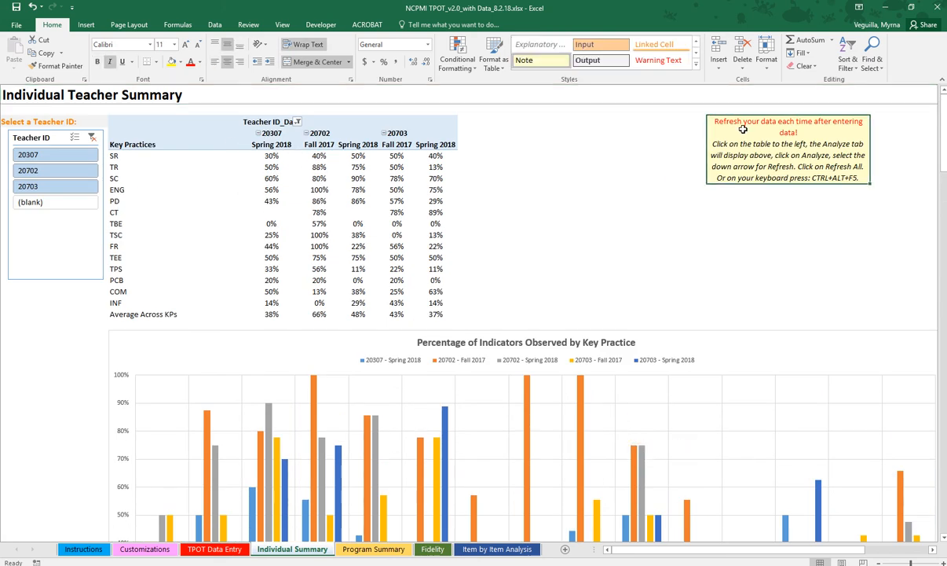
pyautogui.click(267, 144)
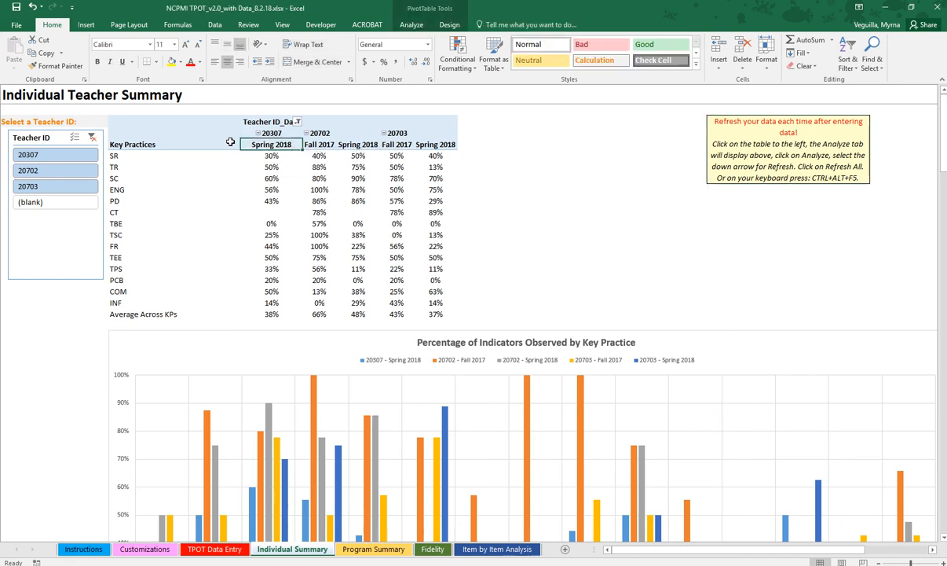
pyautogui.click(231, 141)
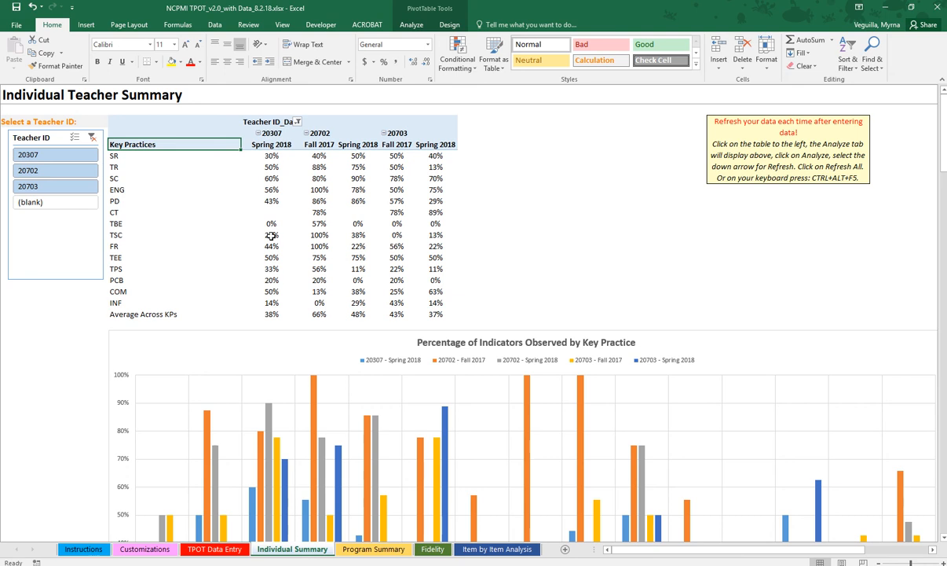
pyautogui.click(425, 26)
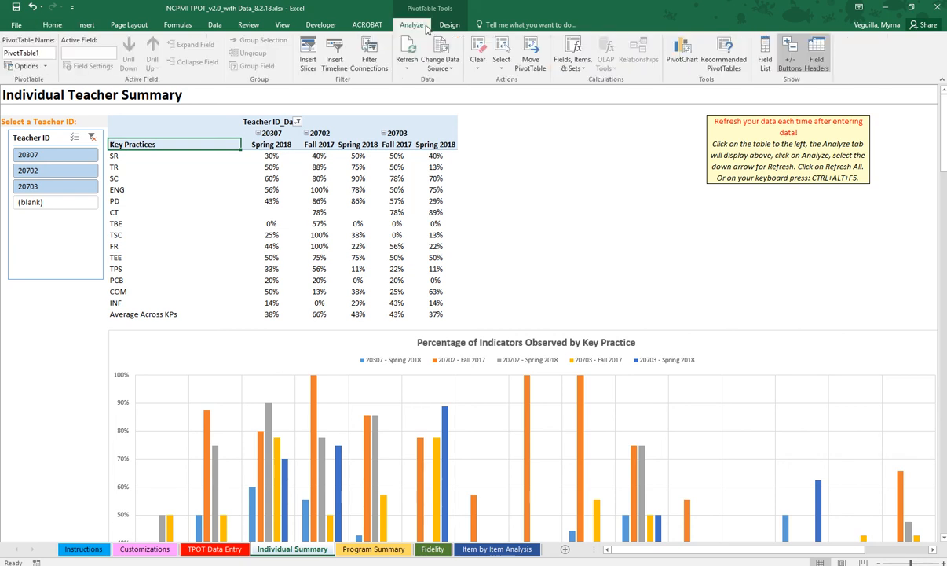
pyautogui.click(413, 70)
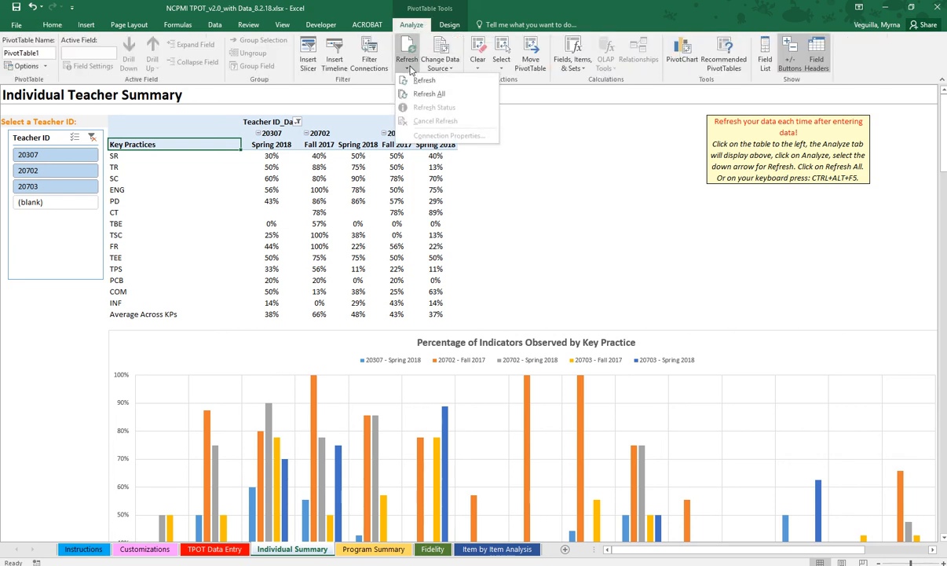
pyautogui.click(416, 95)
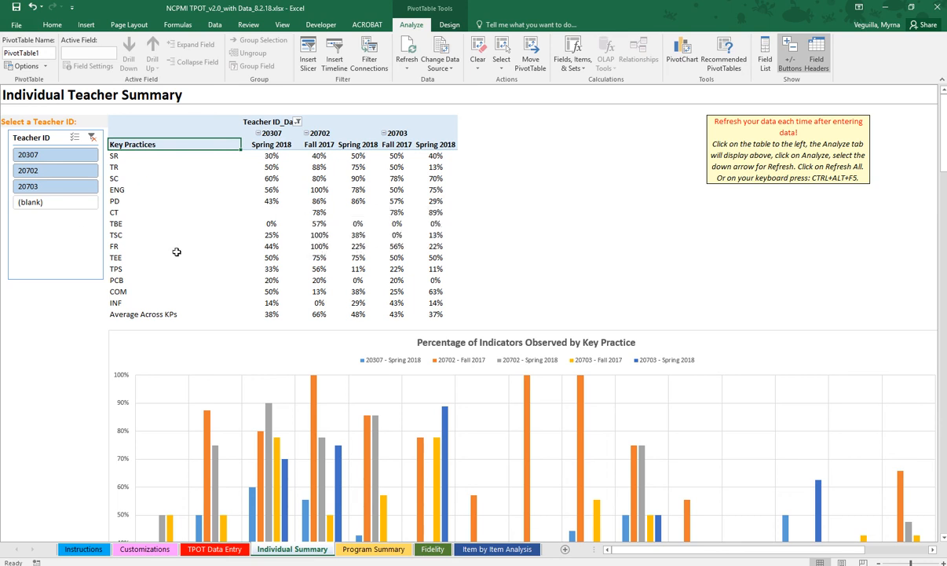
# Step: Filter the individual summary to show only the first listed Teacher ID
pyautogui.click(52, 160)
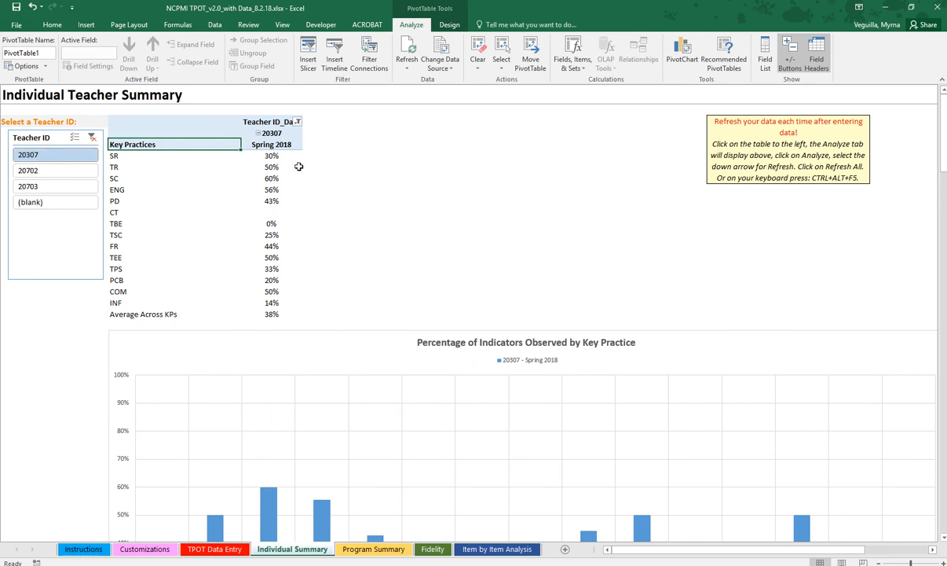
# Step: Look over the first teacher's key practices chart, and add the second listed Teacher ID to the individual summary filter
pyautogui.scroll(-5, 277, 284)
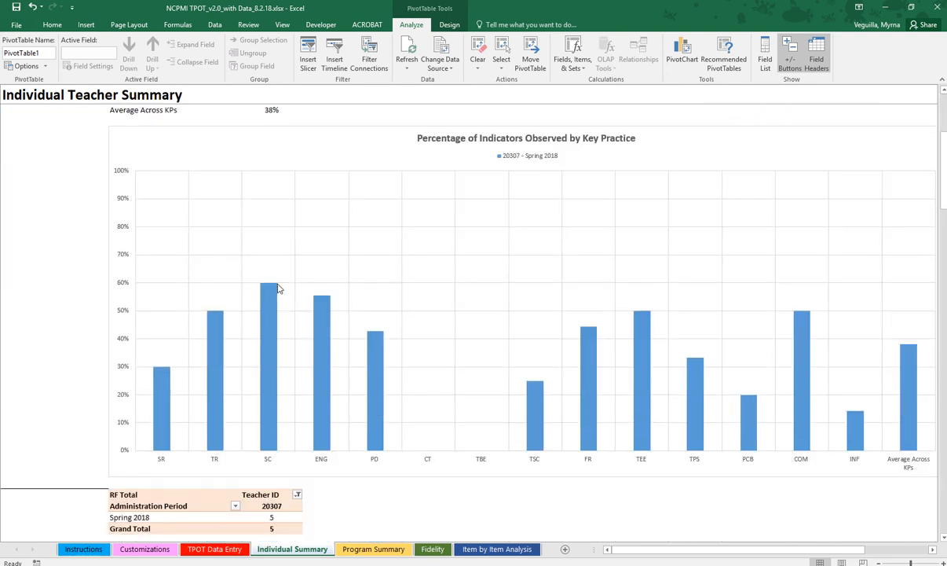
pyautogui.scroll(5, 276, 284)
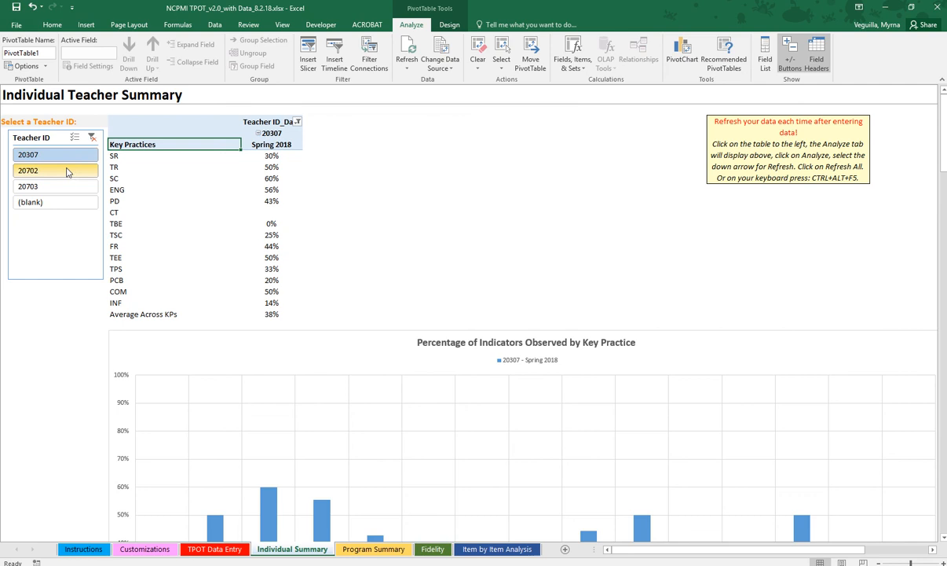
pyautogui.keyDown('ctrl'); pyautogui.click(67, 172); pyautogui.keyUp('ctrl')
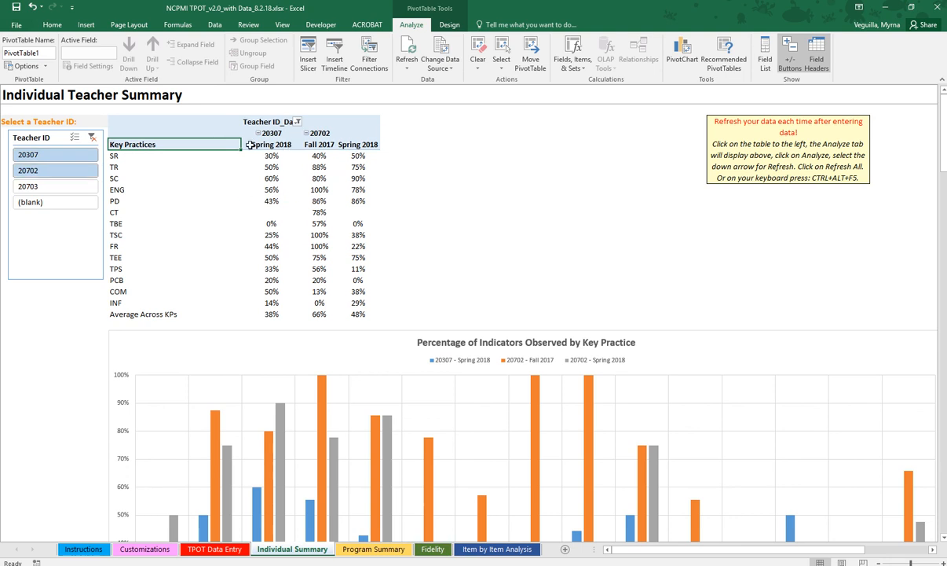
# Step: Review the red flag totals table and the Total Number of Red Flags chart for the two selected teachers
pyautogui.scroll(-12, 300, 223)
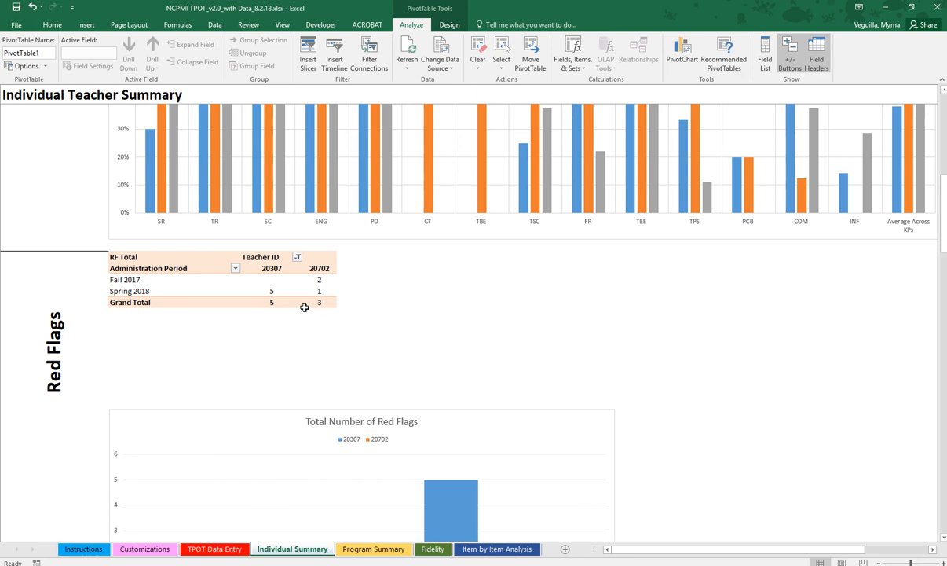
pyautogui.scroll(-4, 322, 294)
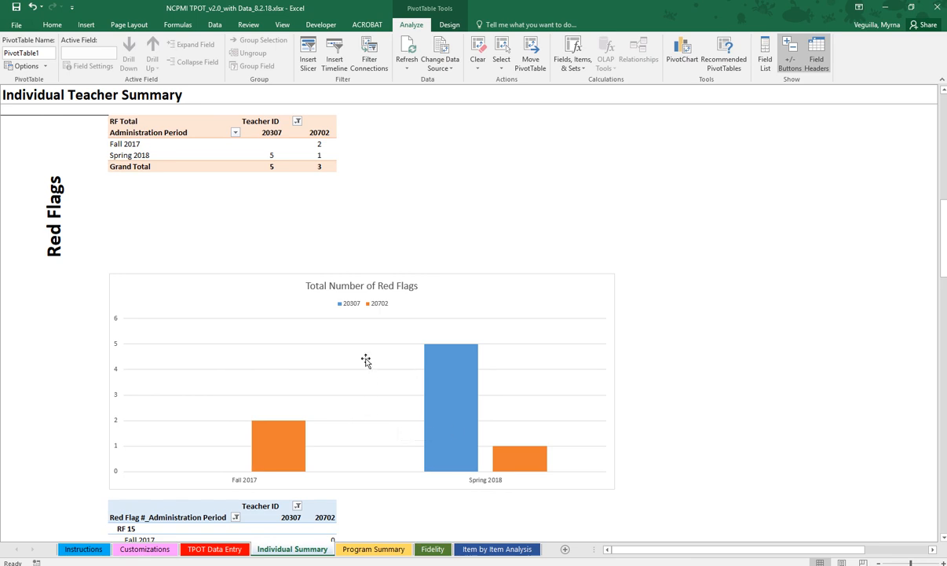
pyautogui.scroll(-6, 395, 410)
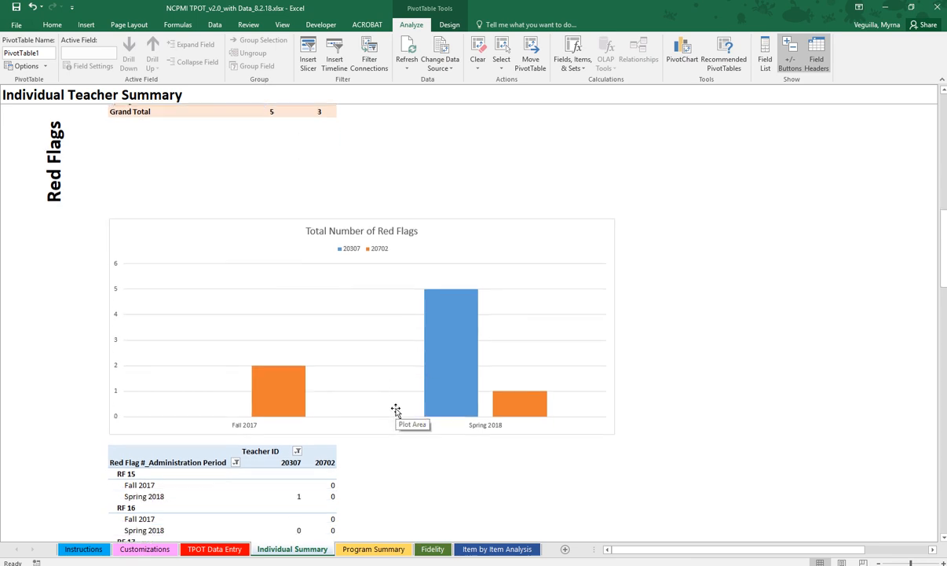
pyautogui.scroll(-5, 395, 410)
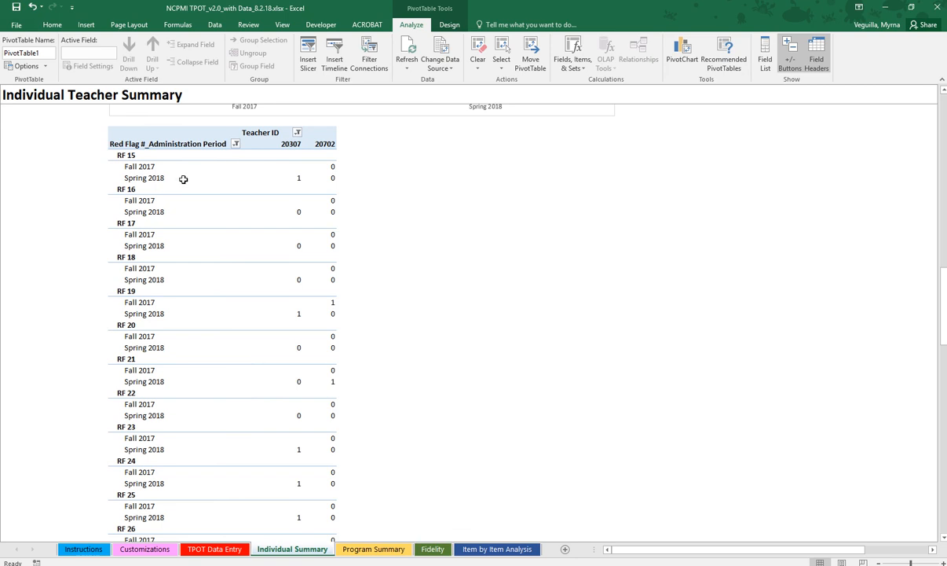
pyautogui.scroll(9, 387, 238)
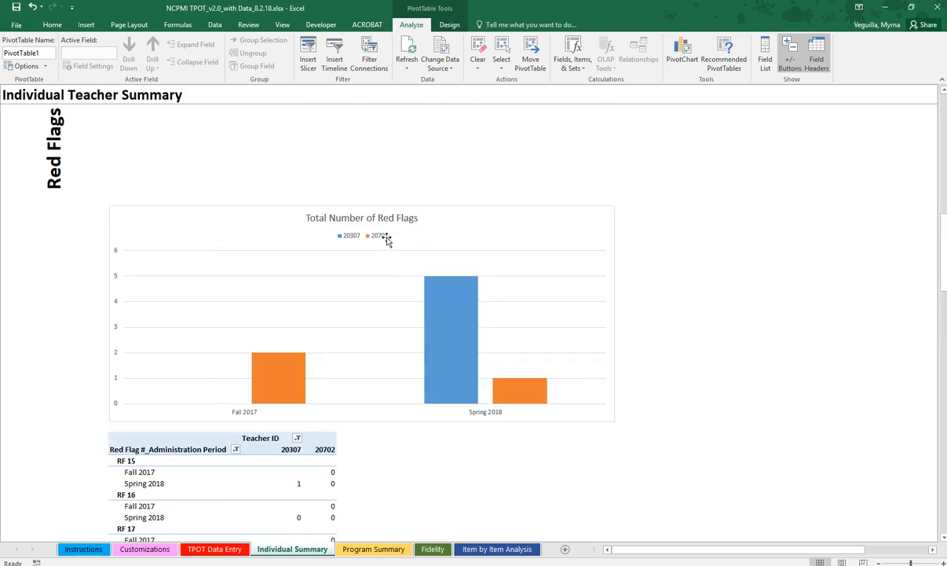
pyautogui.scroll(4, 388, 238)
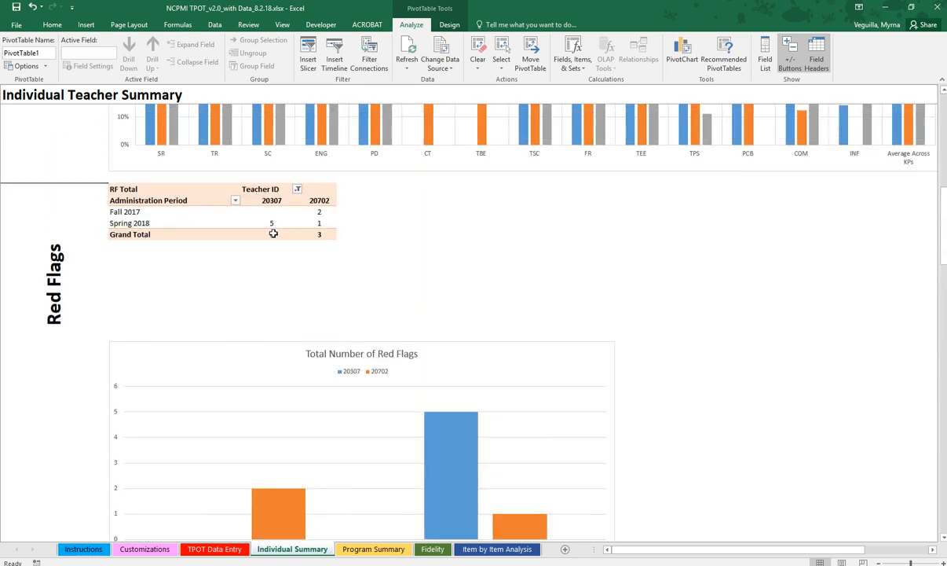
pyautogui.moveTo(273, 227)
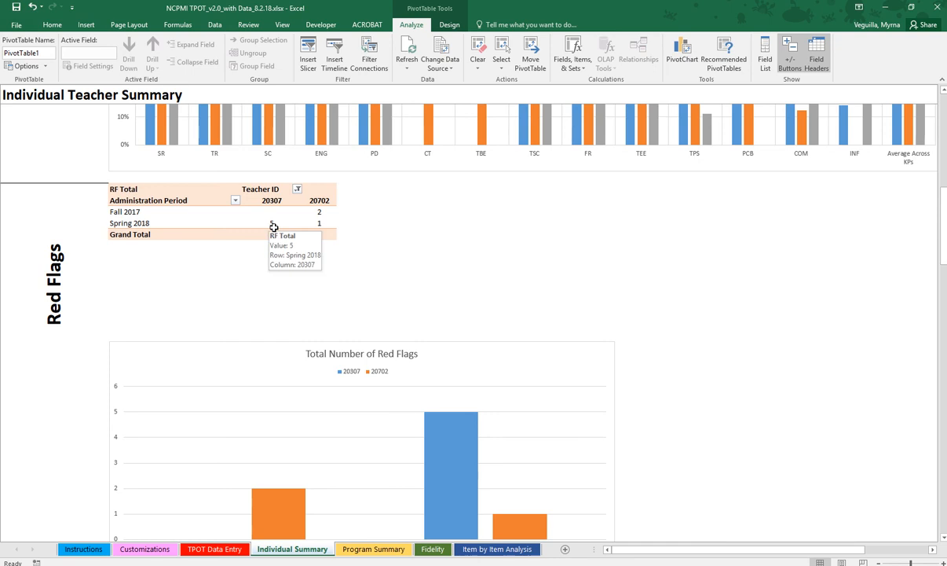
# Step: Examine the breakdown of individual red flags RF 15 to RF 31 by administration period for both teachers
pyautogui.scroll(-12, 374, 299)
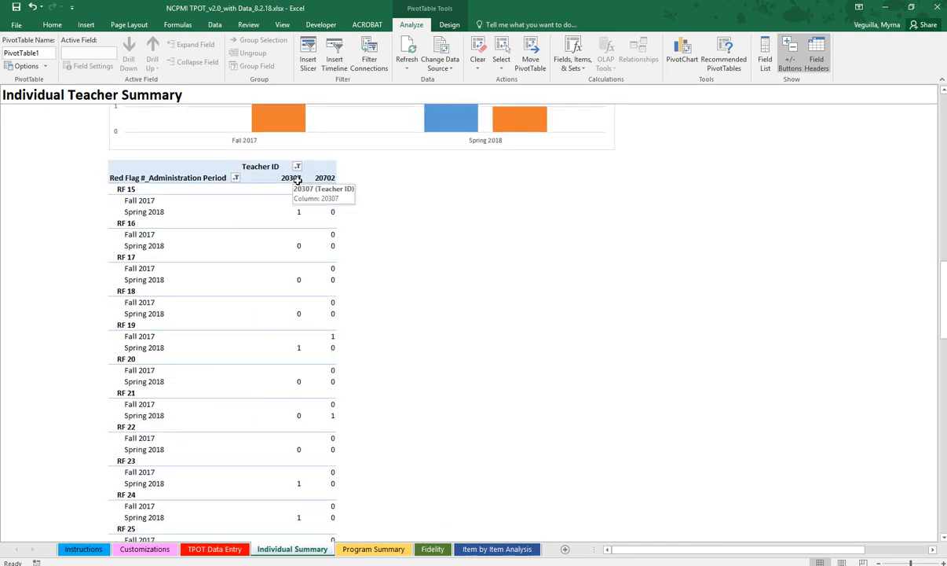
pyautogui.moveTo(299, 216)
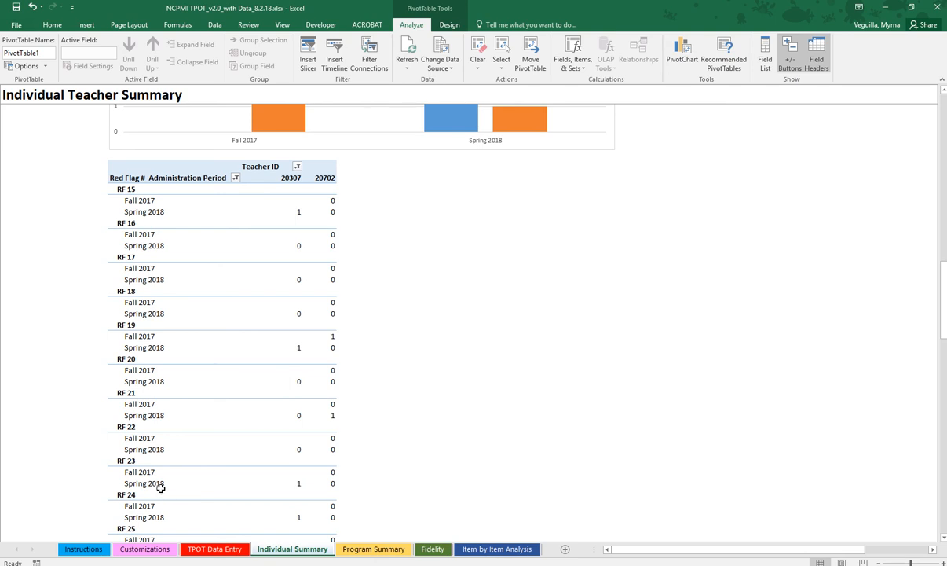
pyautogui.scroll(-7, 259, 471)
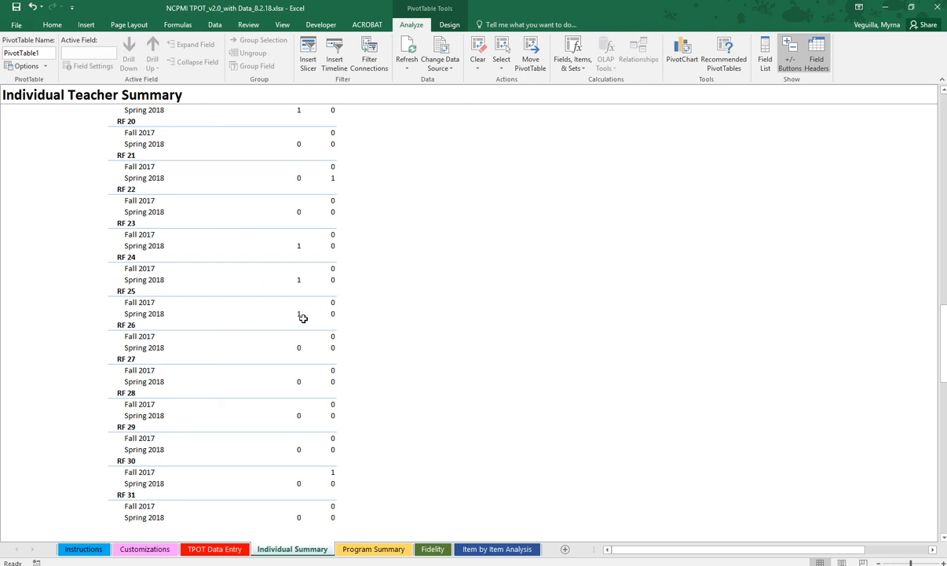
pyautogui.scroll(8, 302, 317)
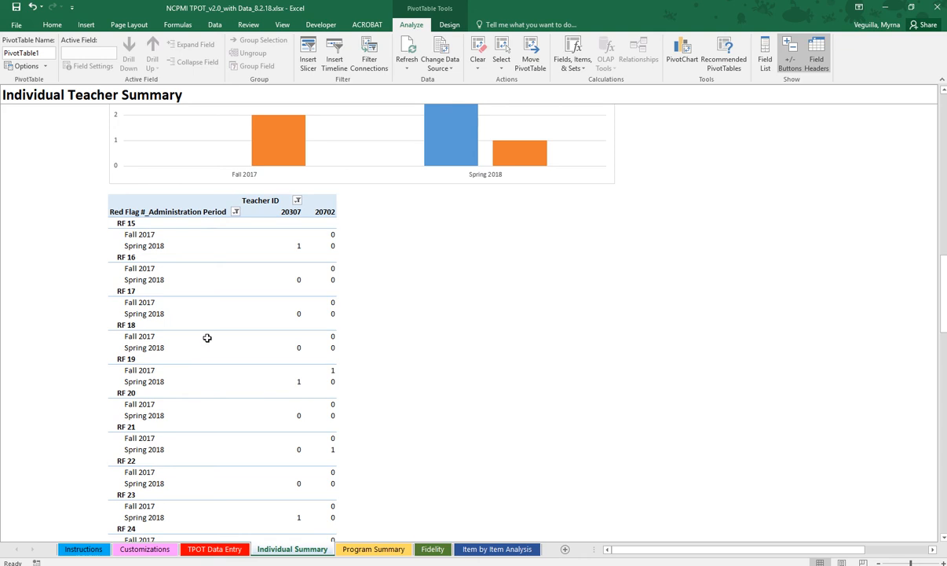
pyautogui.scroll(-6, 207, 338)
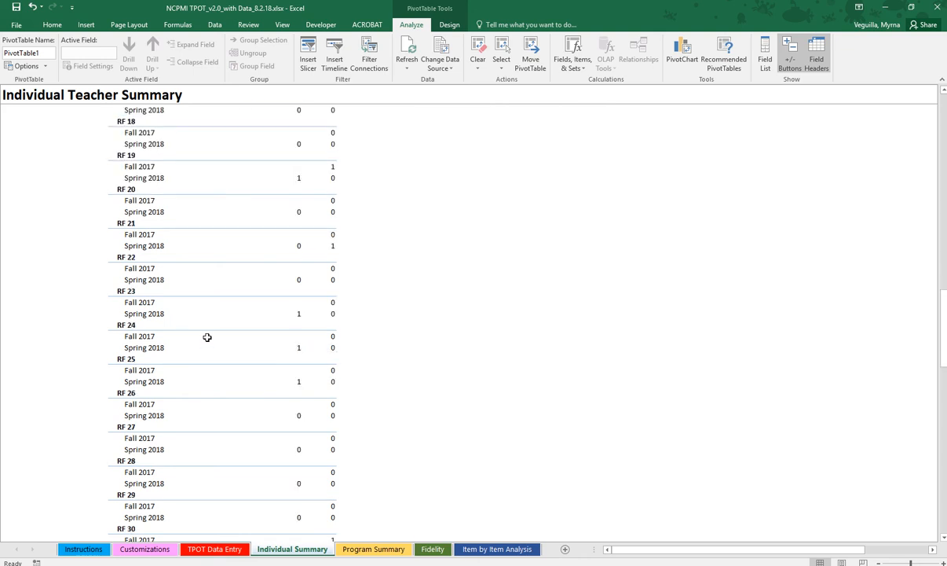
pyautogui.scroll(-5, 207, 337)
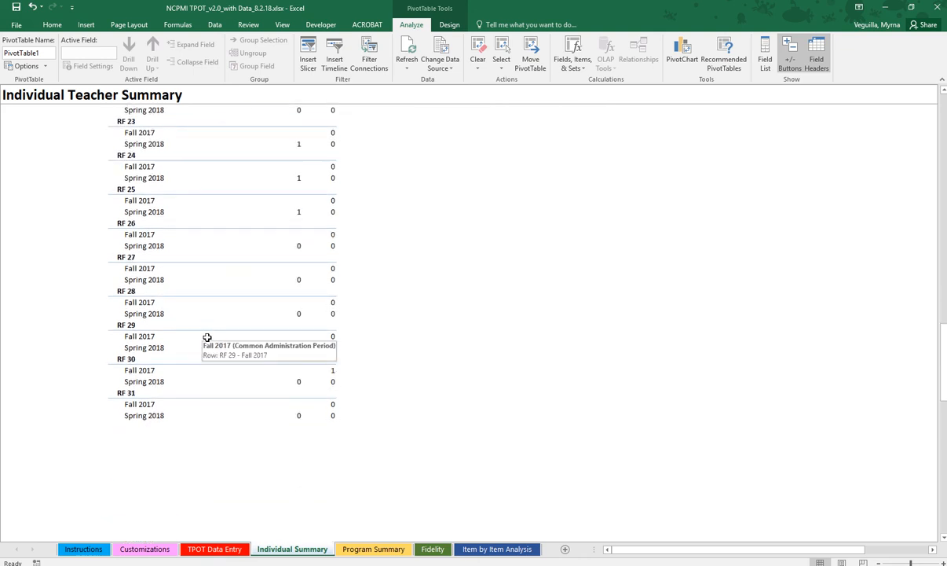
# Step: Examine the Challenging Behavior table's incident counts and essential strategies rows for both teachers
pyautogui.scroll(-6, 207, 337)
pyautogui.scroll(-8, 207, 337)
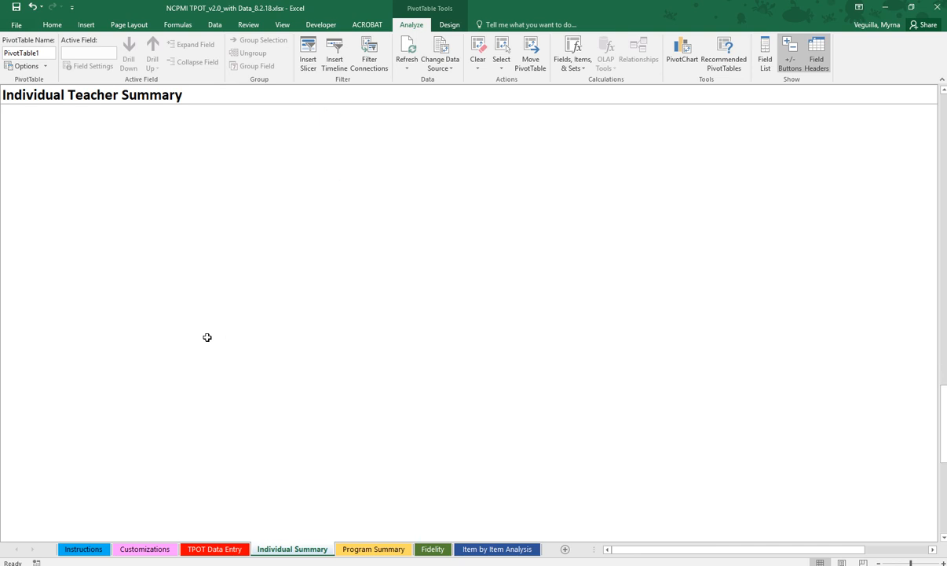
pyautogui.scroll(-4, 204, 336)
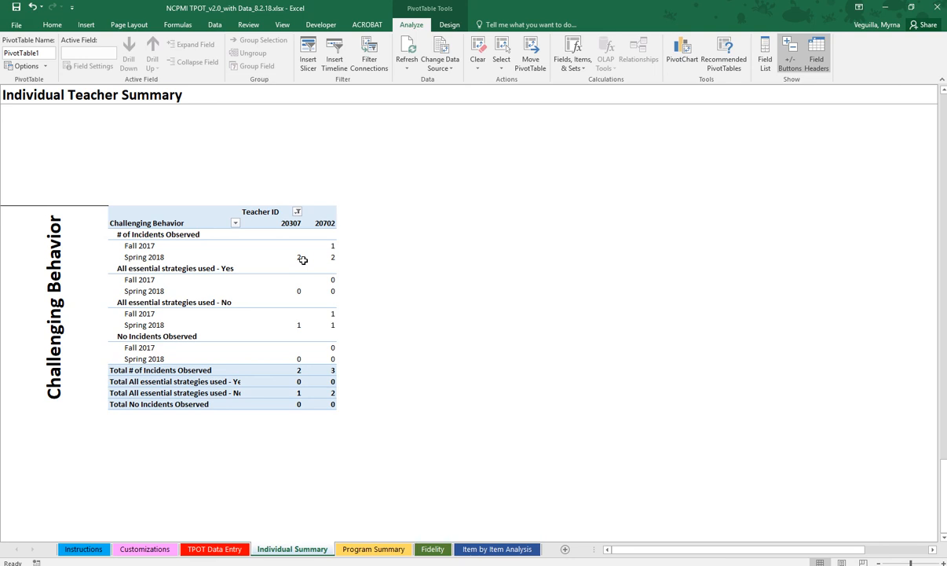
pyautogui.moveTo(302, 259)
pyautogui.moveTo(299, 294)
pyautogui.moveTo(298, 329)
pyautogui.scroll(-2, 384, 330)
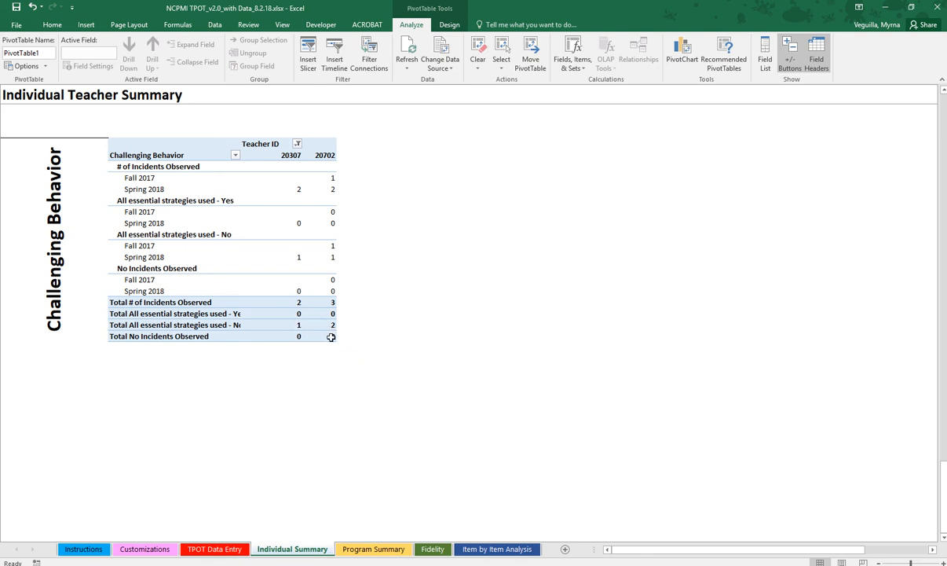
pyautogui.scroll(1, 361, 331)
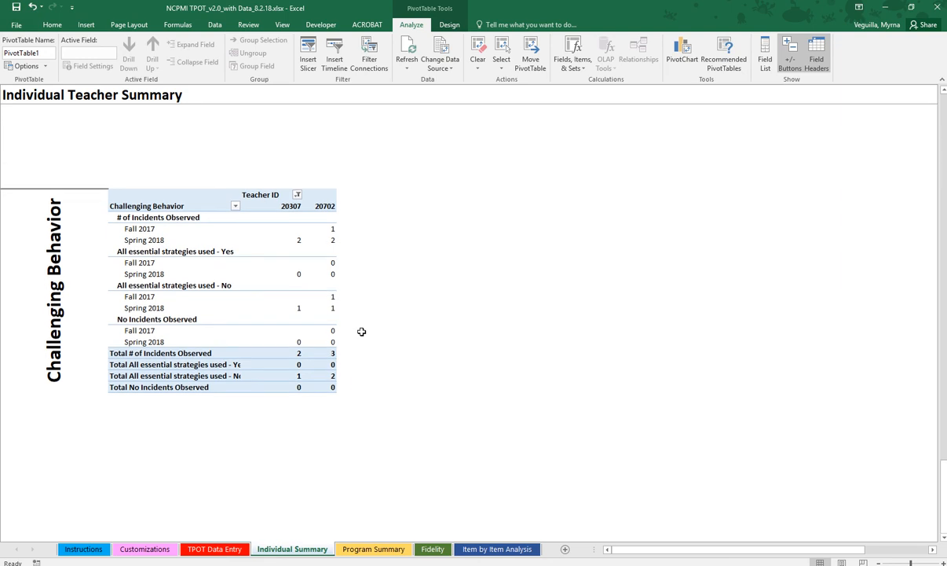
# Step: Return to the Teacher ID filter of the individual summary and limit it to the first listed teacher only
pyautogui.scroll(-2, 361, 332)
pyautogui.scroll(8, 361, 332)
pyautogui.scroll(-20, 362, 331)
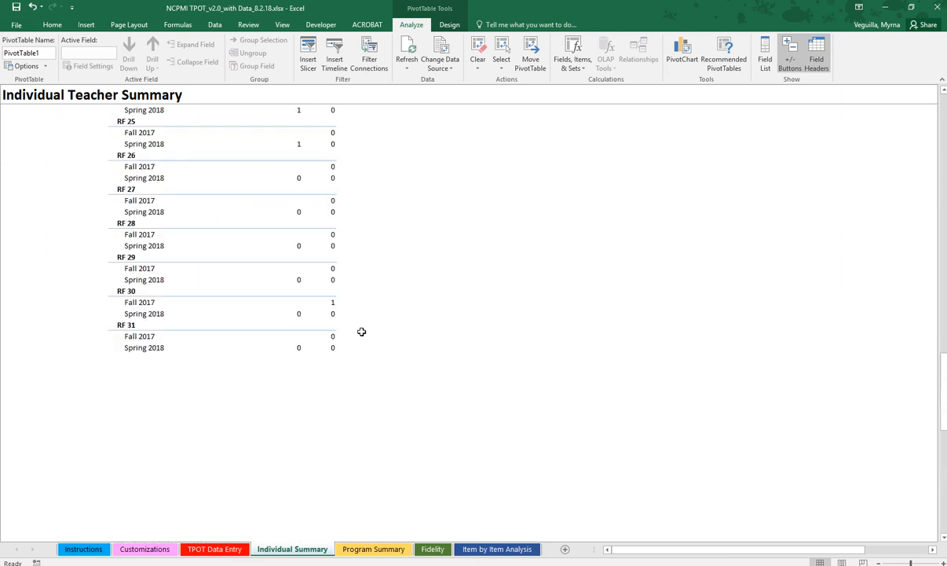
pyautogui.scroll(4, 361, 334)
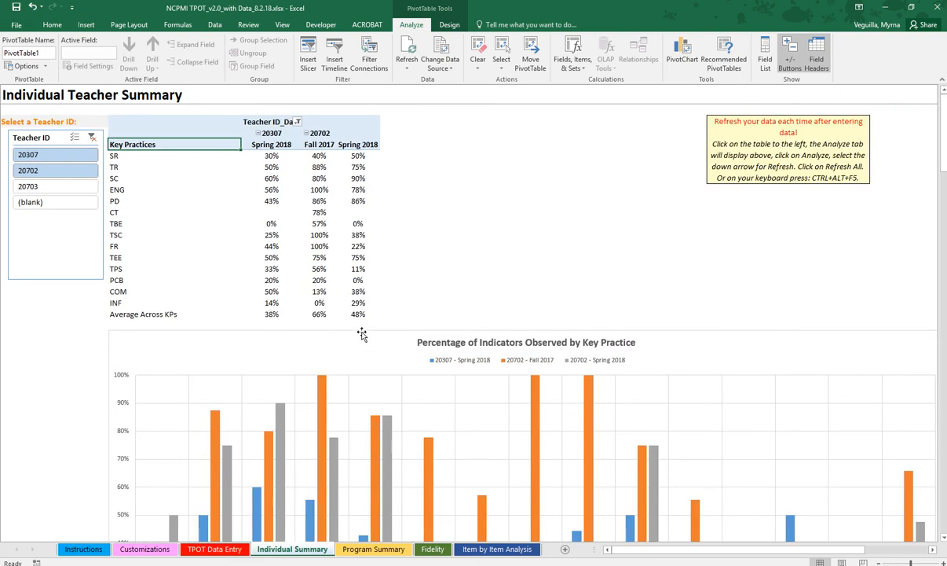
pyautogui.click(69, 155)
# Step: Review the key practices chart, red flags and challenging behavior sections for the single selected teacher
pyautogui.scroll(-20, 455, 213)
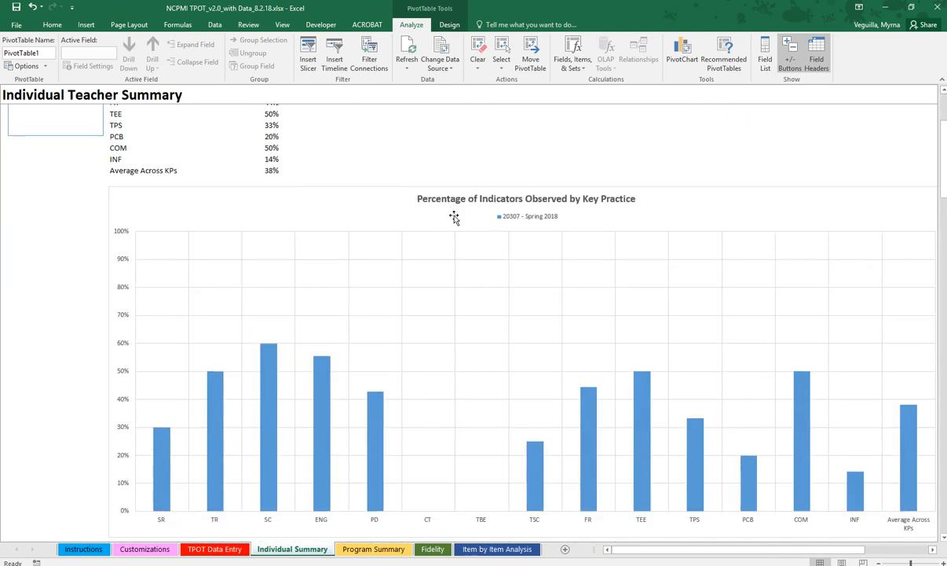
pyautogui.scroll(-20, 455, 218)
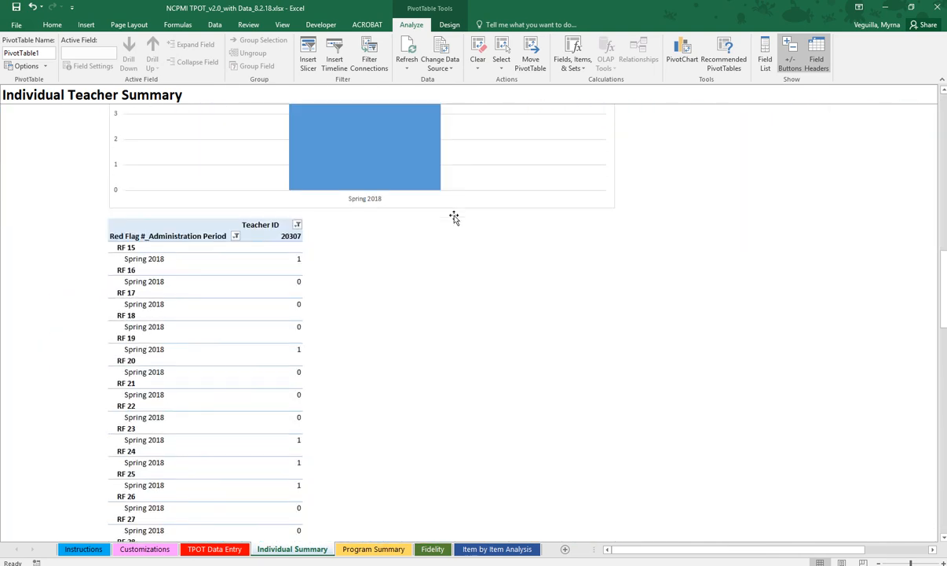
pyautogui.scroll(-10, 454, 218)
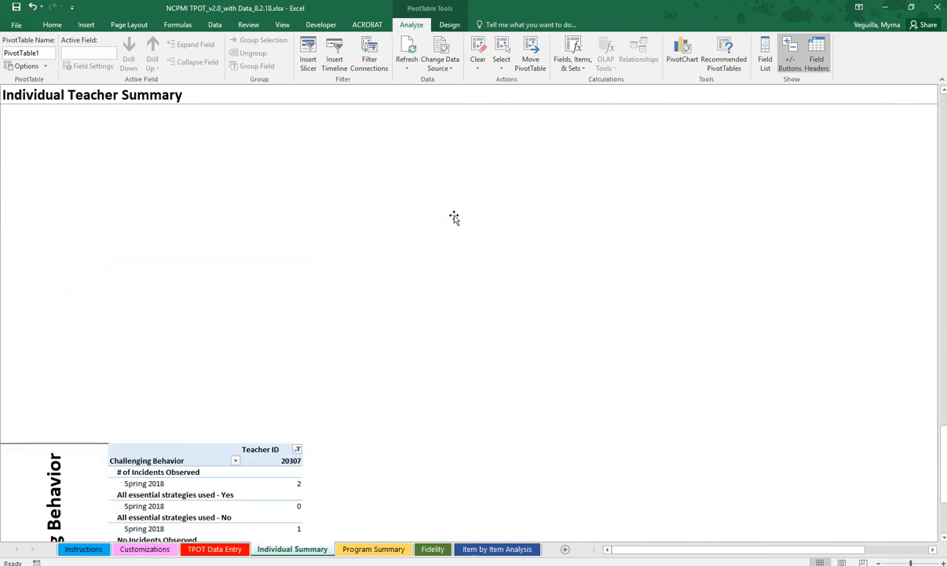
pyautogui.scroll(15, 454, 217)
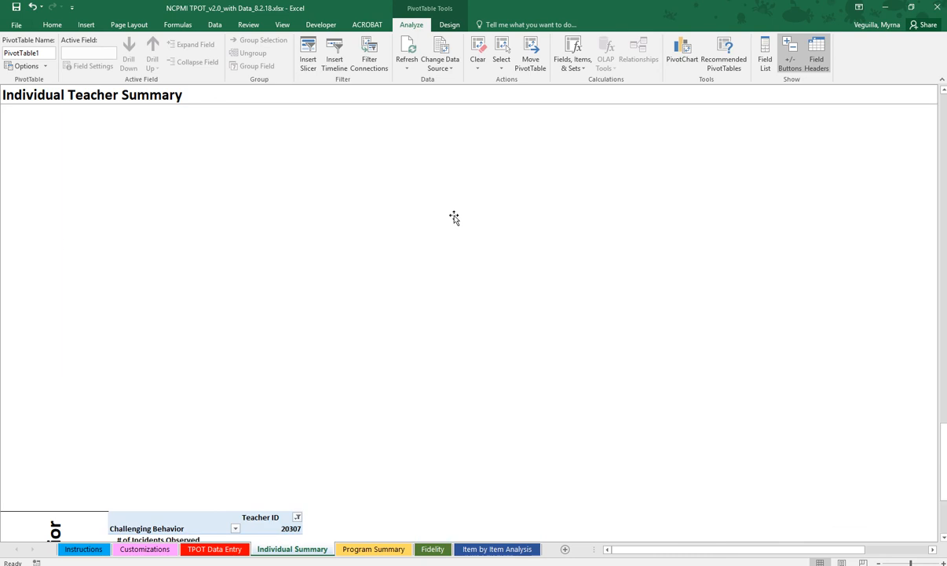
pyautogui.scroll(15, 454, 217)
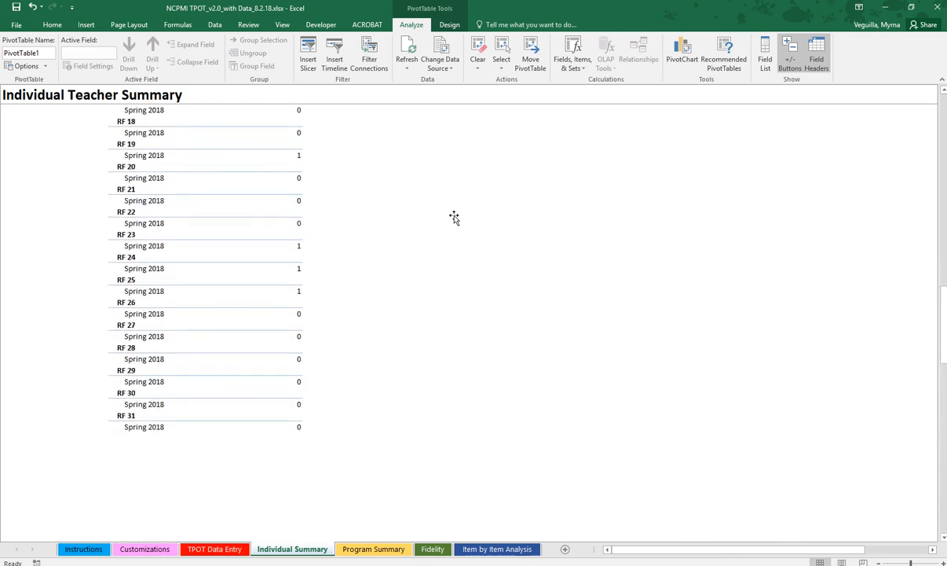
pyautogui.scroll(10, 454, 217)
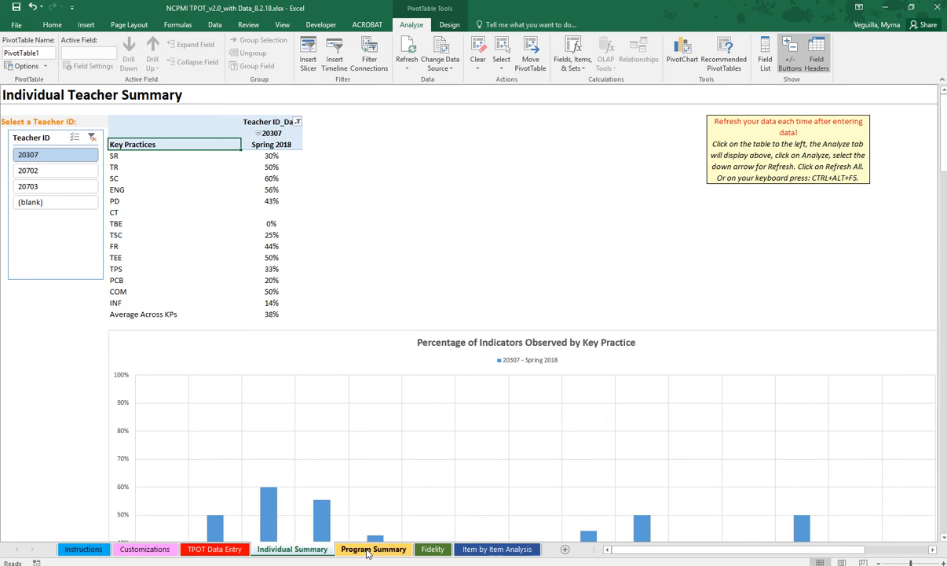
# Step: Go to the Program Summary sheet, and check its key practices table by administration period and its refresh note
pyautogui.click(367, 550)
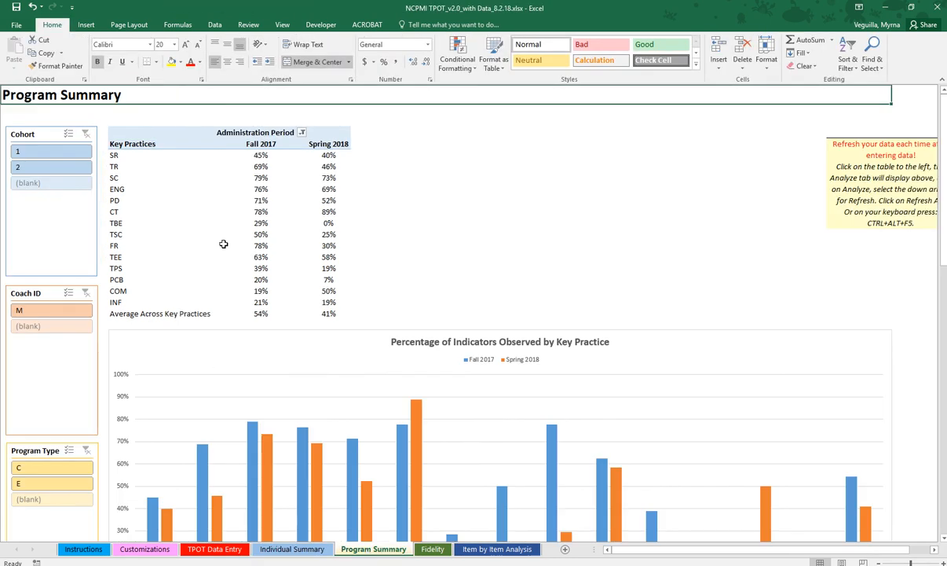
pyautogui.moveTo(222, 233)
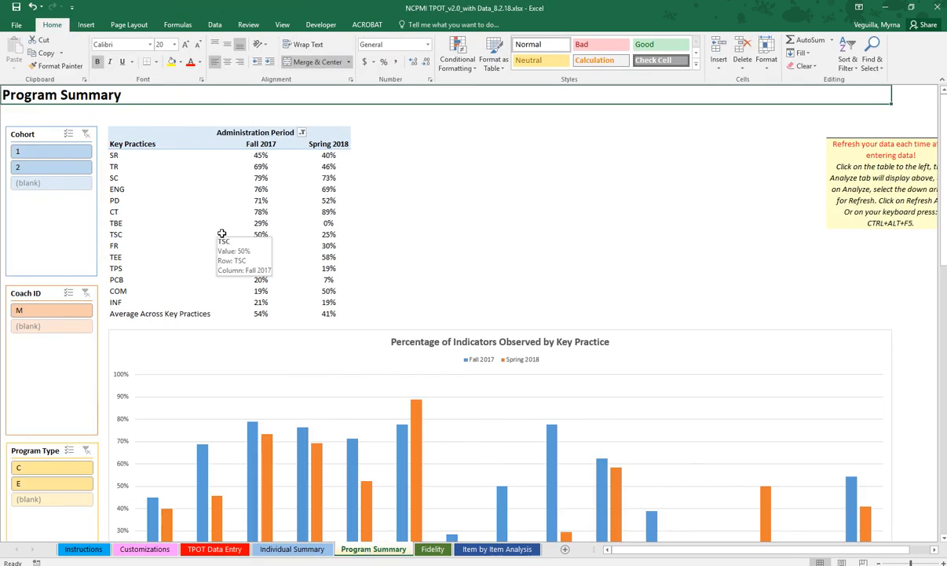
pyautogui.moveTo(227, 211)
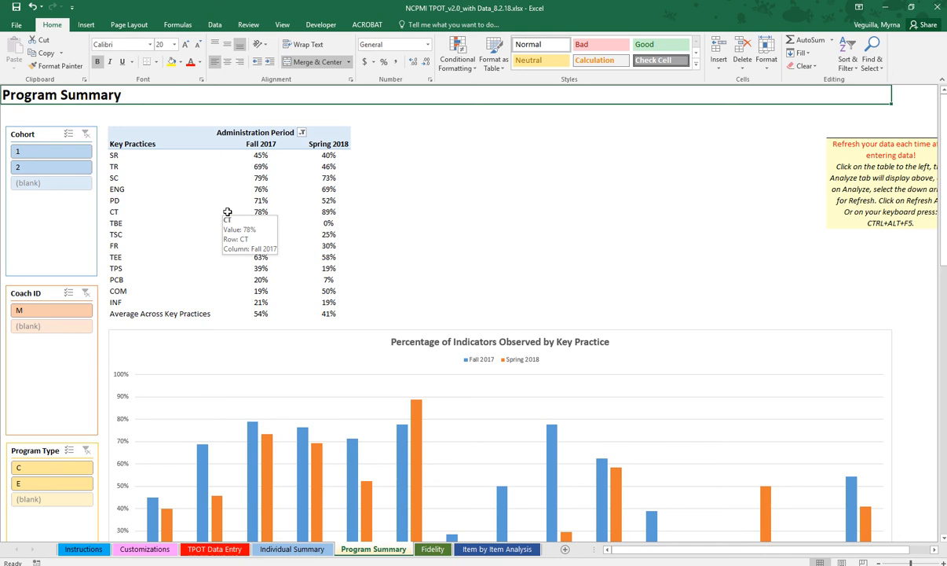
pyautogui.click(886, 171)
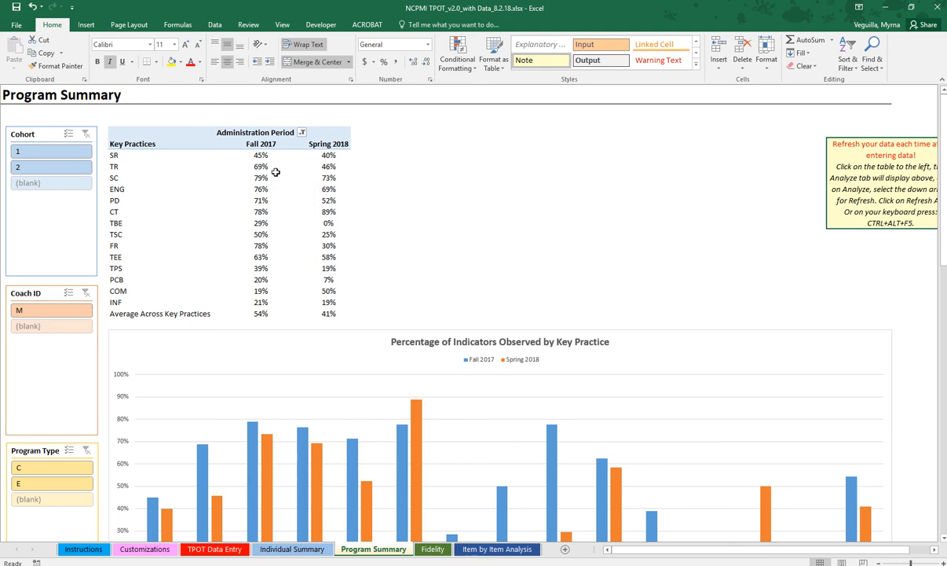
pyautogui.moveTo(273, 178)
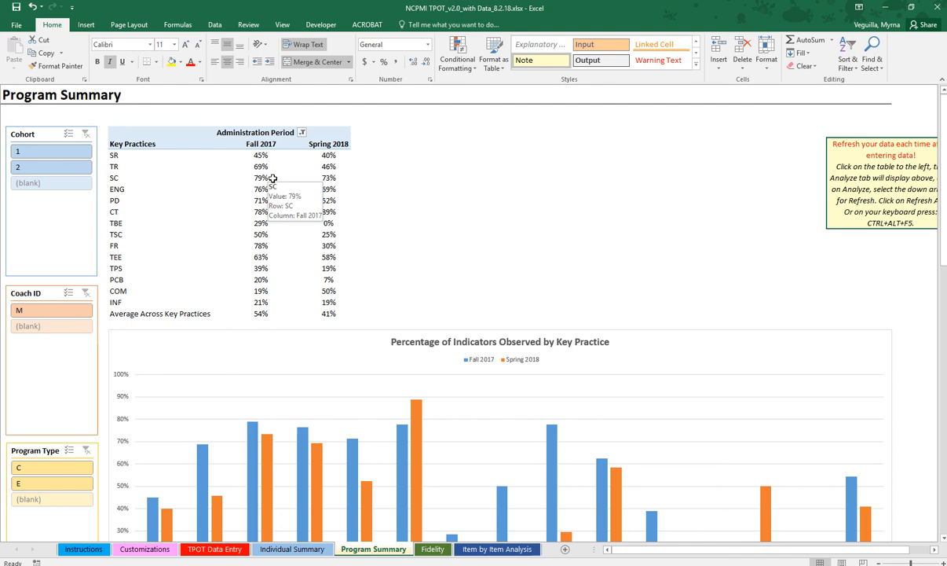
# Step: Refresh all the workbook's pivot data, working from the key practices table on the Program Summary sheet
pyautogui.click(260, 156)
pyautogui.click(410, 24)
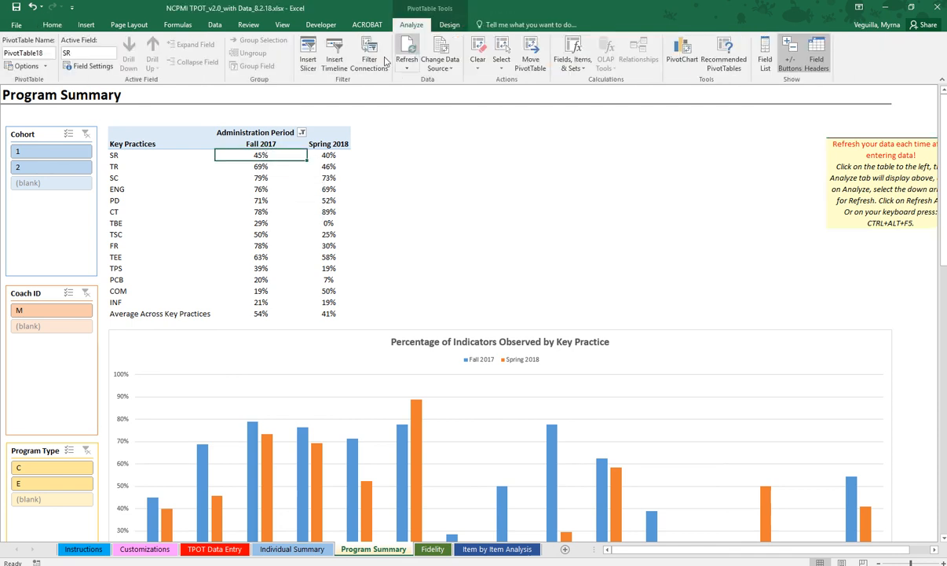
pyautogui.click(407, 68)
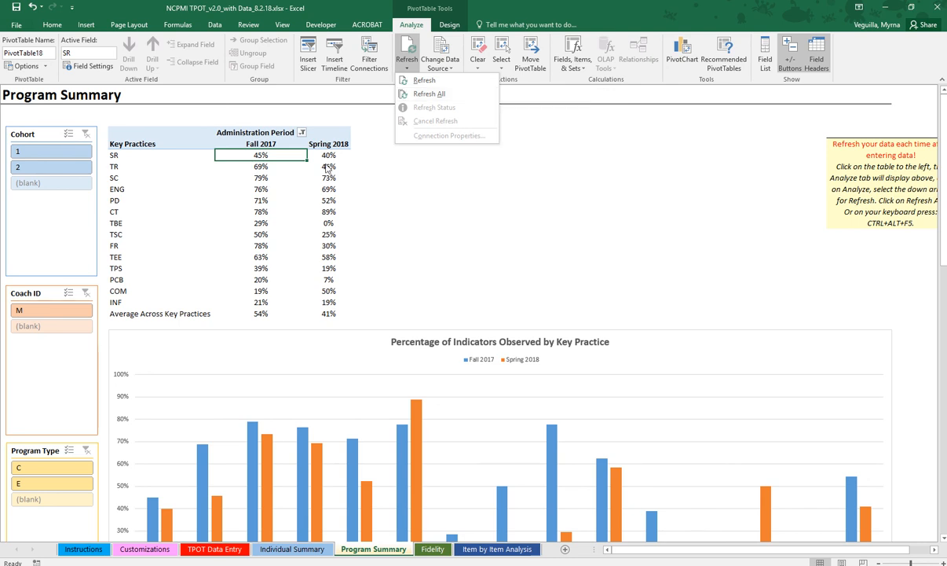
pyautogui.click(471, 95)
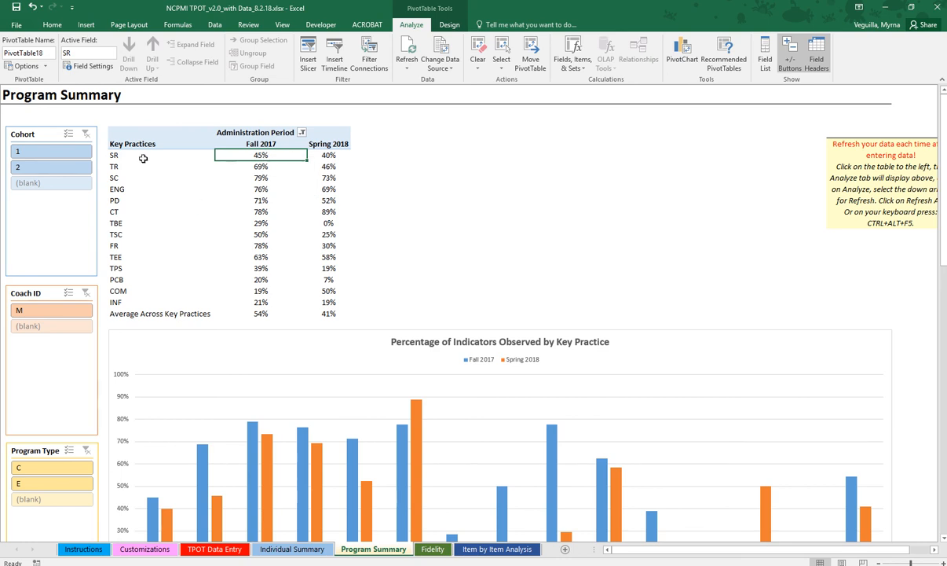
# Step: Compare the Fall 2017 and Spring 2018 percentages in the key practices table and its chart
pyautogui.click(289, 142)
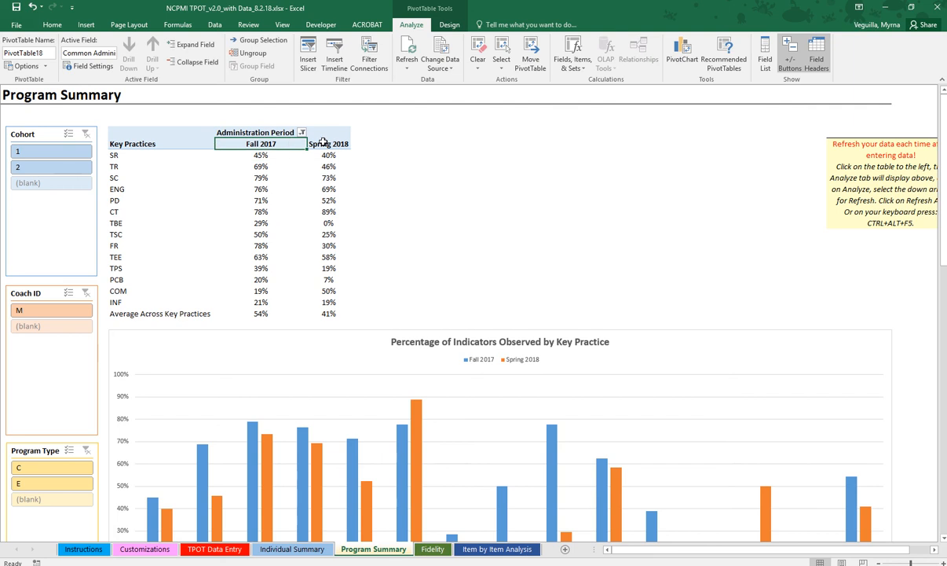
pyautogui.click(315, 144)
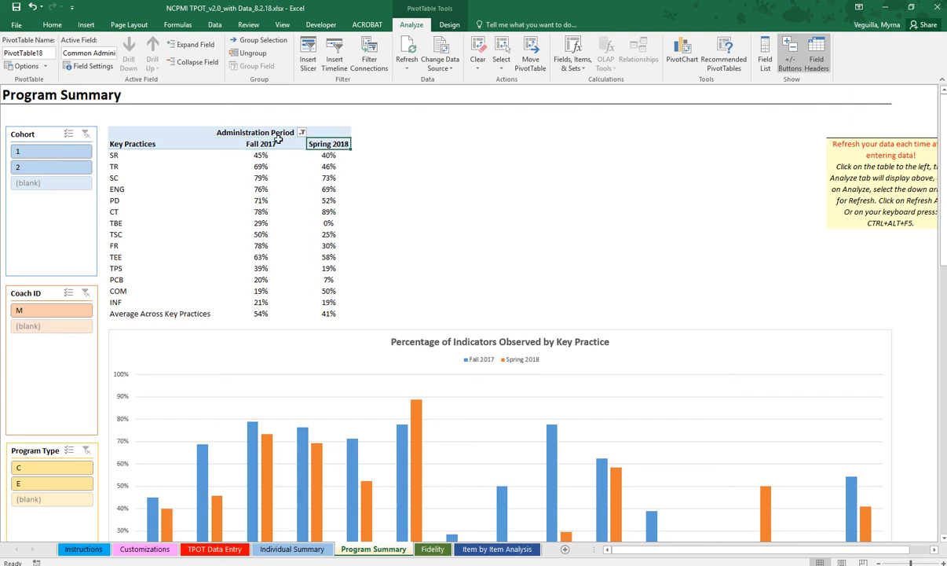
pyautogui.click(278, 140)
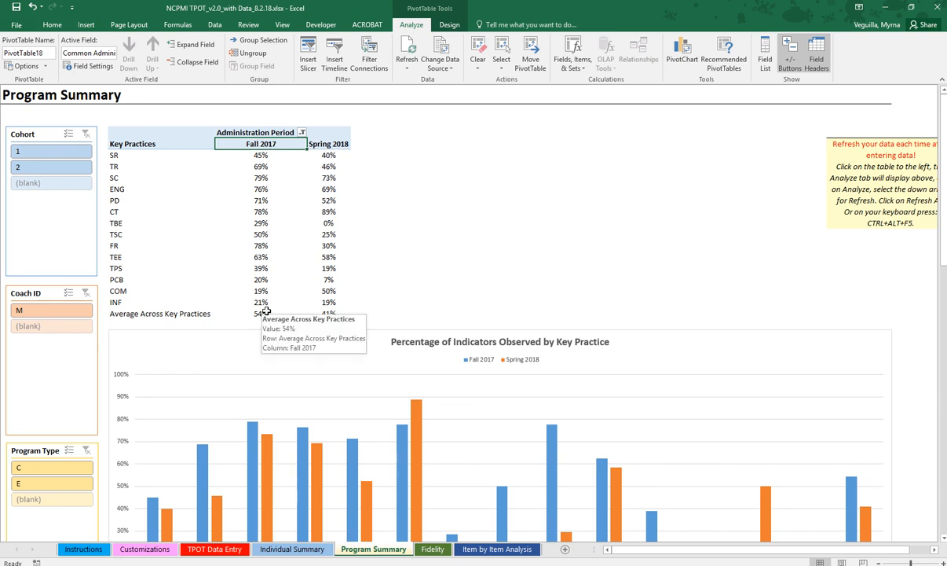
pyautogui.scroll(-2, 392, 314)
pyautogui.scroll(-1, 393, 314)
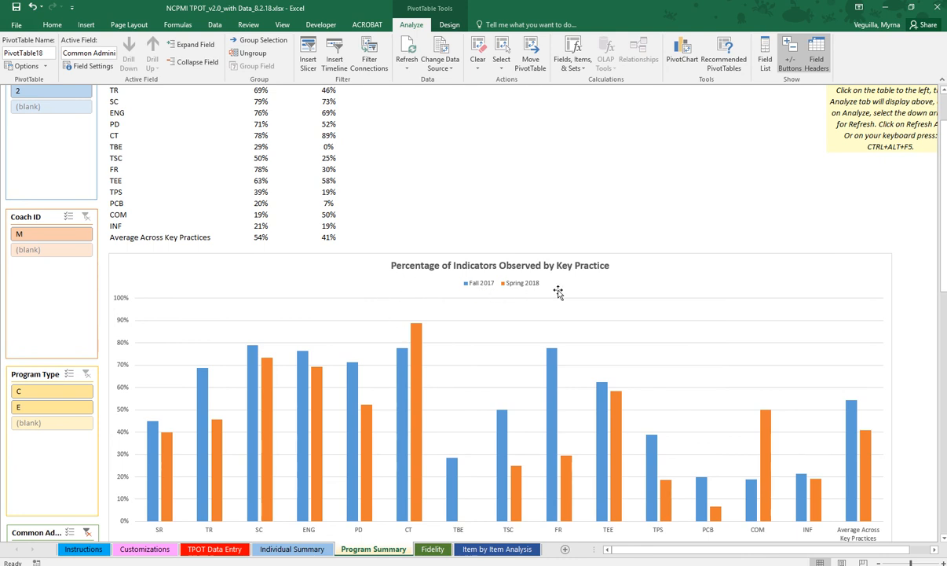
pyautogui.scroll(-5, 337, 338)
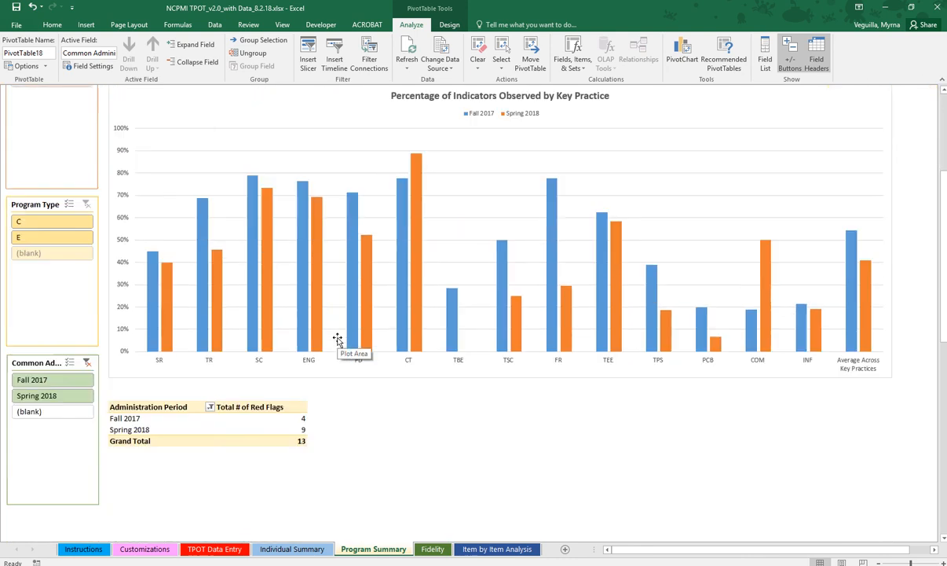
# Step: Review the total number of red flags per administration period in the table and bar chart
pyautogui.scroll(-3, 337, 339)
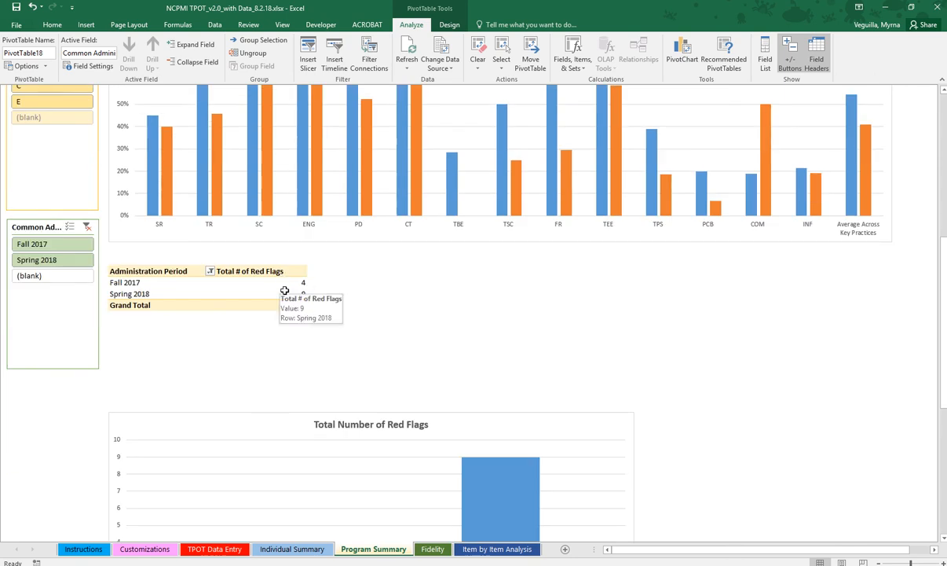
pyautogui.scroll(-3, 278, 304)
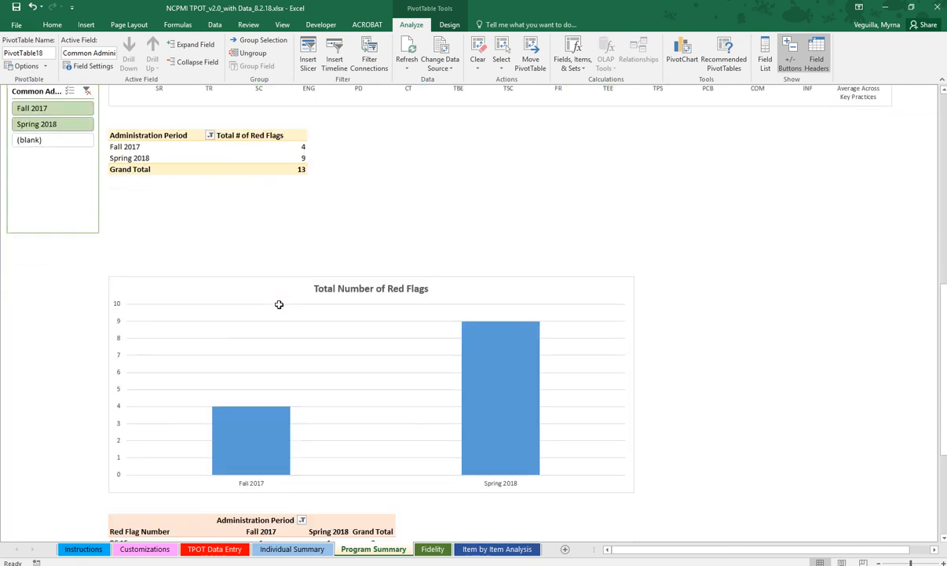
pyautogui.scroll(-6, 398, 349)
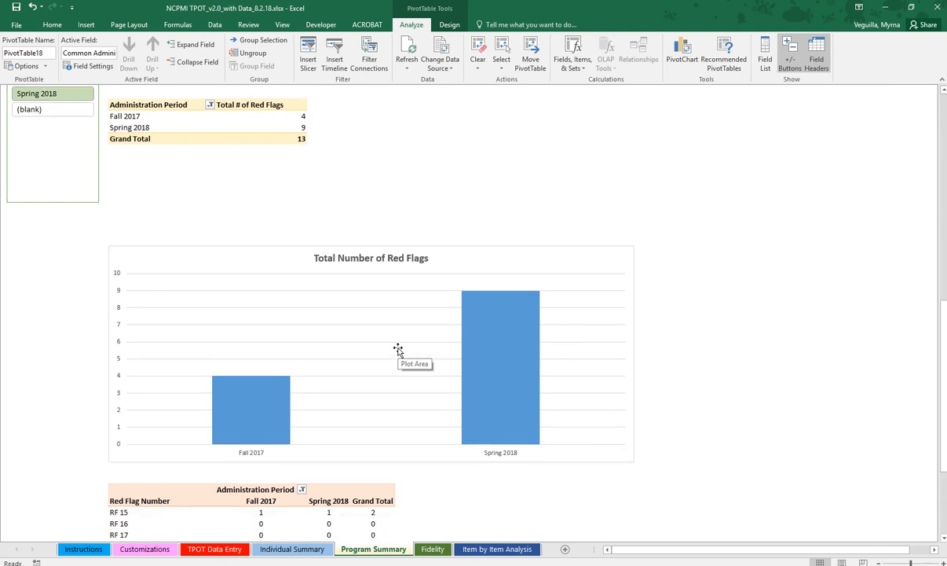
# Step: Examine the Red Flag Number table by administration period, checking rows RF 15, RF 19 and RF 30
pyautogui.scroll(-3, 398, 350)
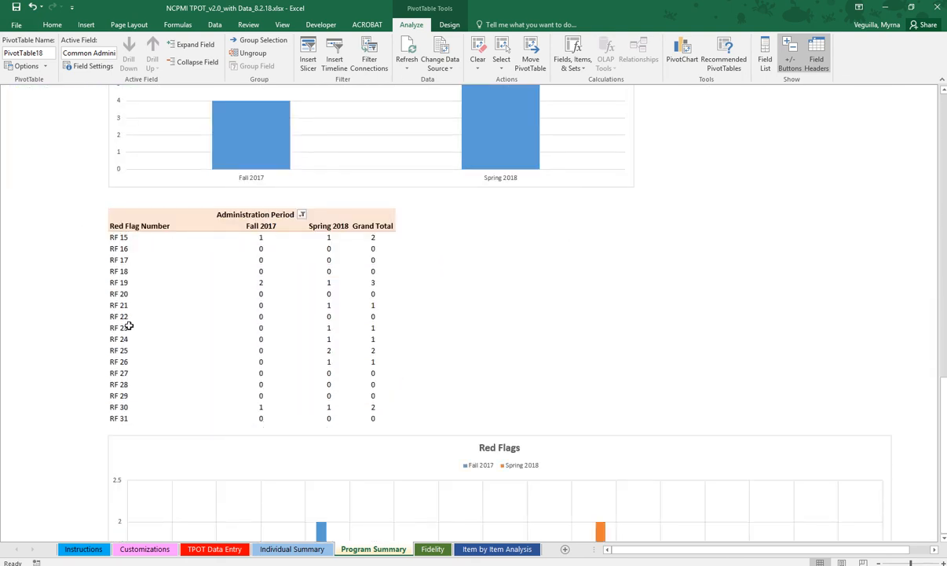
pyautogui.moveTo(274, 236)
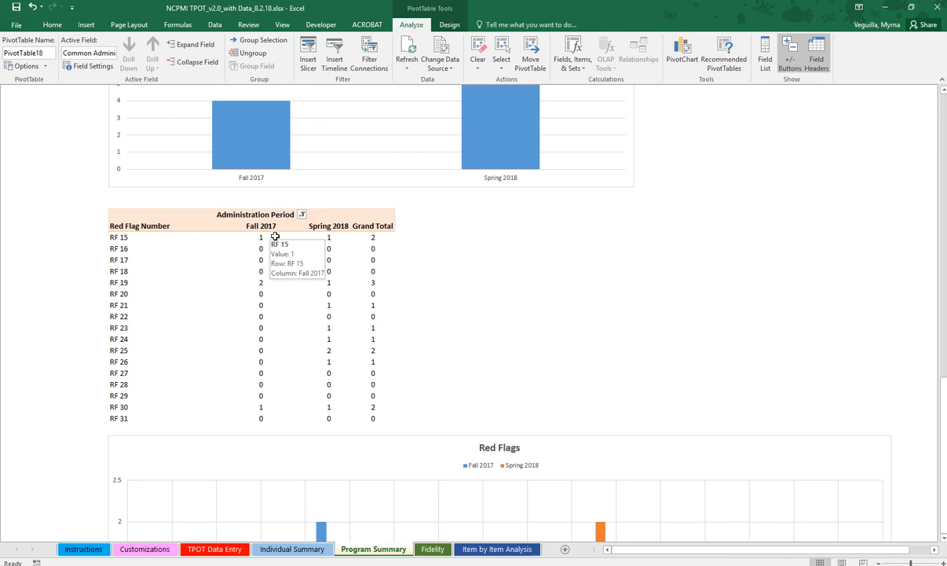
pyautogui.moveTo(186, 236)
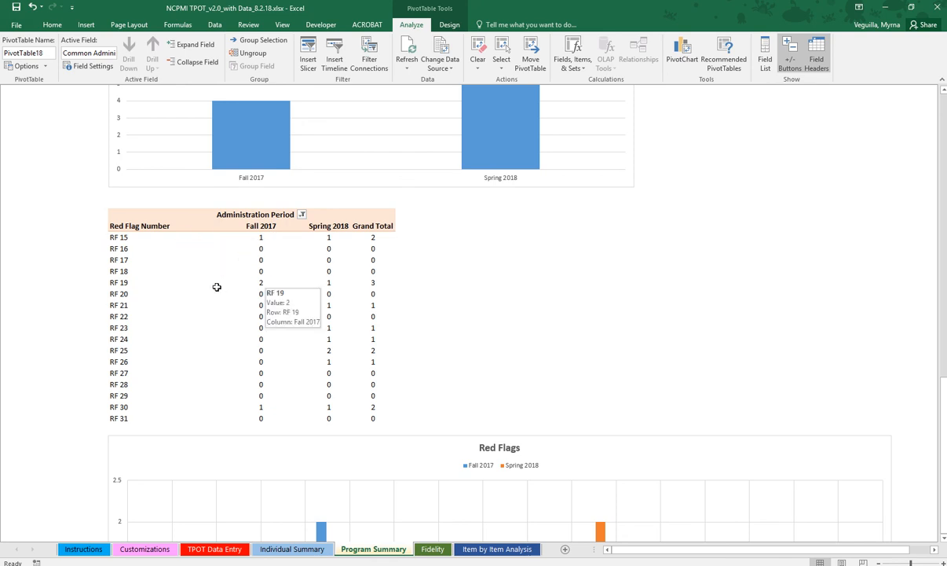
pyautogui.moveTo(175, 287)
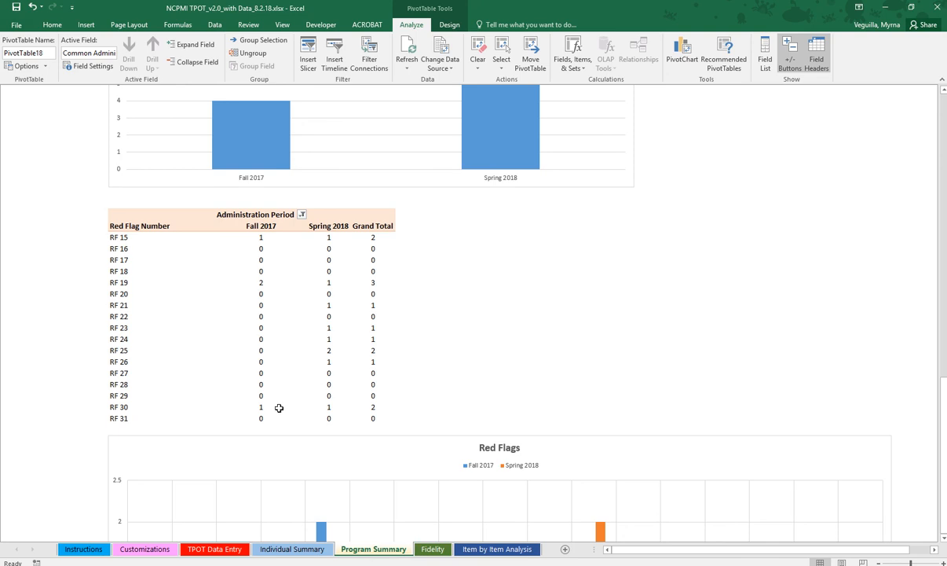
pyautogui.moveTo(183, 408)
pyautogui.moveTo(231, 236)
# Step: Inspect the Red Flags chart comparing Fall 2017 and Spring 2018, and check the area below it
pyautogui.scroll(-7, 231, 237)
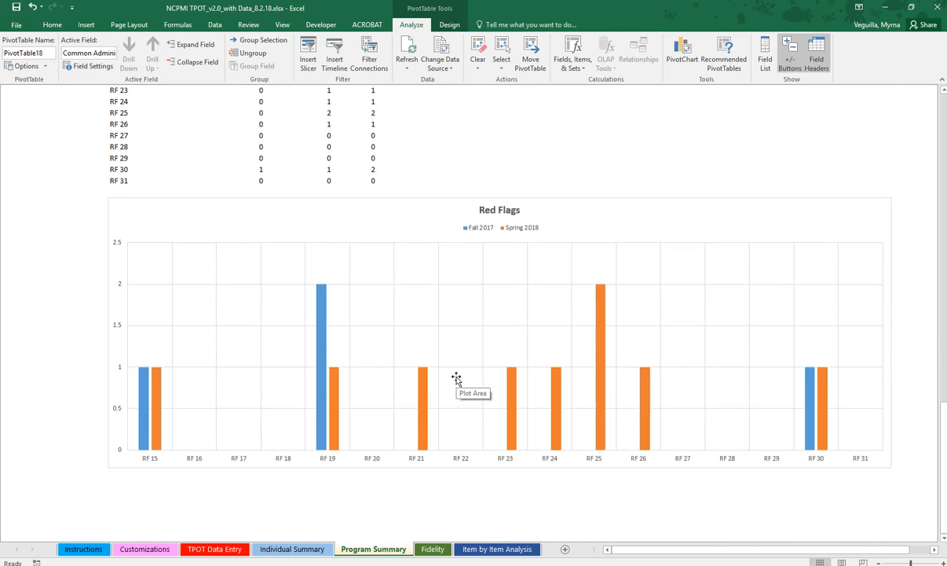
pyautogui.scroll(-4, 457, 379)
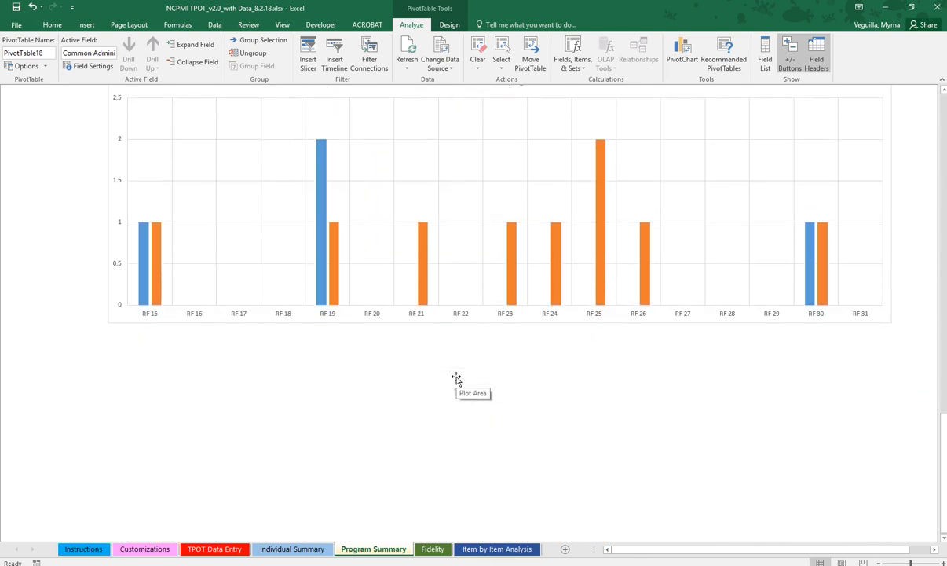
pyautogui.scroll(-5, 456, 378)
pyautogui.scroll(5, 457, 379)
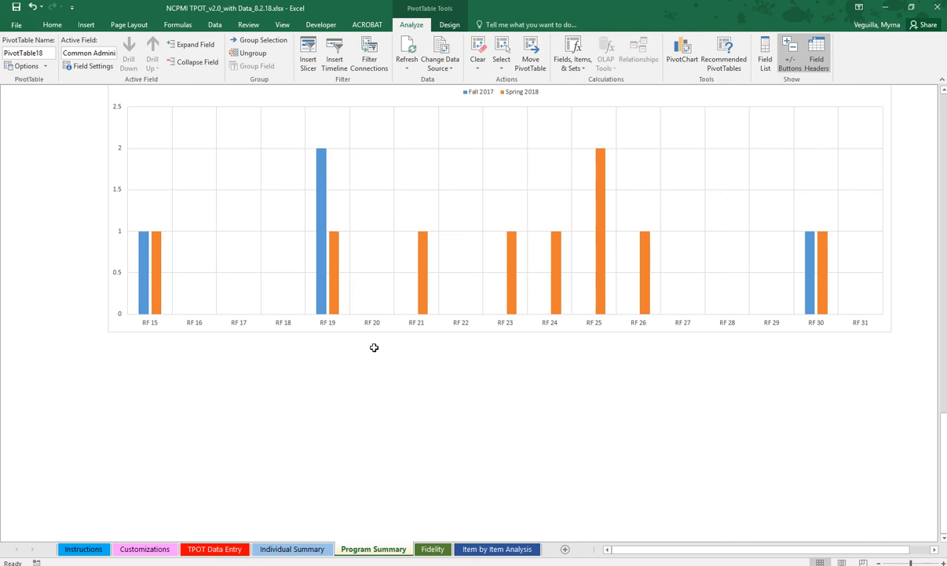
pyautogui.scroll(-6, 374, 348)
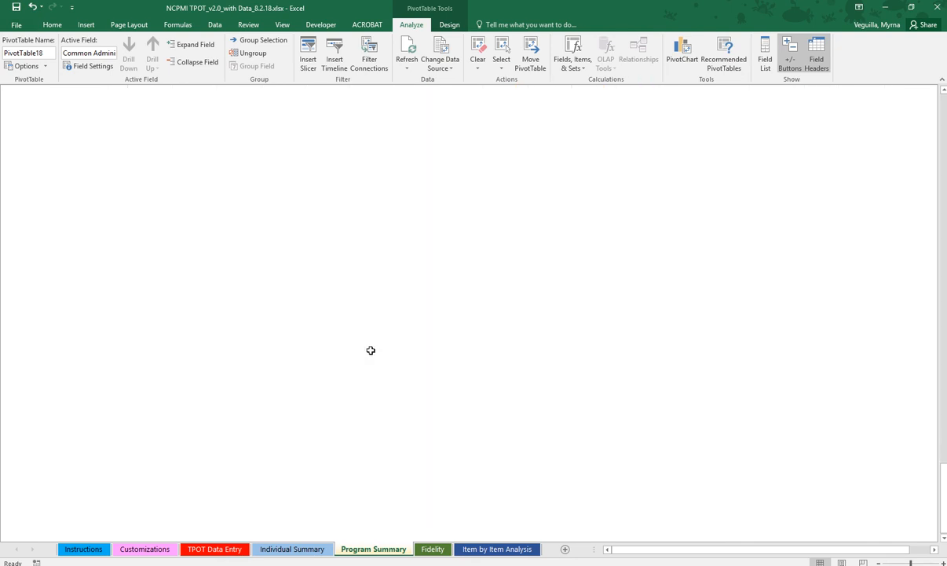
# Step: Return to the start of the Program Summary and look over its cohort, coach, program type and administration period filters
pyautogui.scroll(15, 370, 350)
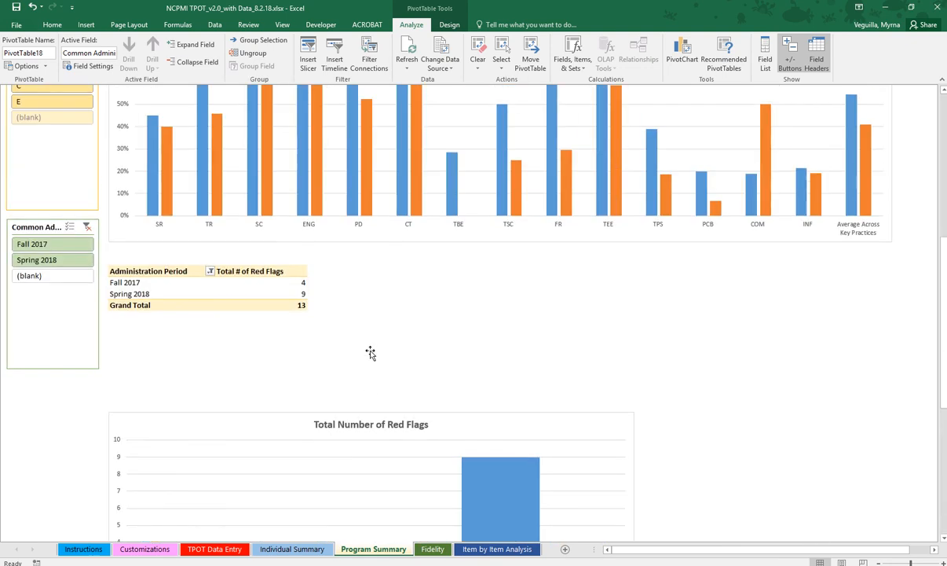
pyautogui.scroll(10, 372, 351)
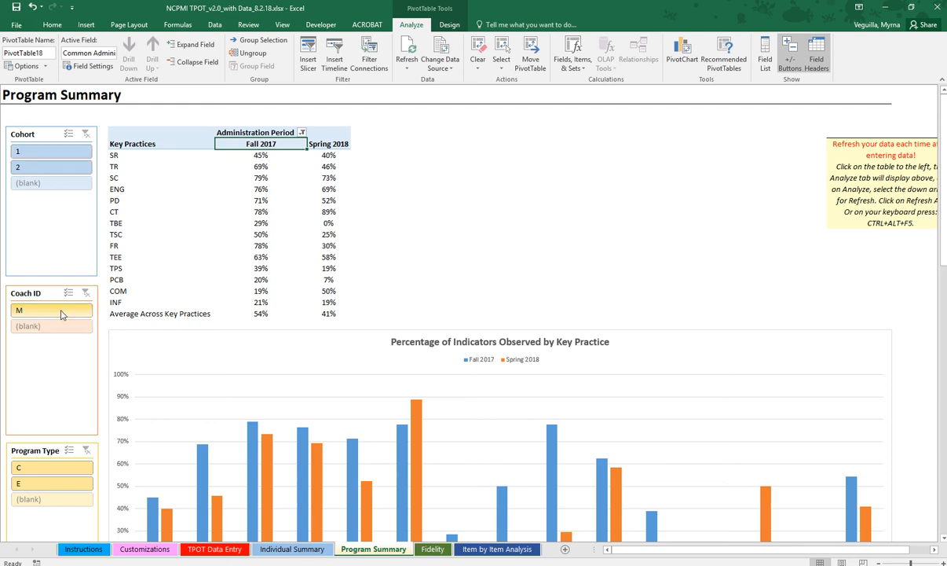
pyautogui.scroll(-2, 73, 414)
pyautogui.scroll(-2, 73, 414)
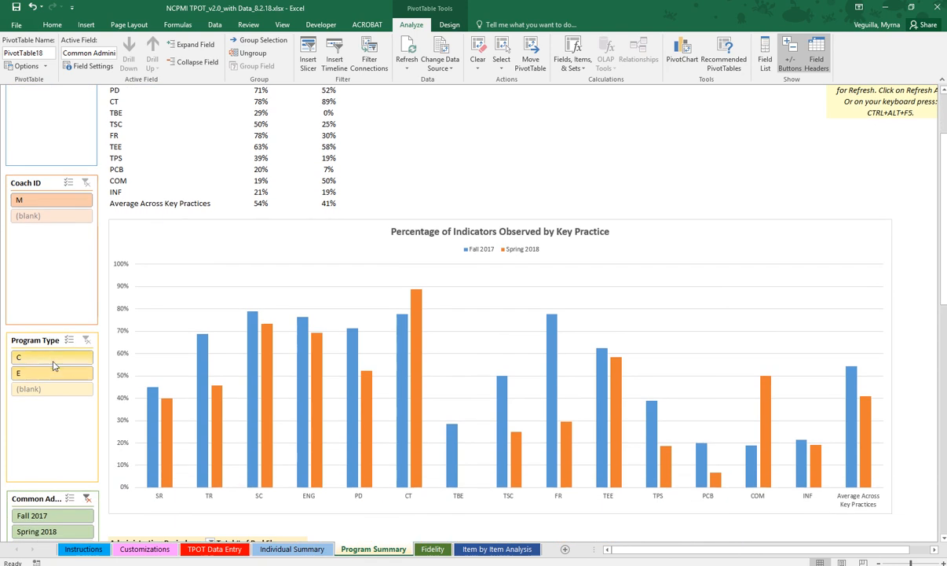
pyautogui.scroll(-4, 54, 382)
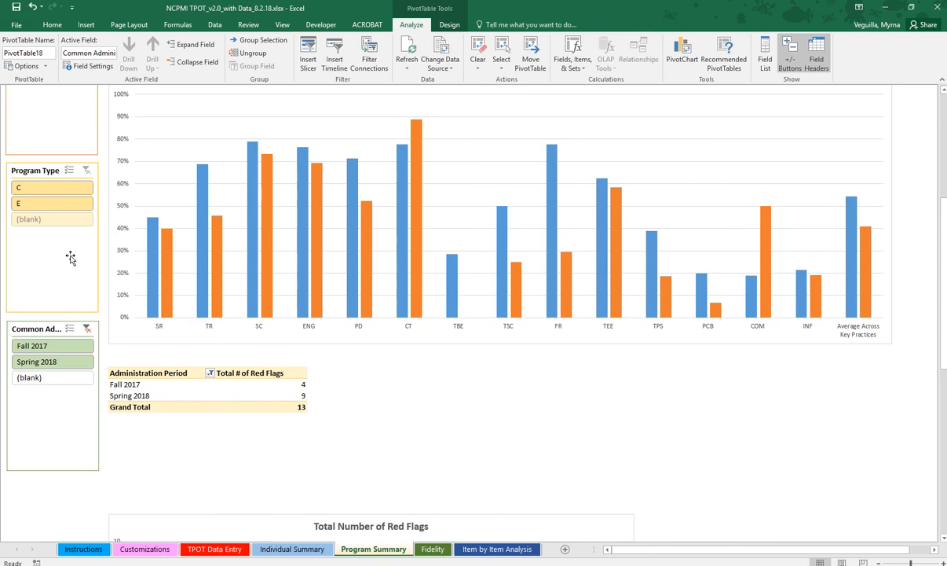
pyautogui.scroll(7, 67, 246)
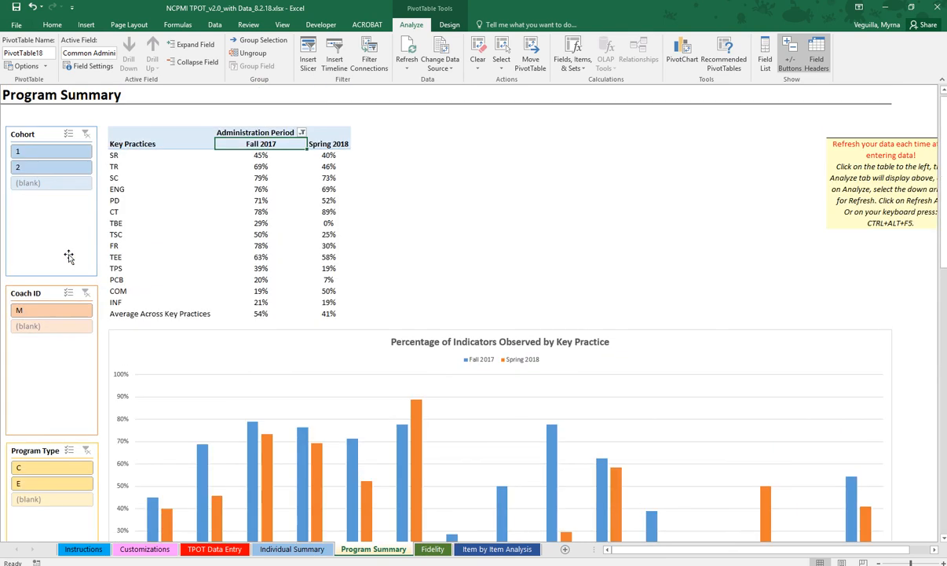
# Step: Compare the program summary filtered to cohort 1 and to cohort 2, and clear the cohort filter
pyautogui.click(53, 152)
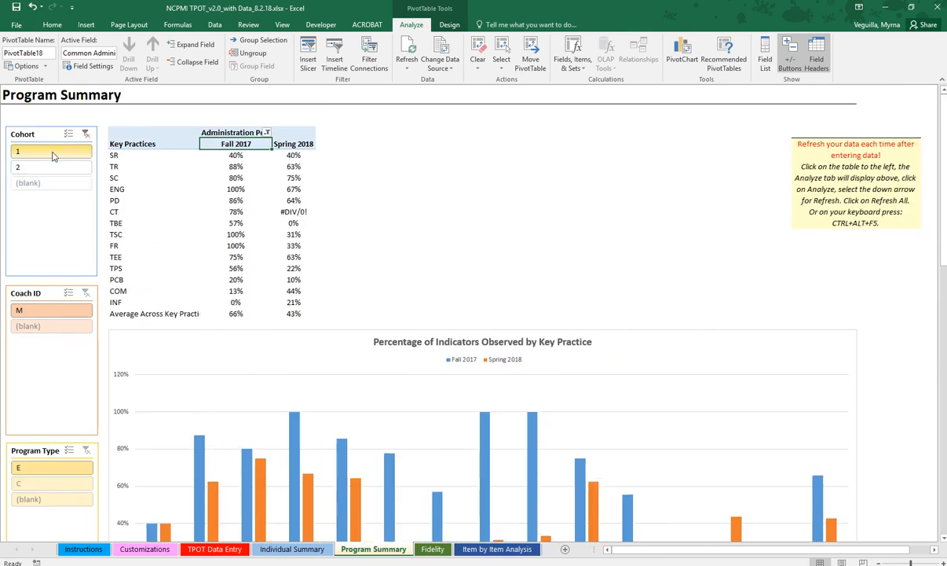
pyautogui.scroll(-20, 275, 246)
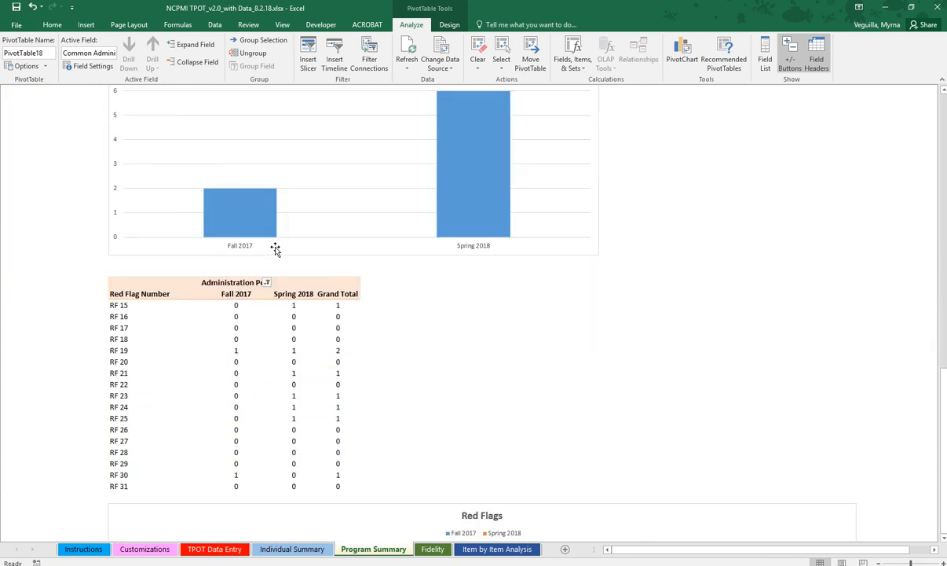
pyautogui.scroll(13, 275, 248)
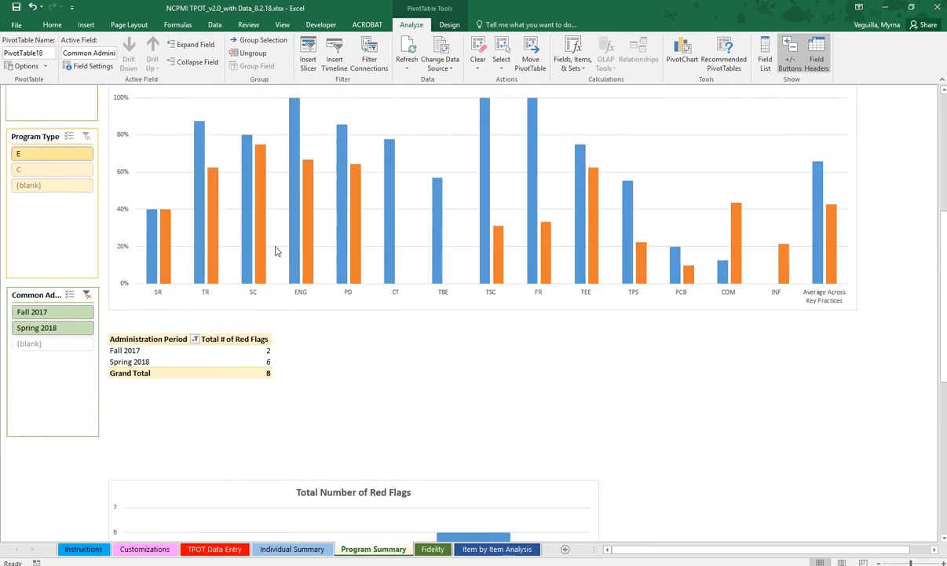
pyautogui.scroll(9, 274, 250)
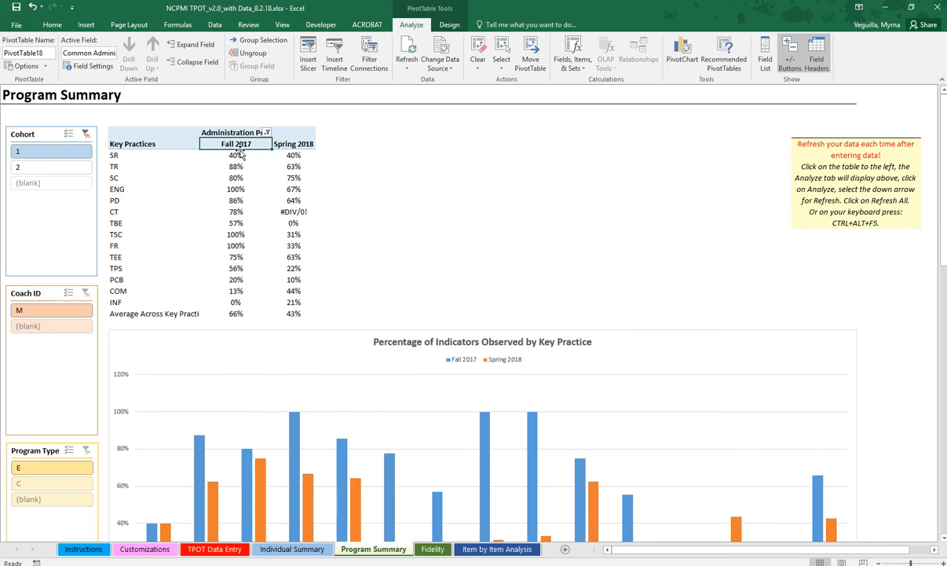
pyautogui.click(63, 168)
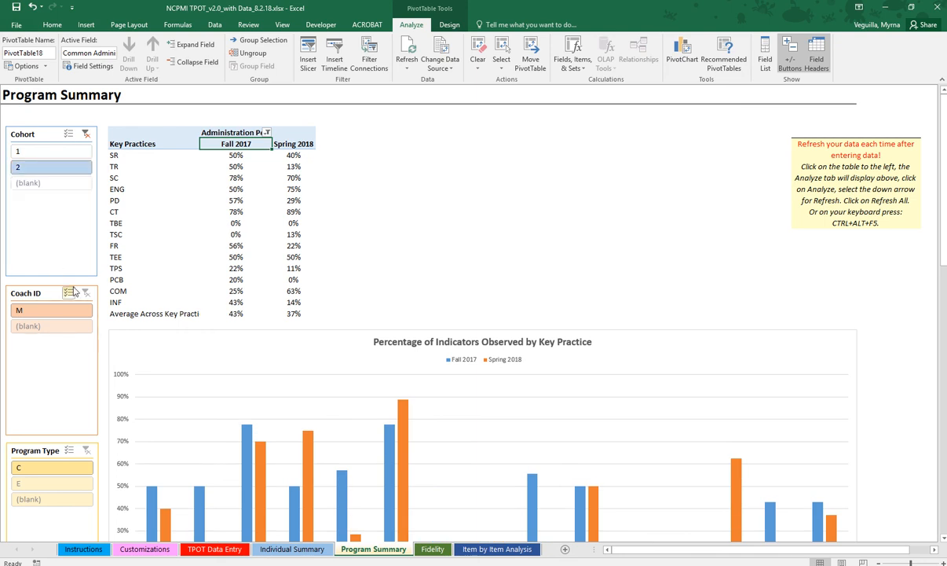
pyautogui.click(88, 135)
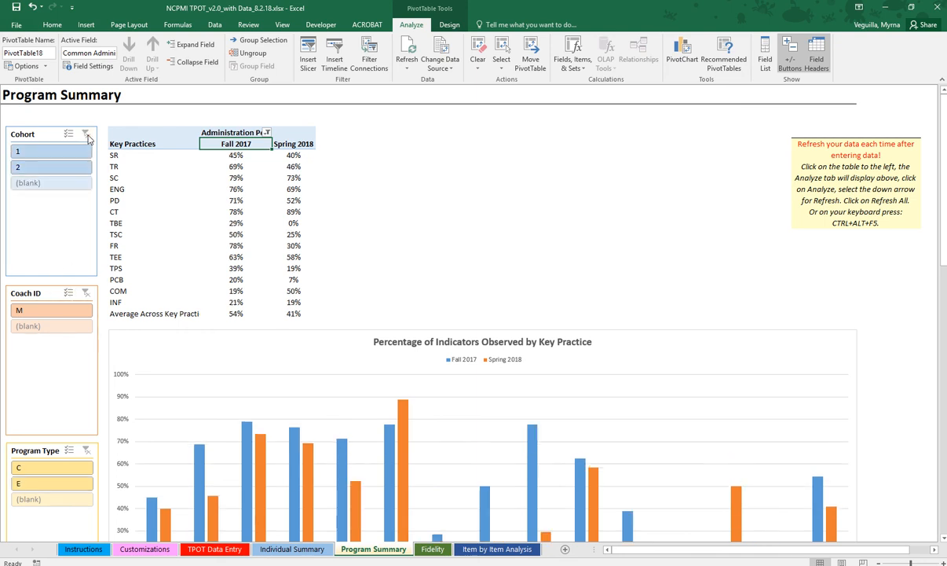
# Step: Try the Coach ID filter on M, clear it, and limit the program type to E
pyautogui.click(66, 313)
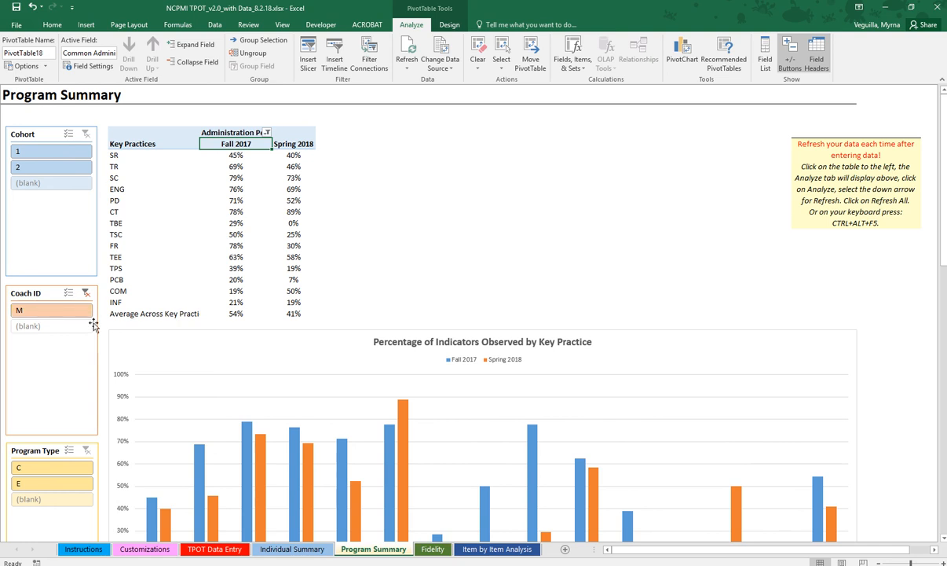
pyautogui.scroll(-1, 68, 415)
pyautogui.scroll(-5, 67, 415)
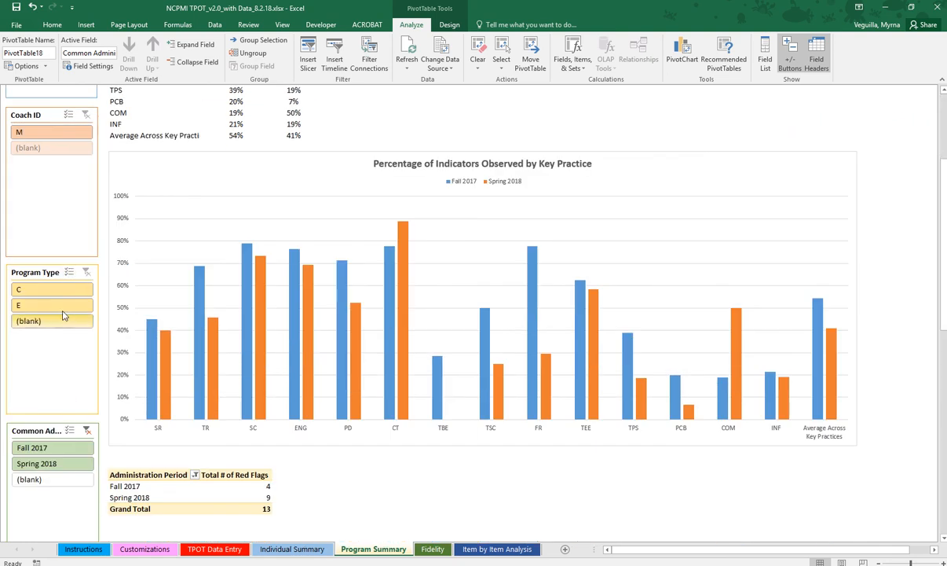
pyautogui.click(63, 311)
pyautogui.scroll(5, 63, 311)
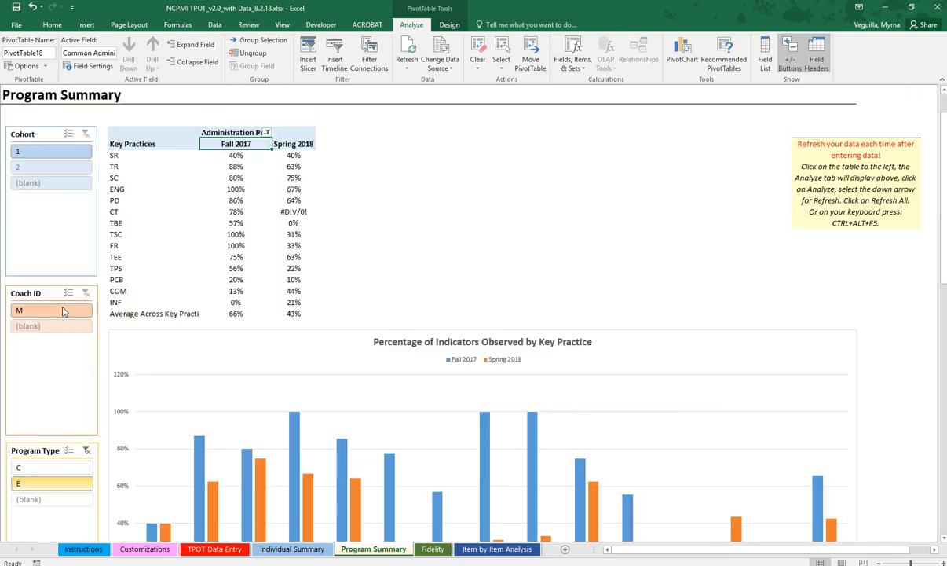
# Step: Limit the summary's common administration period to Fall 2017
pyautogui.scroll(-9, 63, 311)
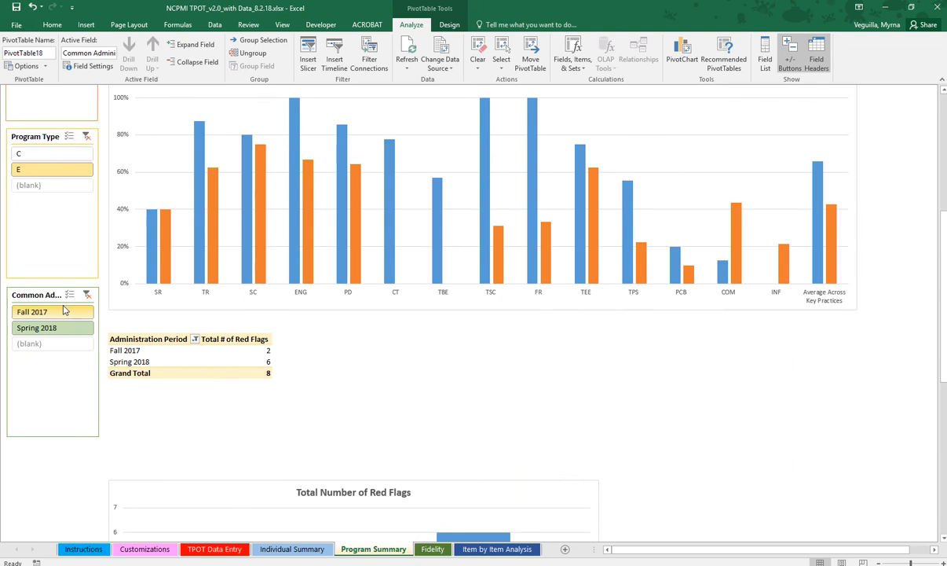
pyautogui.click(64, 311)
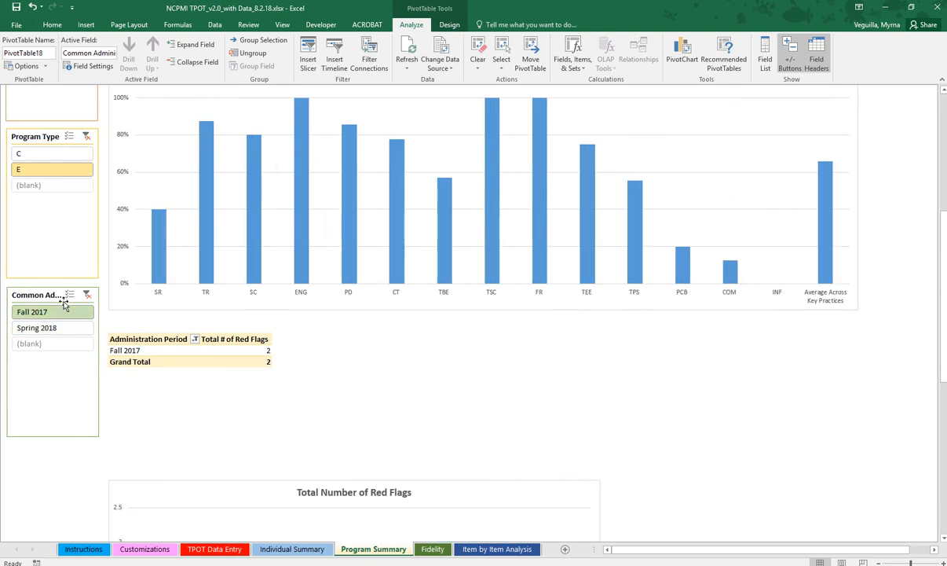
# Step: Review the filtered Program Summary, and clear its common administration period and program type filters
pyautogui.scroll(5, 61, 192)
pyautogui.scroll(3, 60, 192)
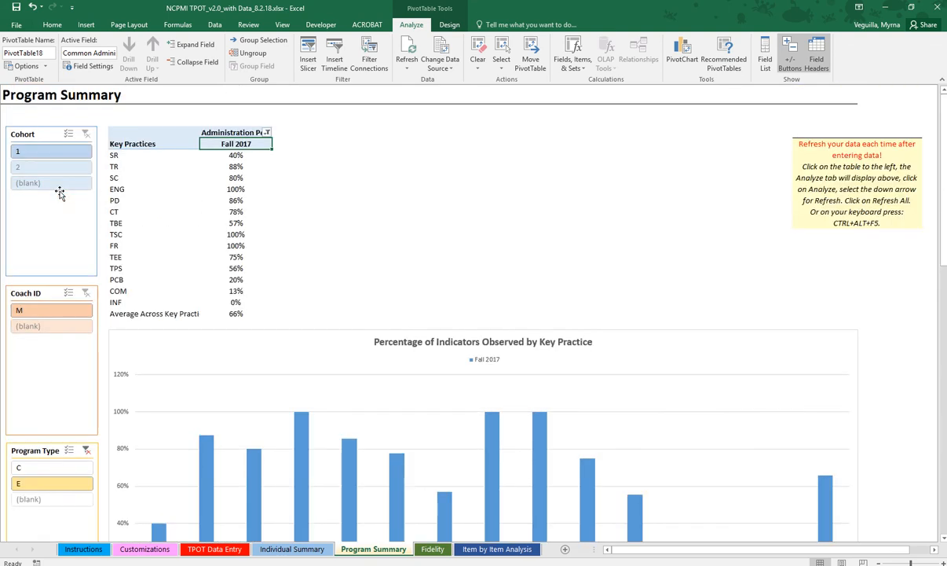
pyautogui.scroll(-3, 79, 338)
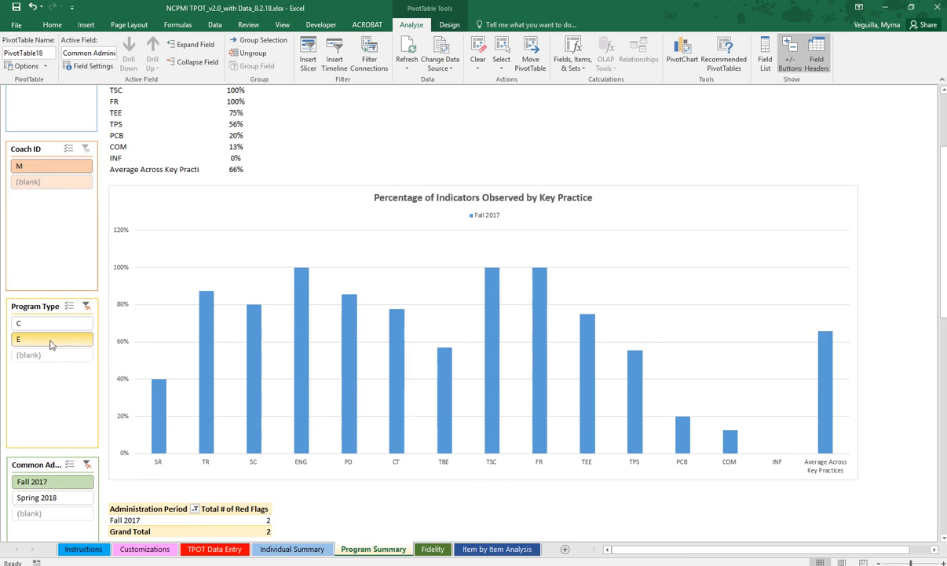
pyautogui.click(90, 467)
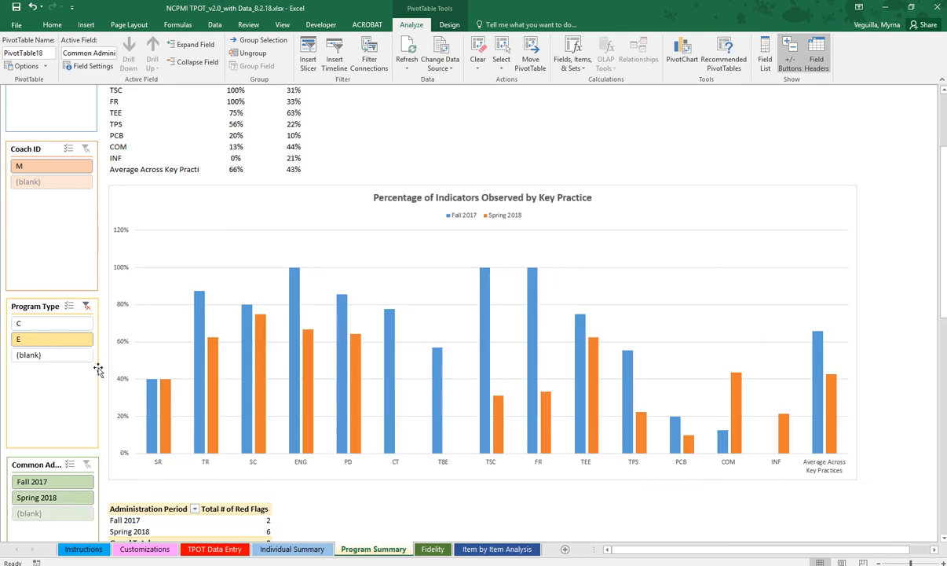
pyautogui.click(88, 312)
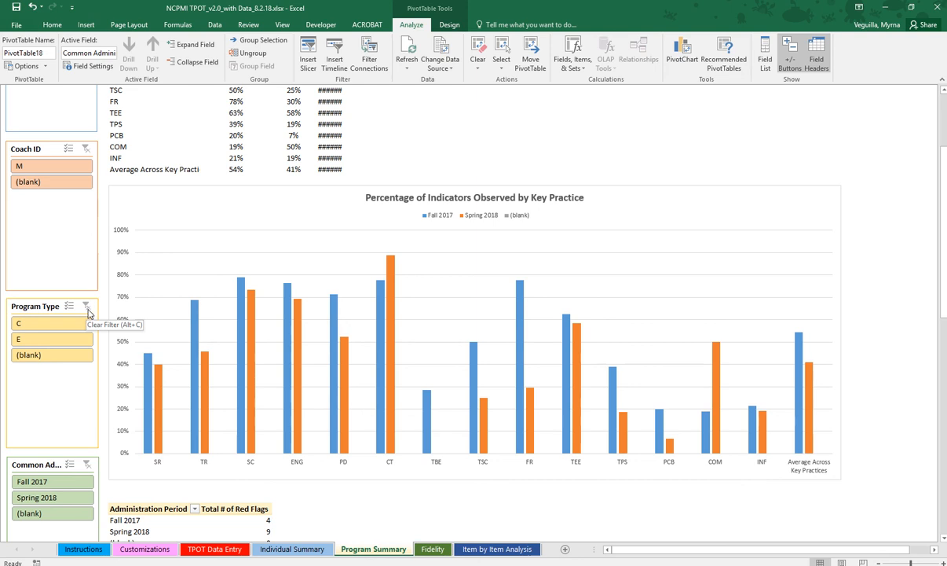
# Step: Exclude the blank administration period from the key practices table, look over the chart, and recheck that filter's selection
pyautogui.scroll(4, 88, 312)
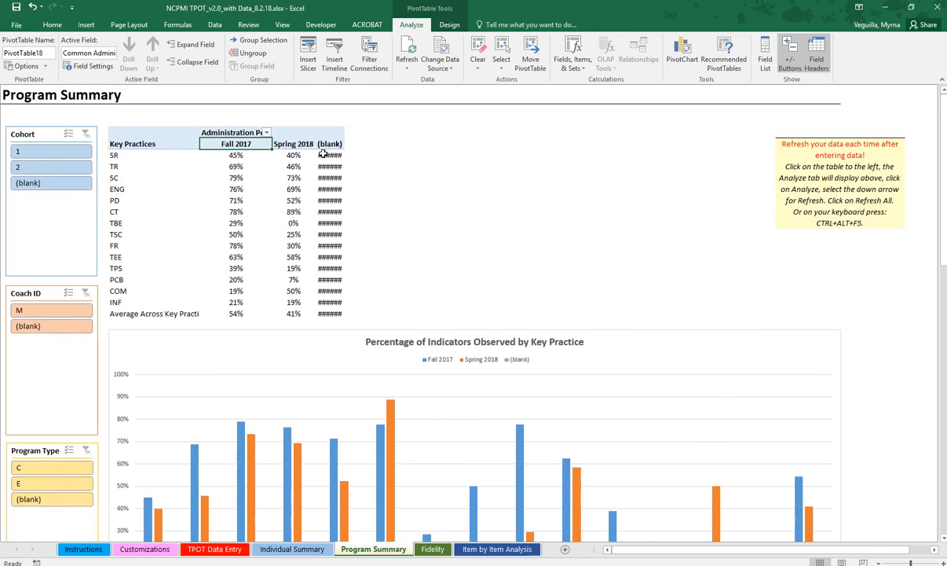
pyautogui.click(266, 134)
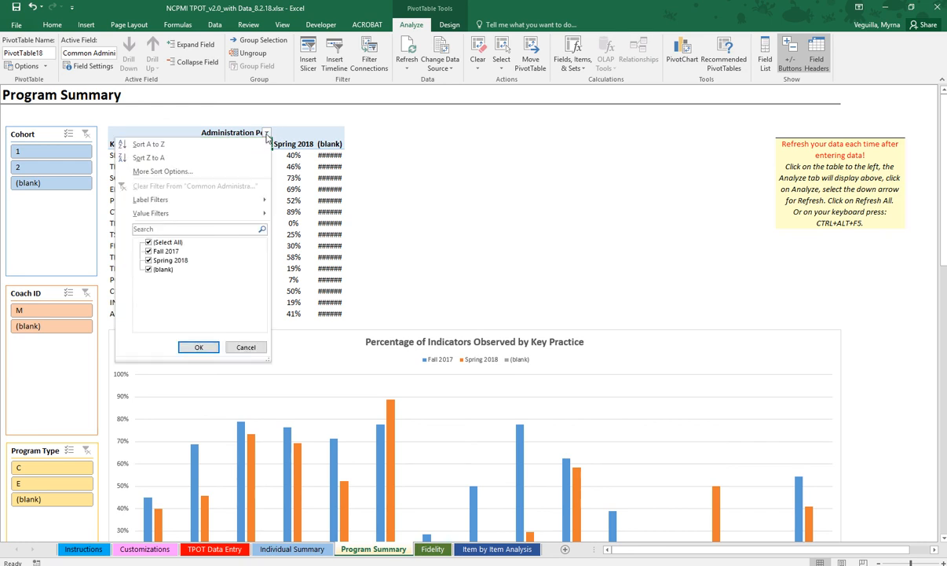
pyautogui.click(149, 269)
pyautogui.click(197, 347)
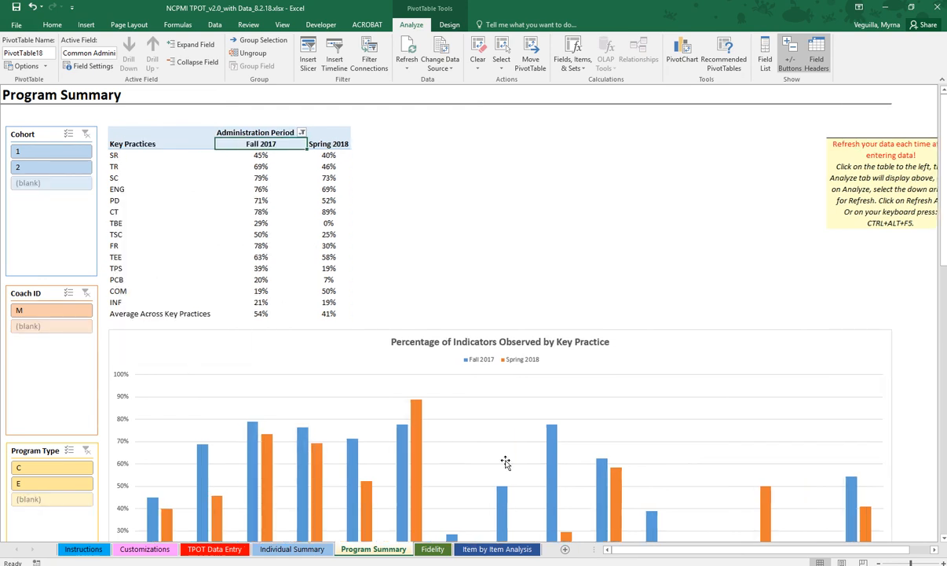
pyautogui.scroll(-3, 197, 249)
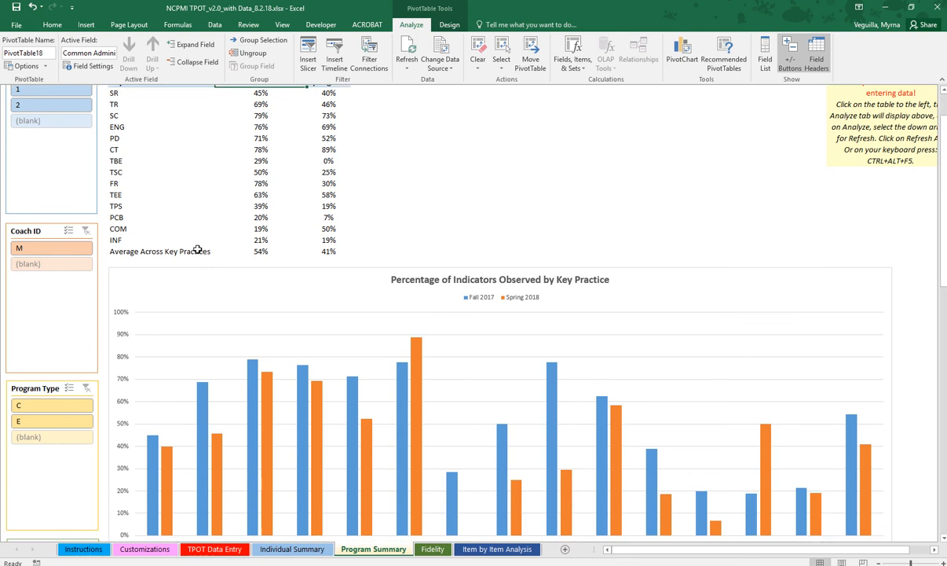
pyautogui.scroll(3, 313, 244)
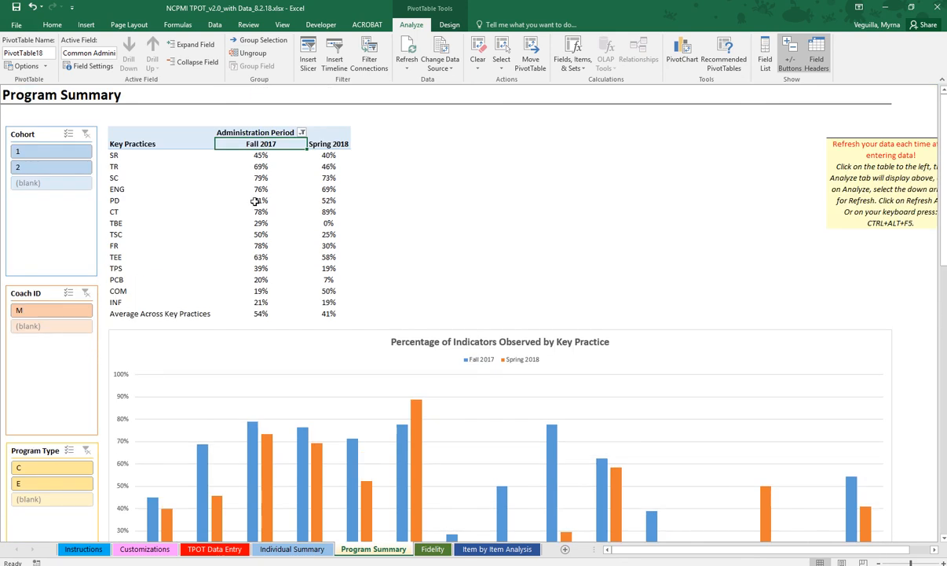
pyautogui.click(301, 133)
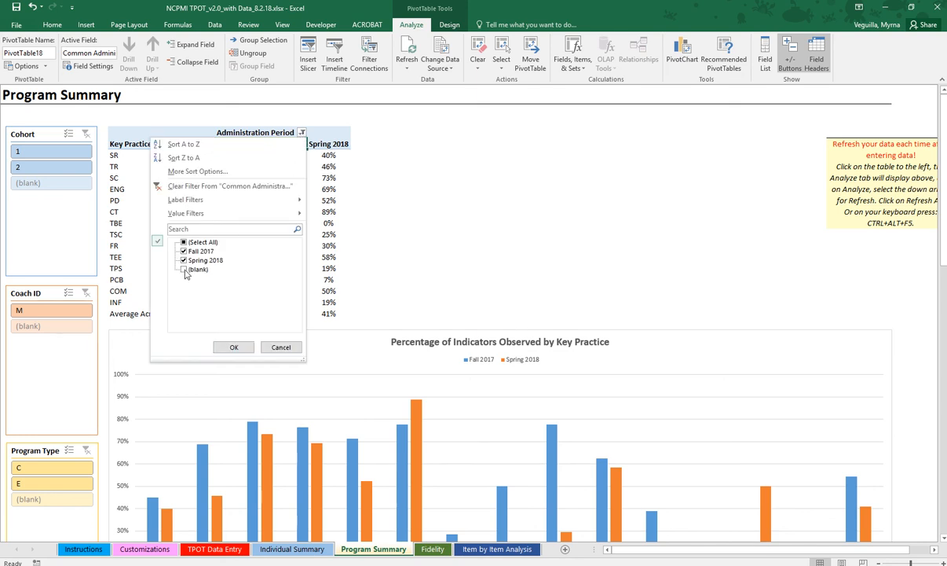
pyautogui.click(240, 348)
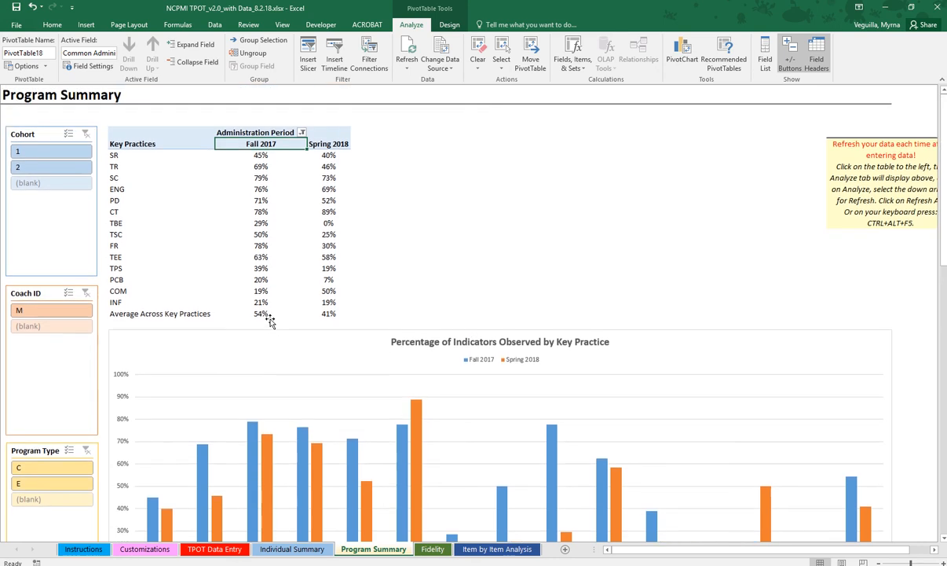
# Step: On the Fidelity sheet, examine the last listed teacher's key practice average and red flags, overall and for Fall 2017 and Spring 2018
pyautogui.click(431, 550)
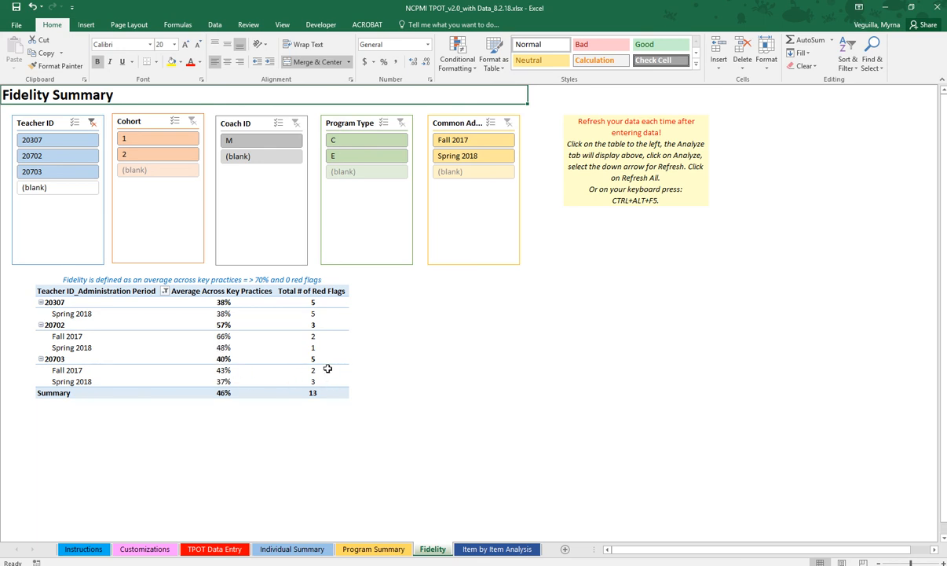
pyautogui.moveTo(245, 370)
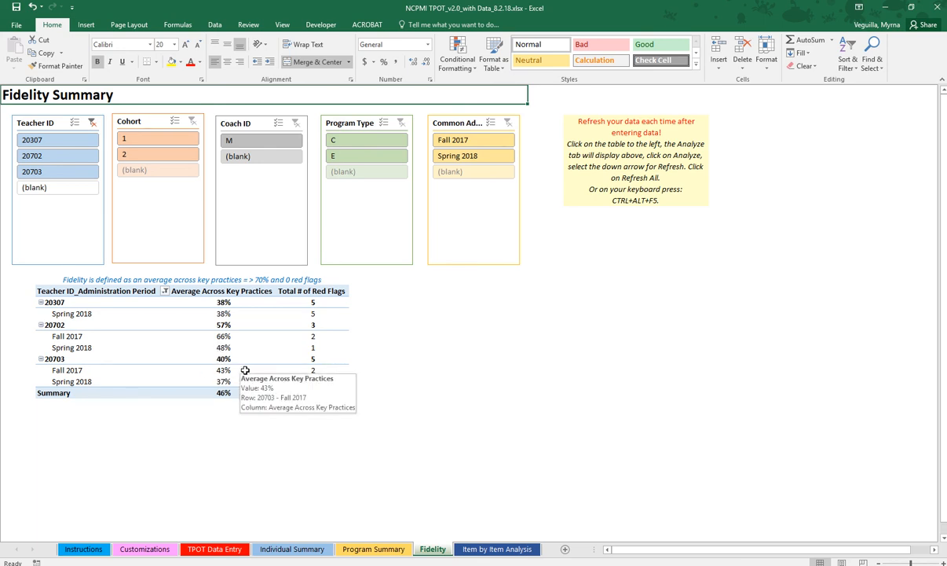
pyautogui.click(231, 359)
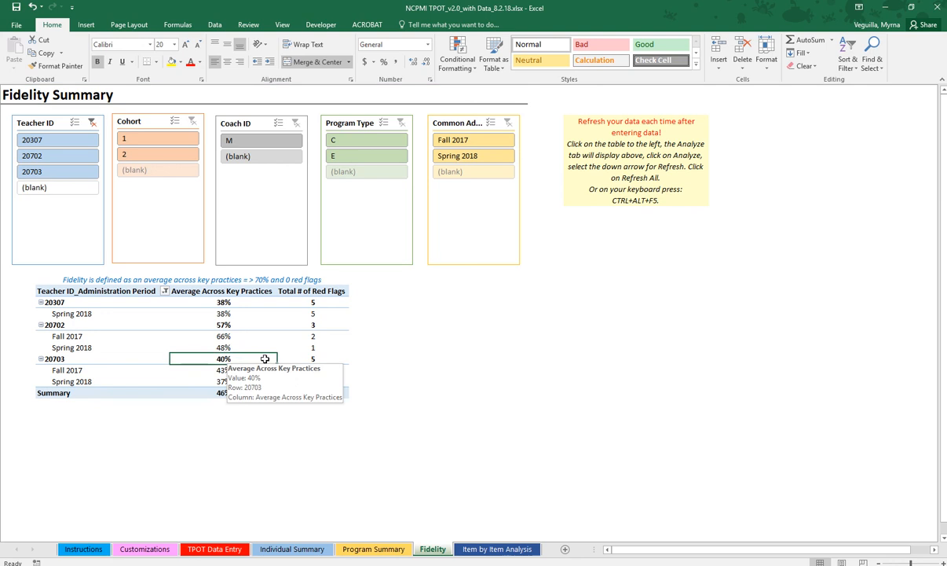
pyautogui.moveTo(75, 359); pyautogui.dragTo(313, 363)
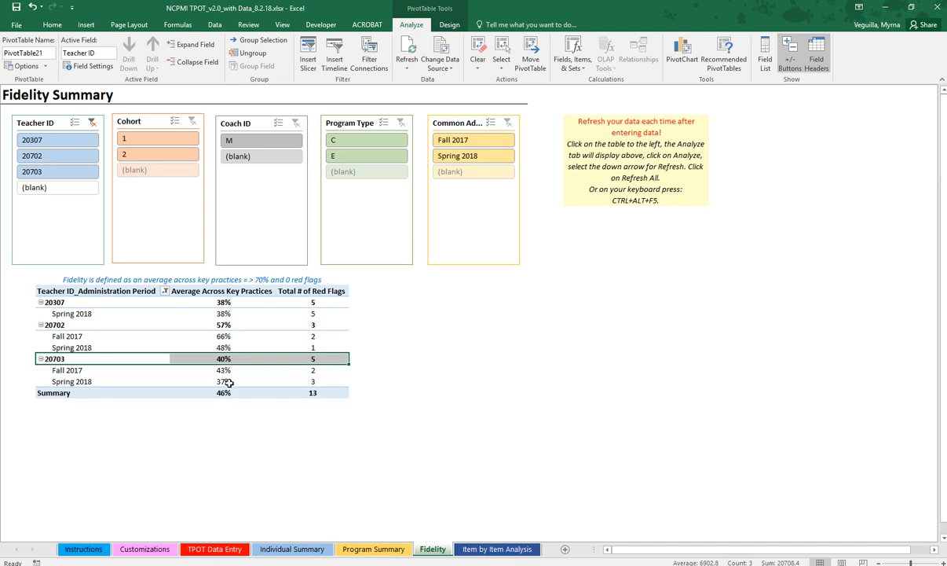
pyautogui.click(314, 358)
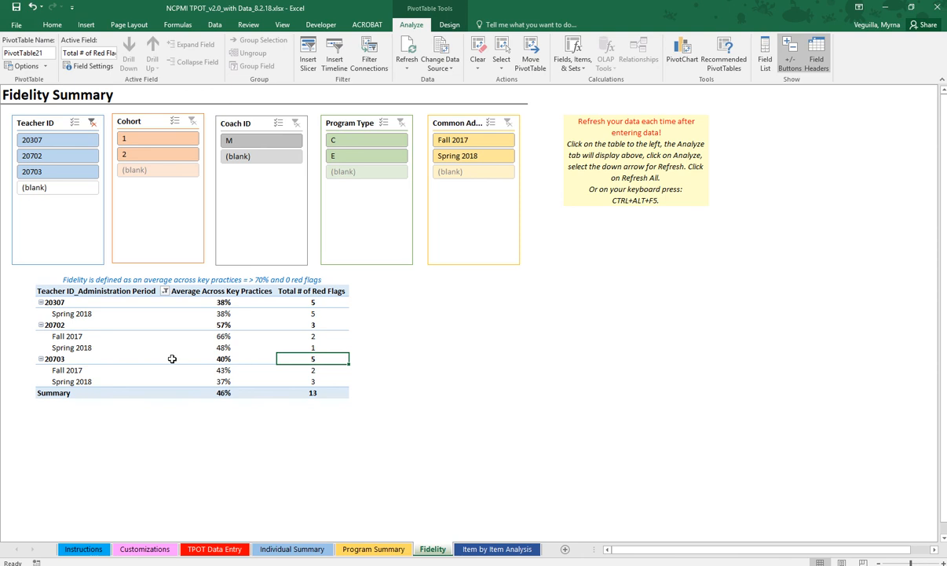
pyautogui.click(117, 369)
pyautogui.click(218, 370)
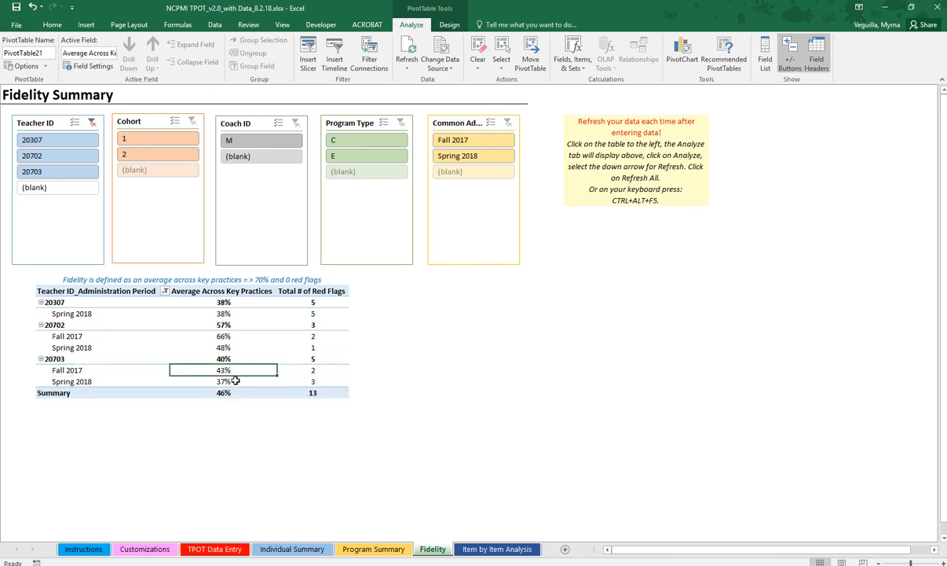
pyautogui.click(235, 380)
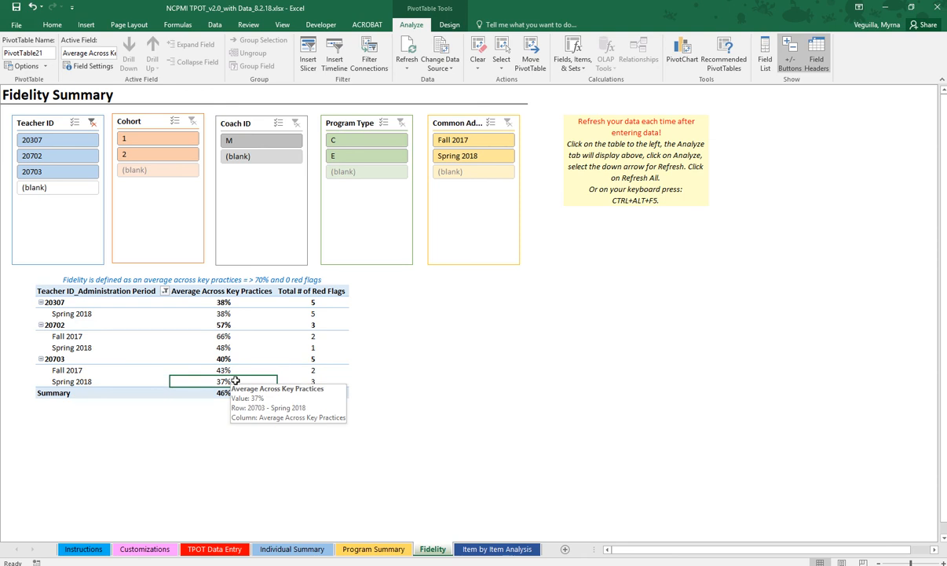
pyautogui.click(234, 358)
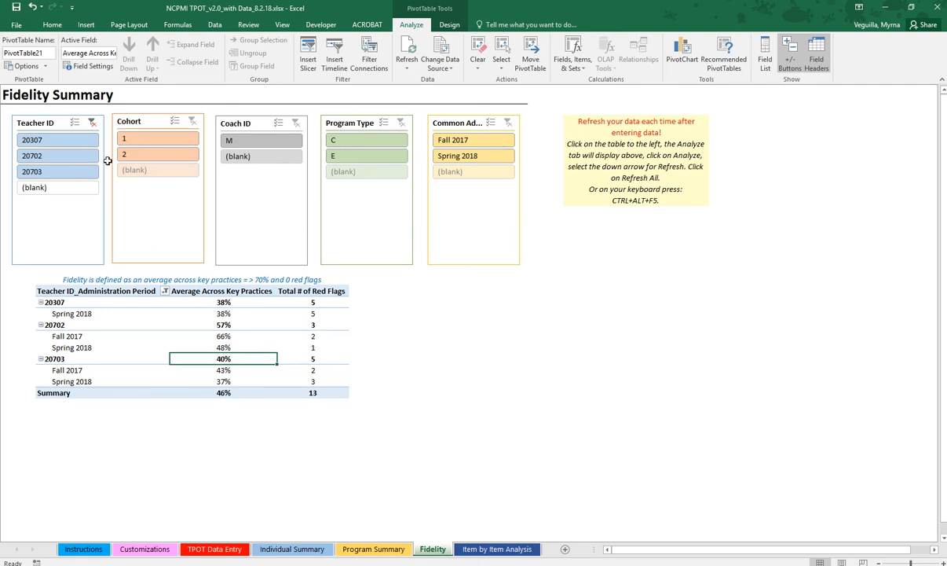
# Step: Try filtering the fidelity table by cohort 1, program type C and Spring 2018 in turn, clearing each filter
pyautogui.click(137, 142)
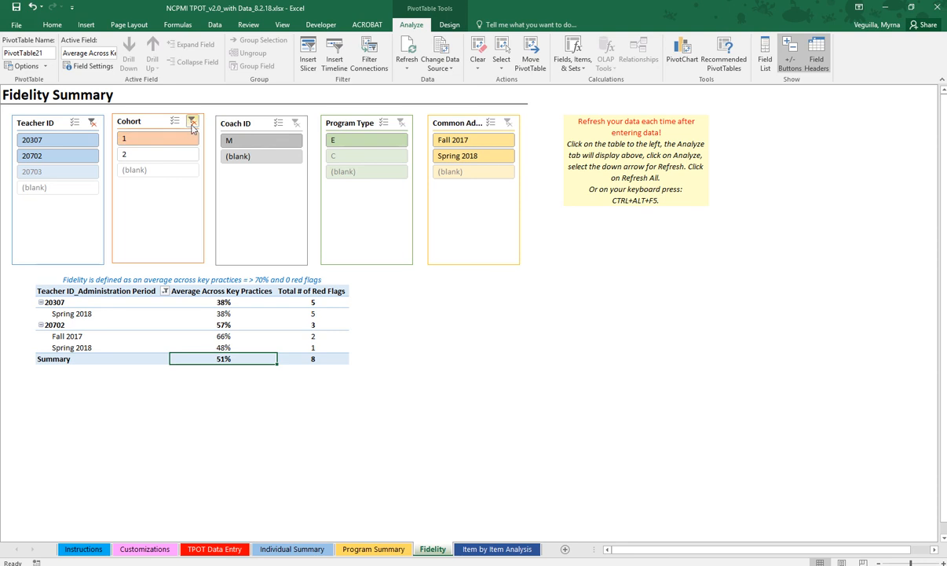
pyautogui.click(192, 122)
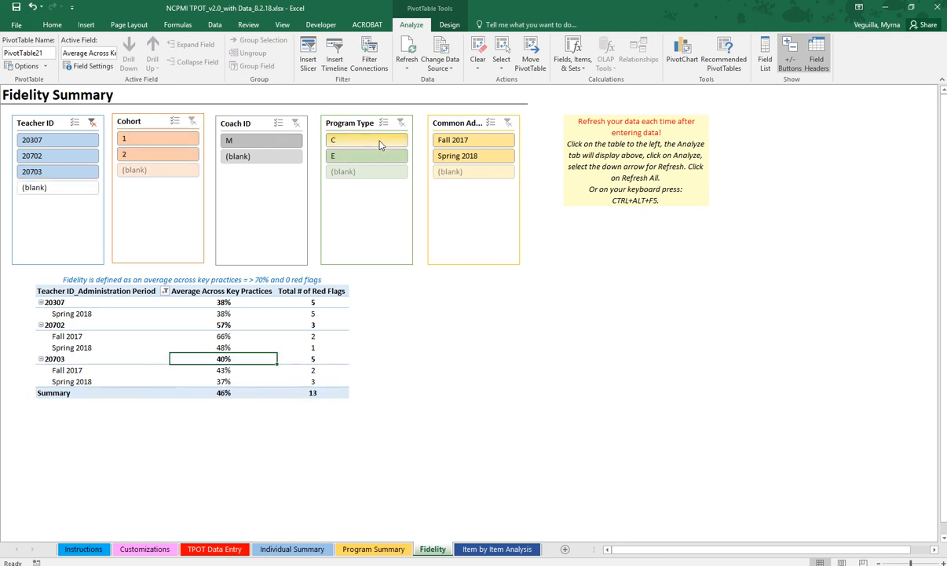
pyautogui.click(380, 144)
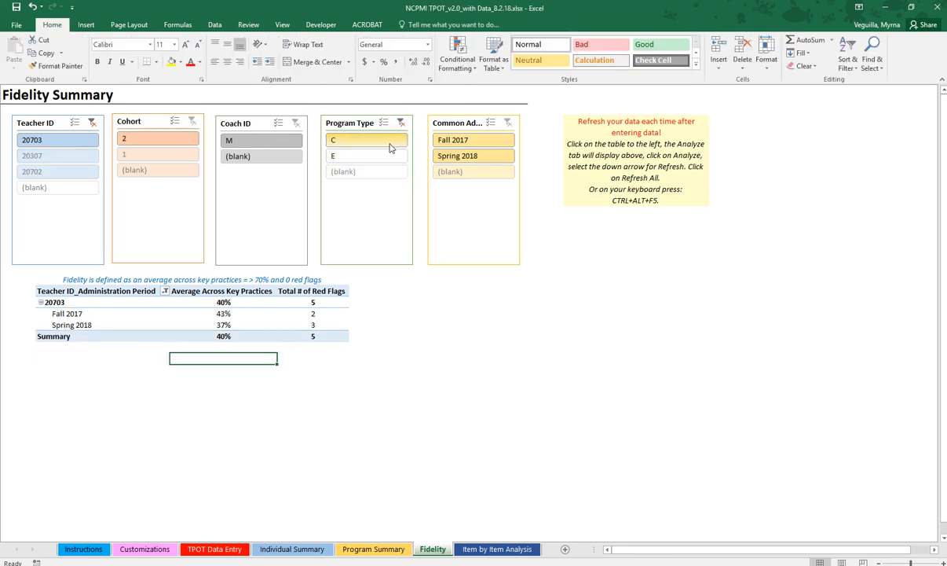
pyautogui.click(400, 122)
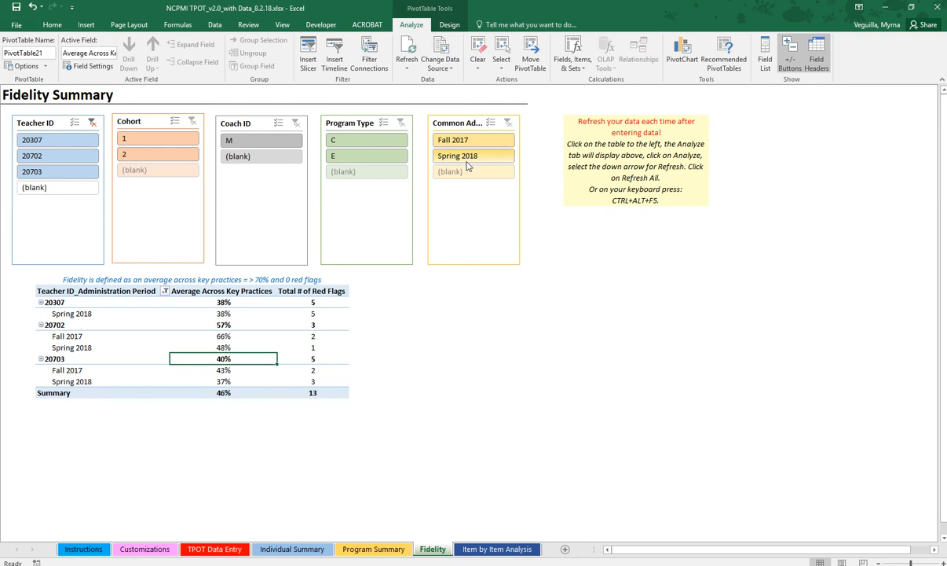
pyautogui.click(467, 160)
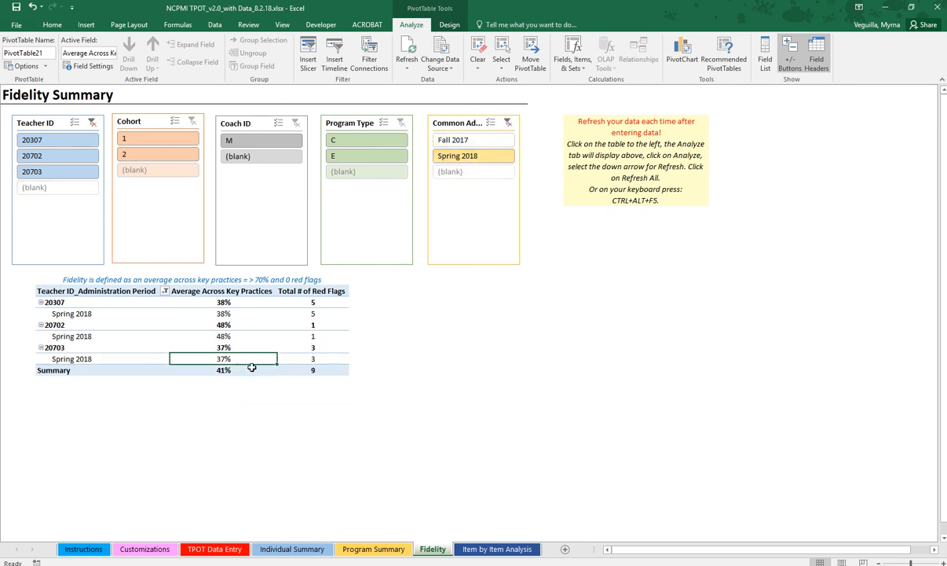
pyautogui.click(508, 123)
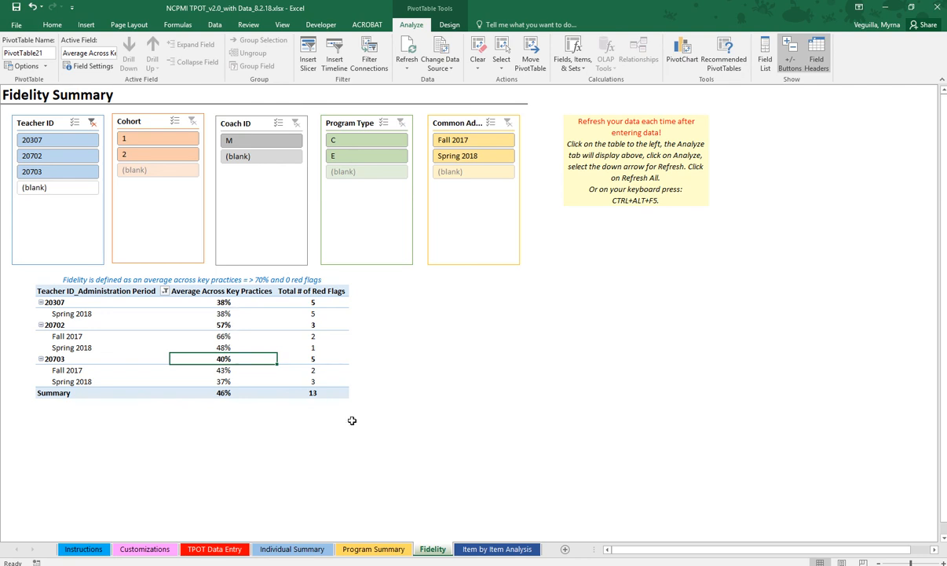
# Step: Open the Item by Item Analysis sheet and clear its common administration period filter
pyautogui.click(498, 550)
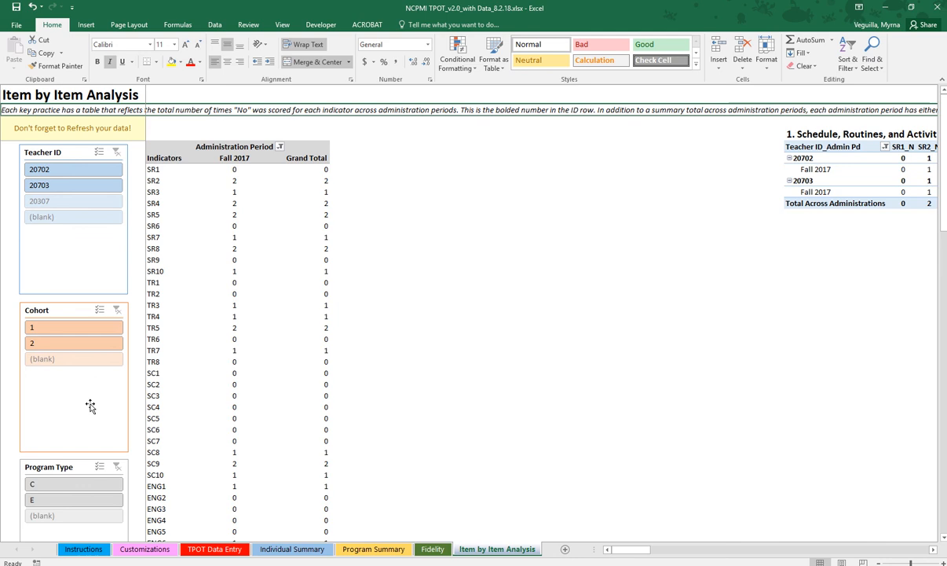
pyautogui.scroll(-4, 86, 402)
pyautogui.scroll(-4, 57, 420)
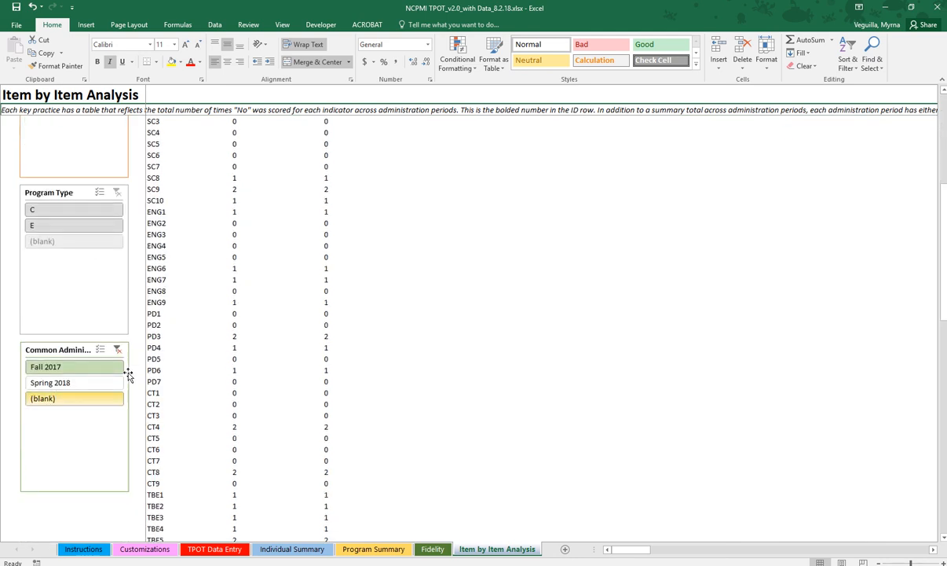
pyautogui.click(117, 350)
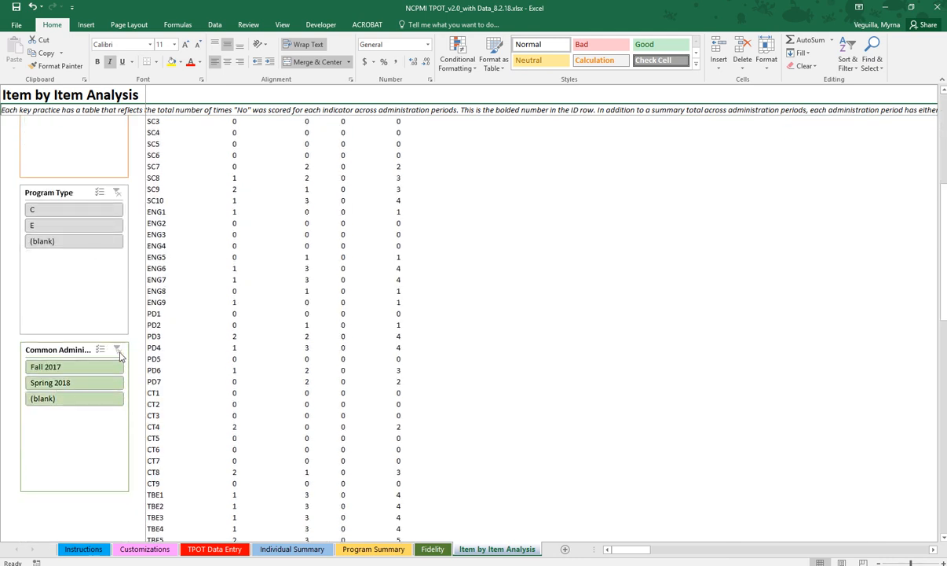
# Step: Exclude the blank administration period from the Indicators table
pyautogui.scroll(8, 349, 376)
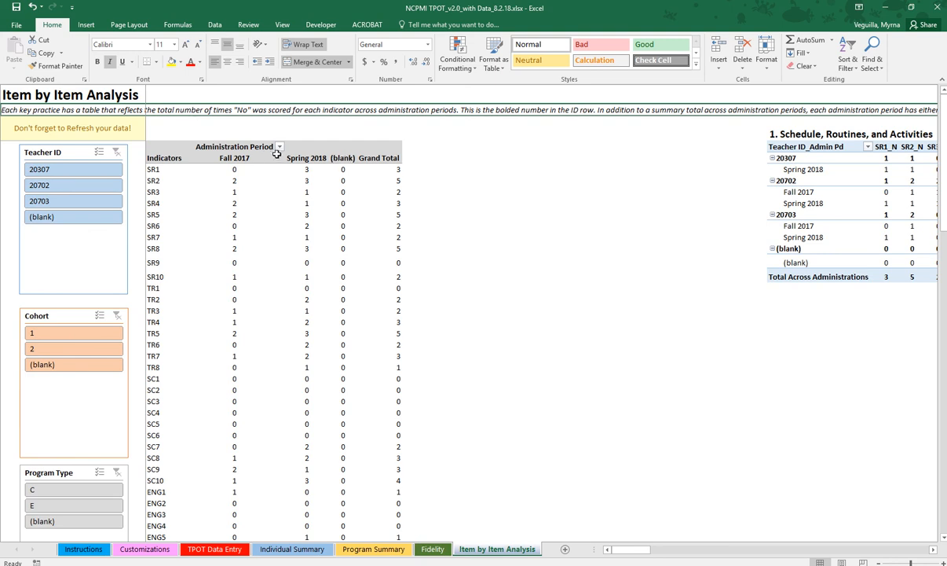
pyautogui.click(278, 148)
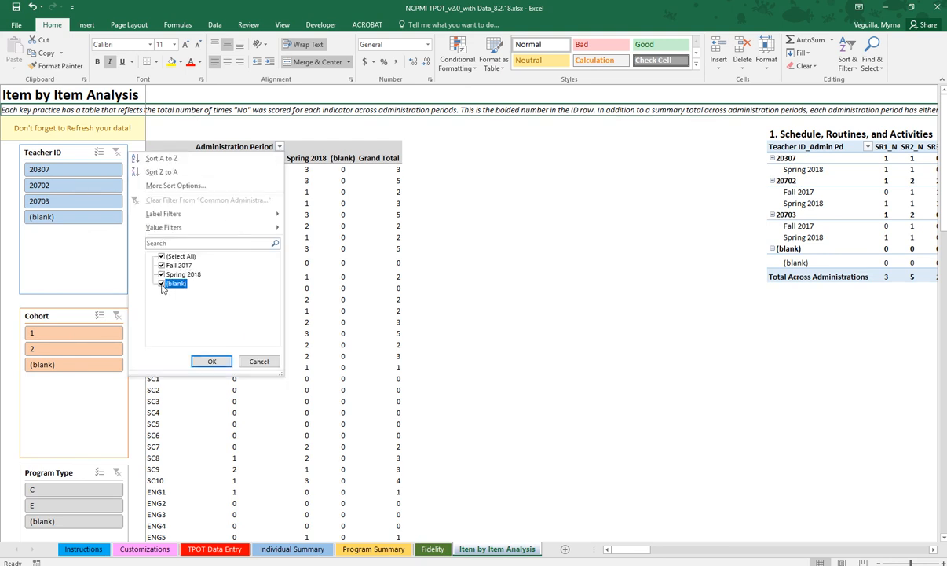
pyautogui.click(212, 361)
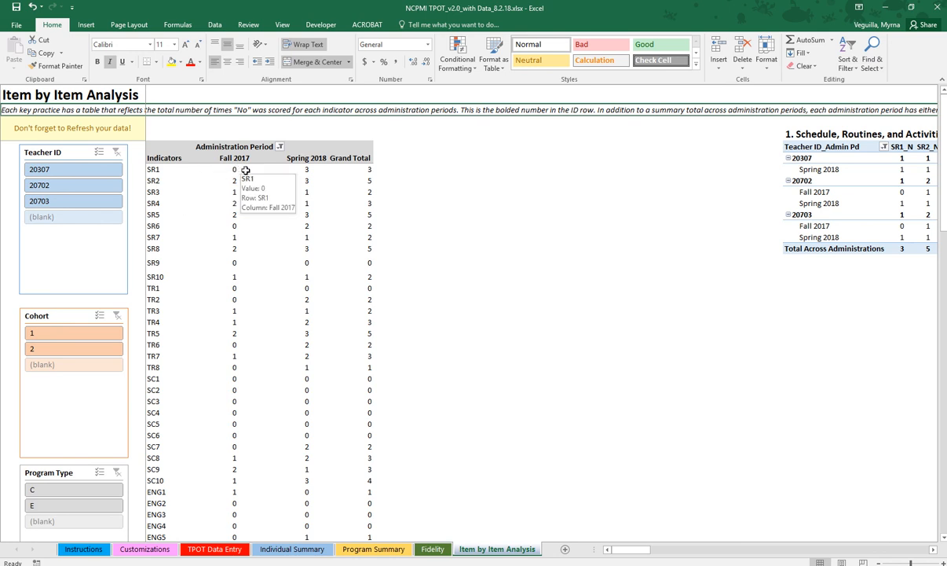
# Step: Examine the SR1 and SR2 counts in the Indicators table for Fall 2017, Spring 2018 and the grand total
pyautogui.click(314, 170)
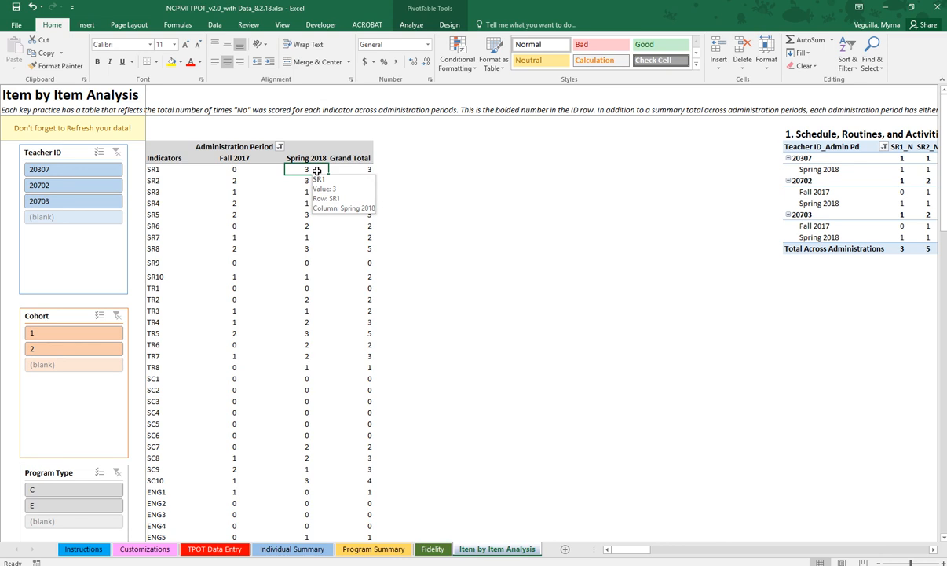
pyautogui.click(351, 167)
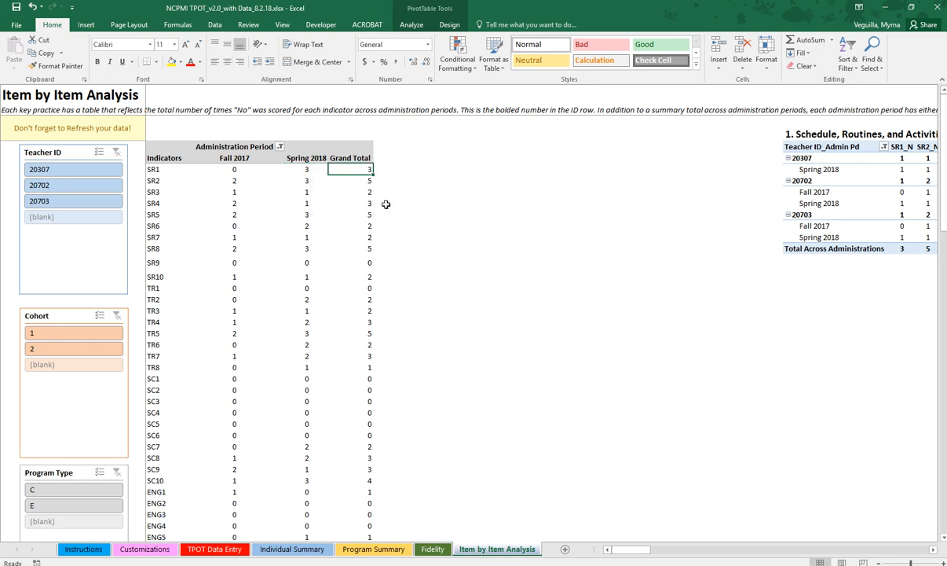
pyautogui.click(239, 182)
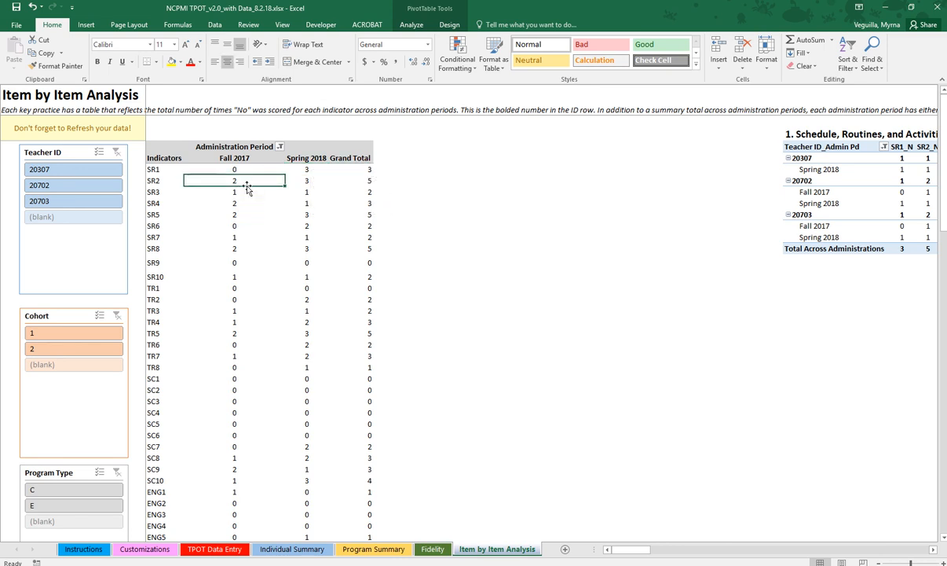
pyautogui.click(312, 182)
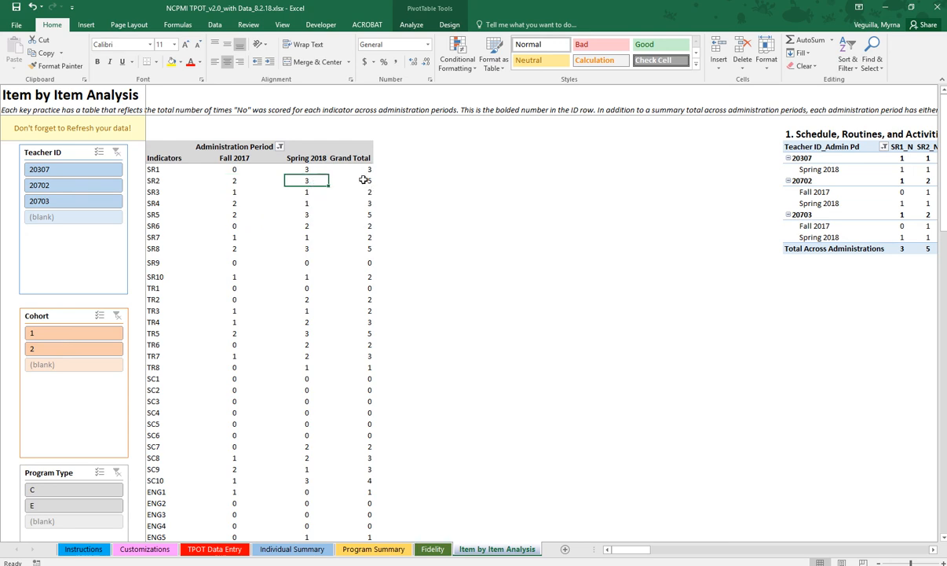
pyautogui.click(362, 181)
# Step: Look through the remaining indicators in the table, from the SR items down to the INF items
pyautogui.scroll(-7, 312, 337)
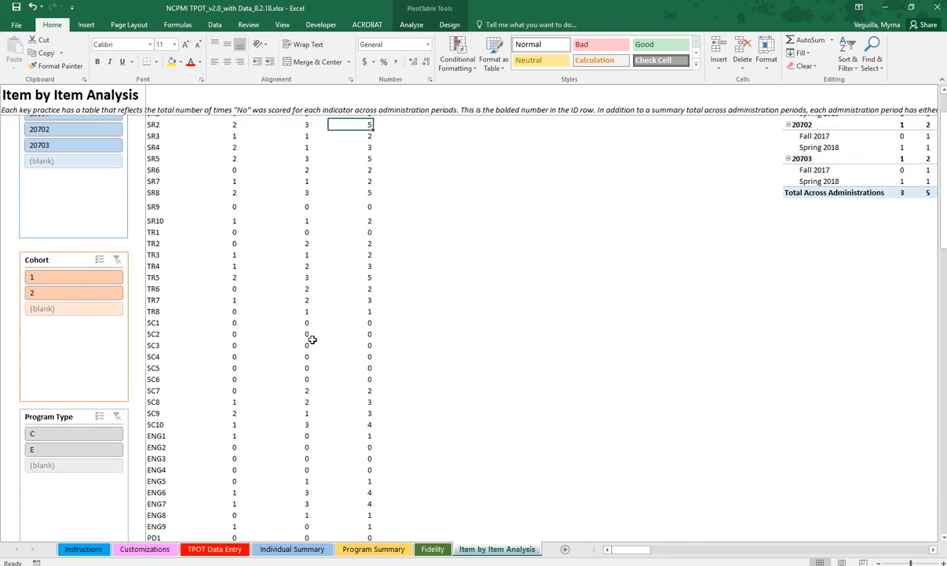
pyautogui.scroll(-9, 312, 339)
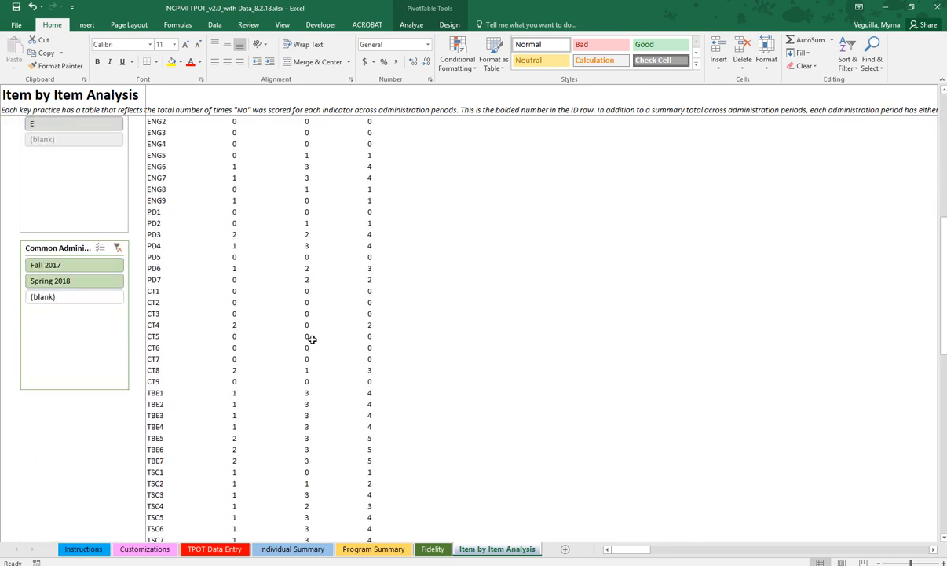
pyautogui.scroll(-13, 311, 339)
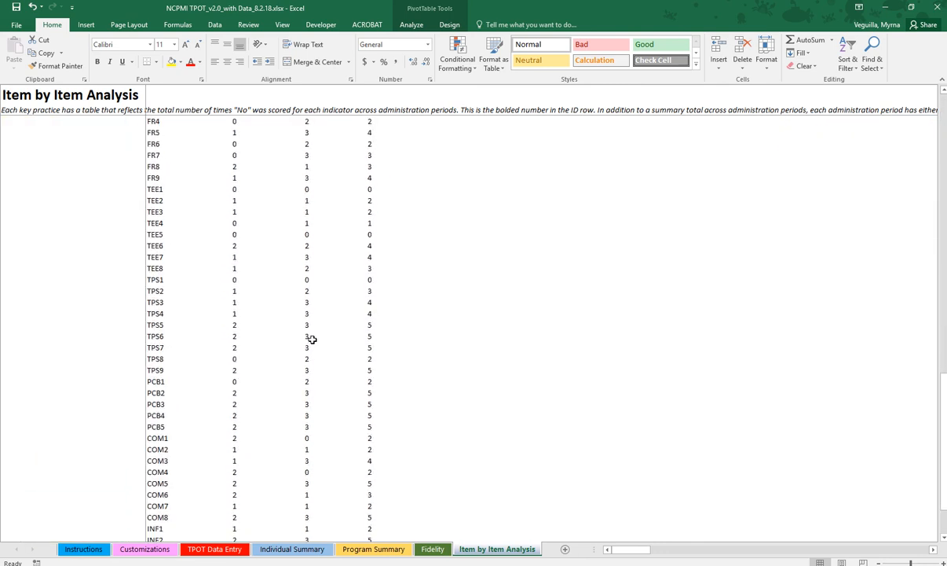
pyautogui.scroll(20, 312, 338)
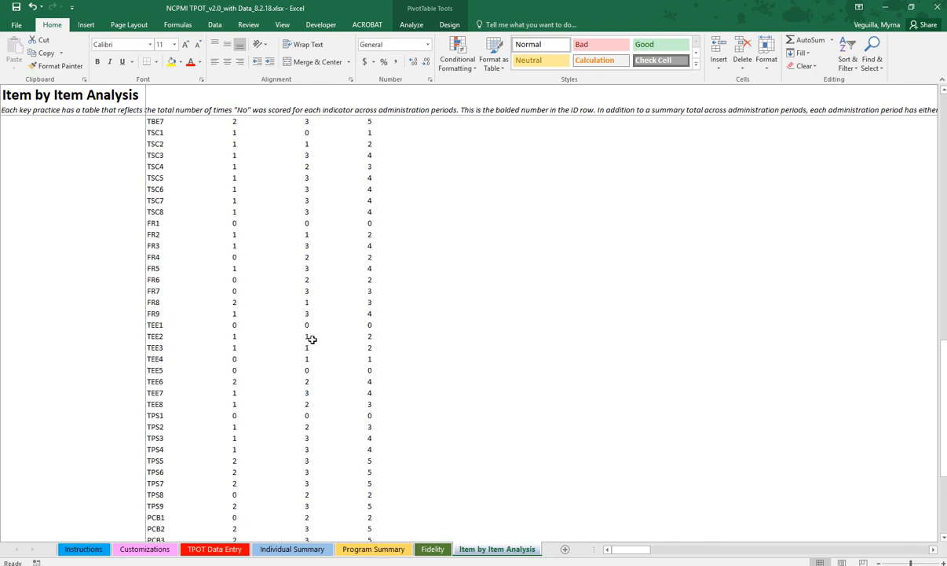
pyautogui.scroll(6, 311, 339)
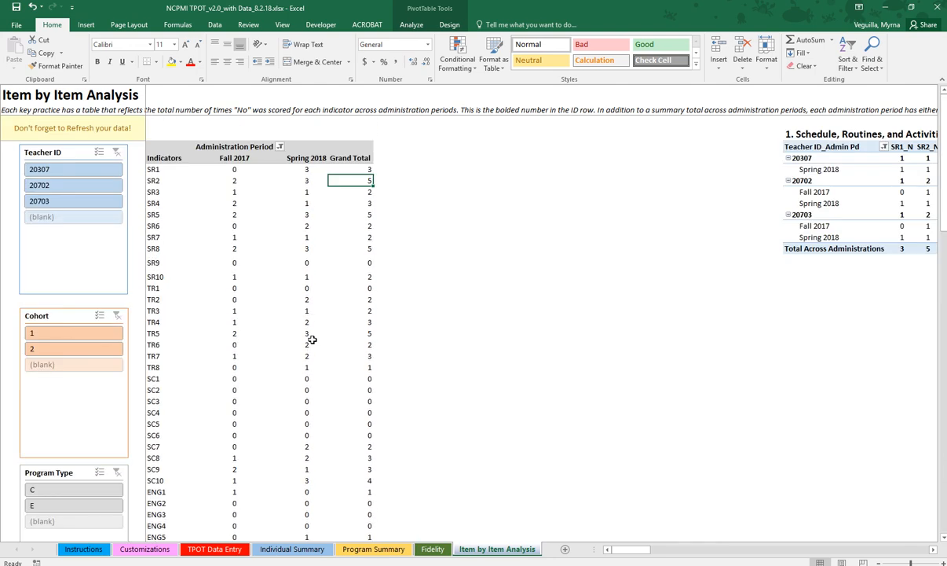
# Step: Review the key practice tables from Schedule, Routines, and Activities through Promoting Children's Engagement
pyautogui.moveTo(627, 550); pyautogui.dragTo(653, 556)
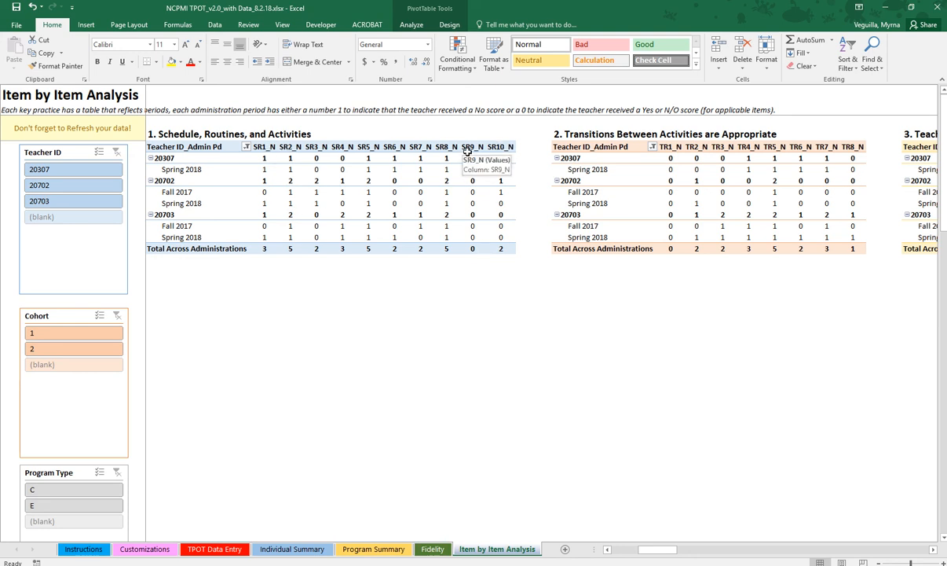
pyautogui.moveTo(477, 153)
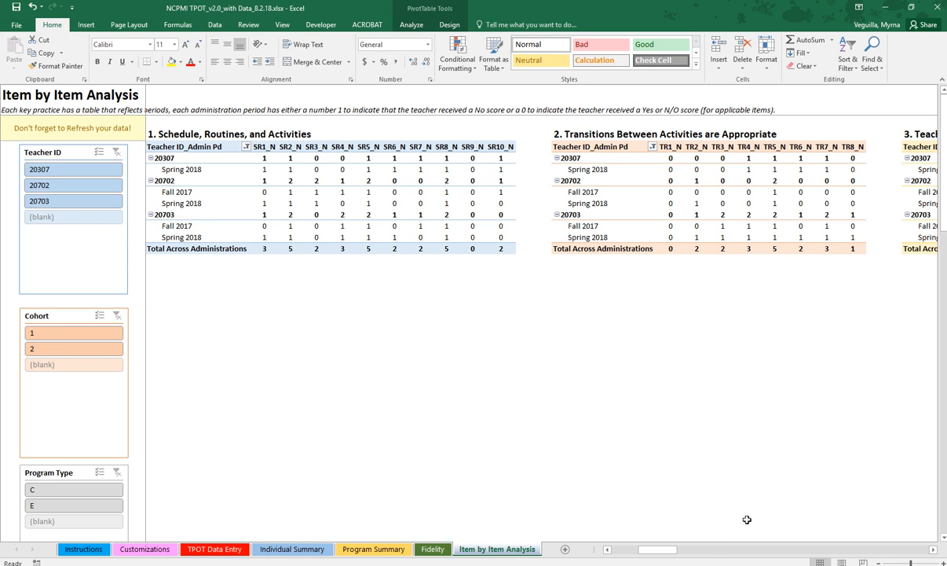
pyautogui.moveTo(664, 549); pyautogui.dragTo(665, 550)
pyautogui.moveTo(668, 554); pyautogui.dragTo(673, 553)
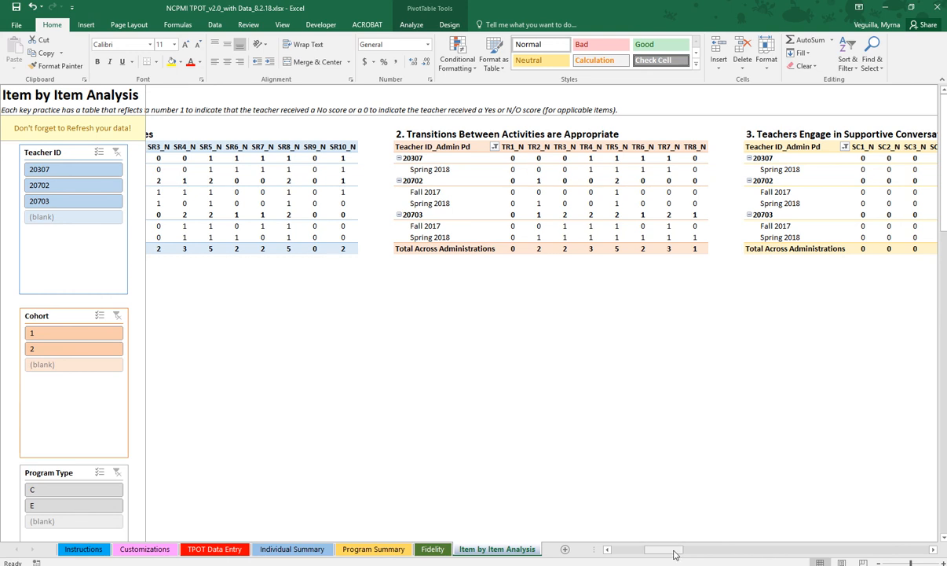
pyautogui.moveTo(672, 552); pyautogui.dragTo(717, 548)
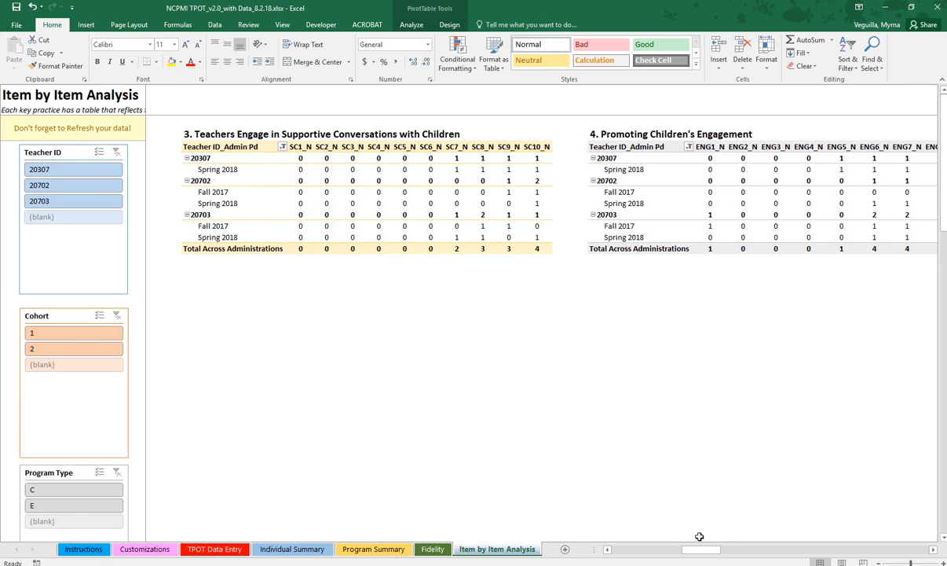
pyautogui.moveTo(698, 550); pyautogui.dragTo(697, 553)
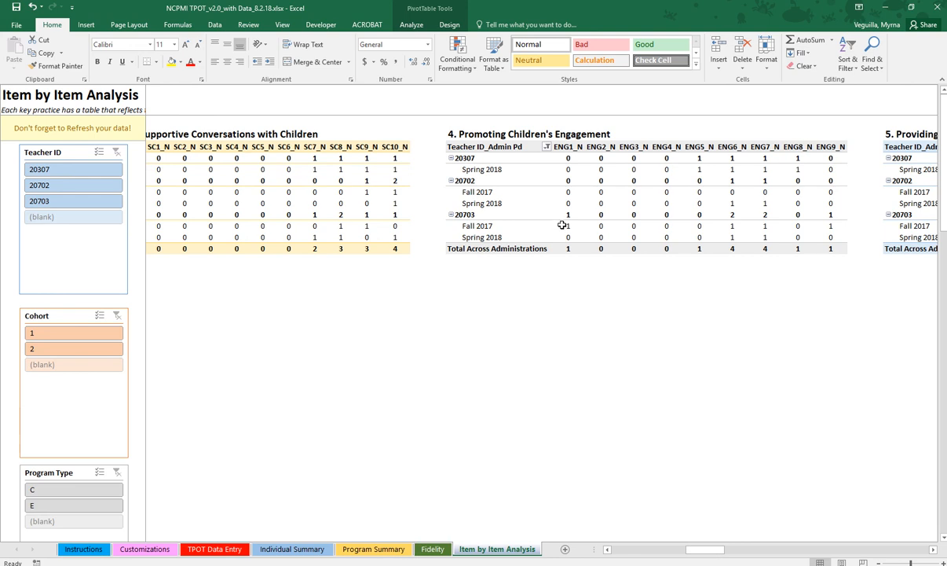
# Step: Highlight the last listed teacher's ENG1 to ENG9 totals under Promoting Children's Engagement, then collapse and re-expand that teacher's administration periods
pyautogui.moveTo(564, 214); pyautogui.dragTo(837, 216)
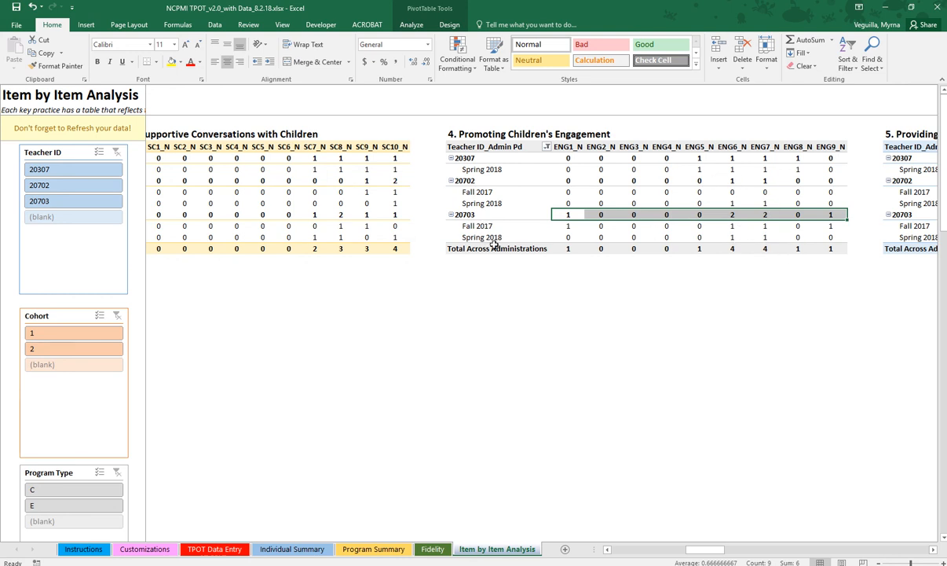
pyautogui.click(451, 214)
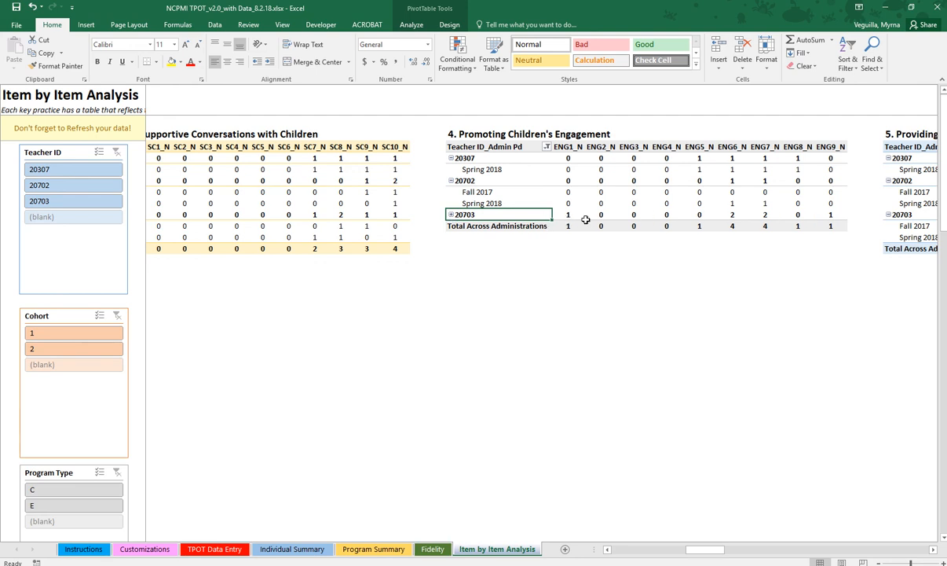
pyautogui.click(451, 215)
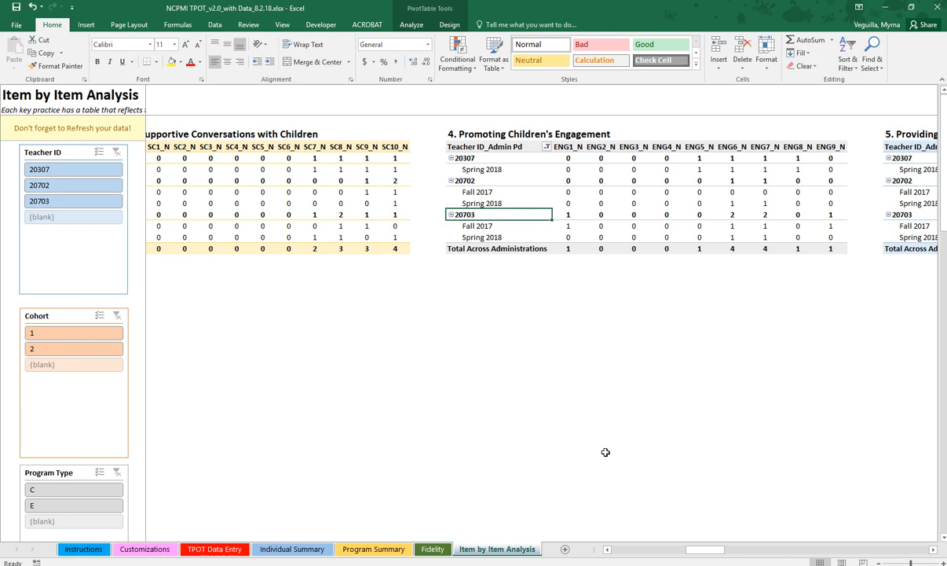
# Step: Go back to the Indicators table, then view the Customizations sheet and the Instructions sheet
pyautogui.moveTo(714, 549); pyautogui.dragTo(574, 548)
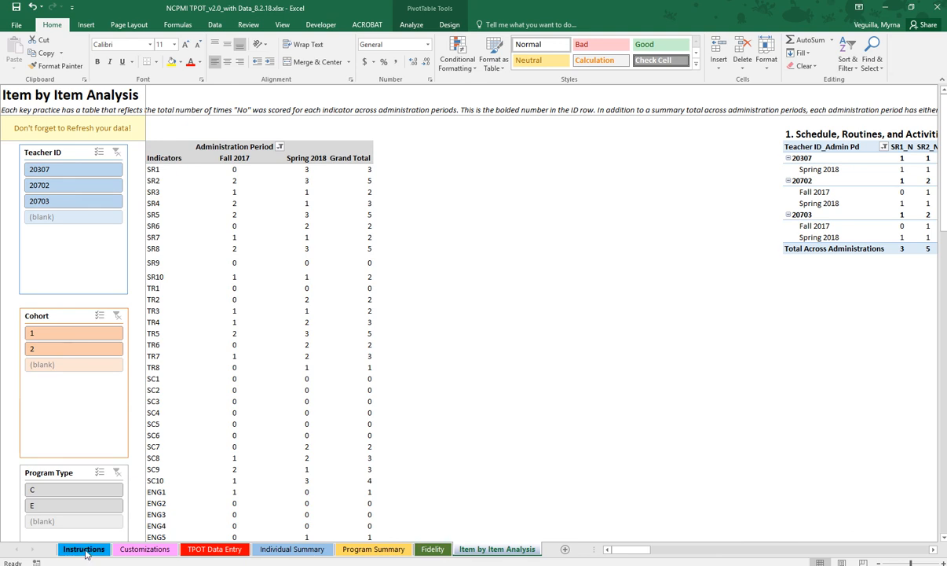
pyautogui.click(143, 549)
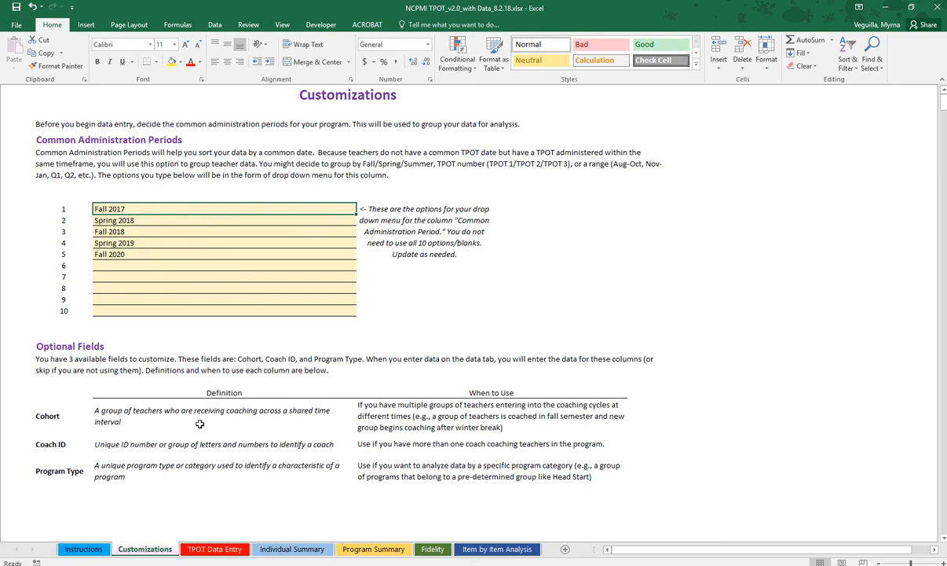
pyautogui.click(84, 549)
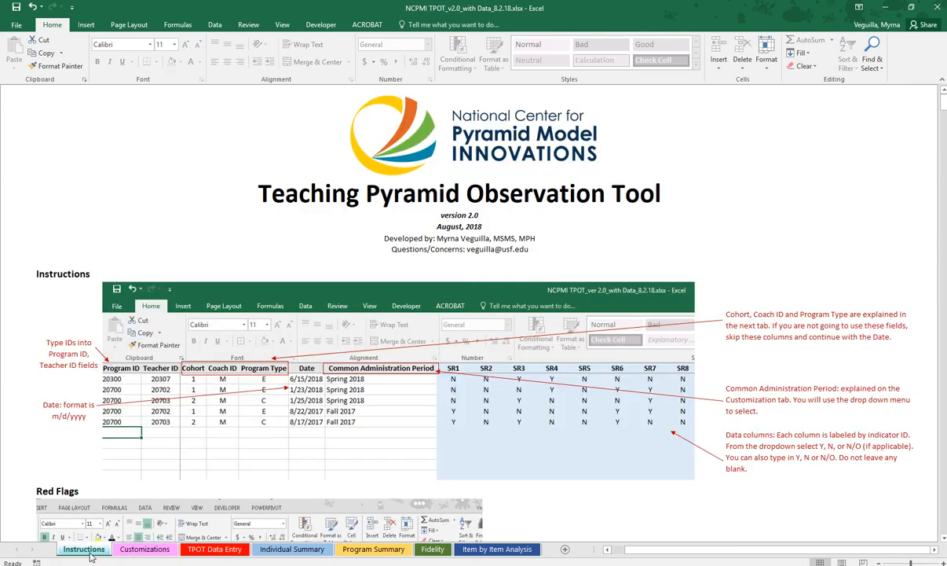